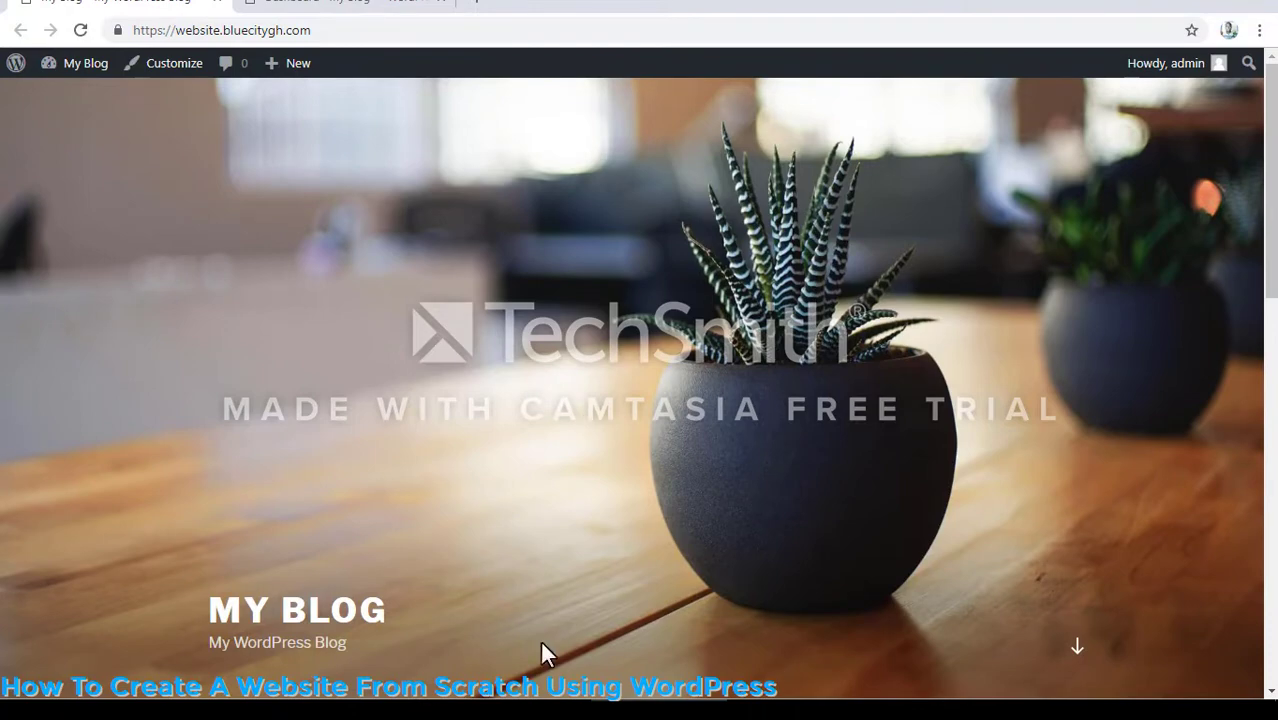
- Look through the blog's front page from the header image down to the sidebar widgets
scroll(843, 430, down, 8)
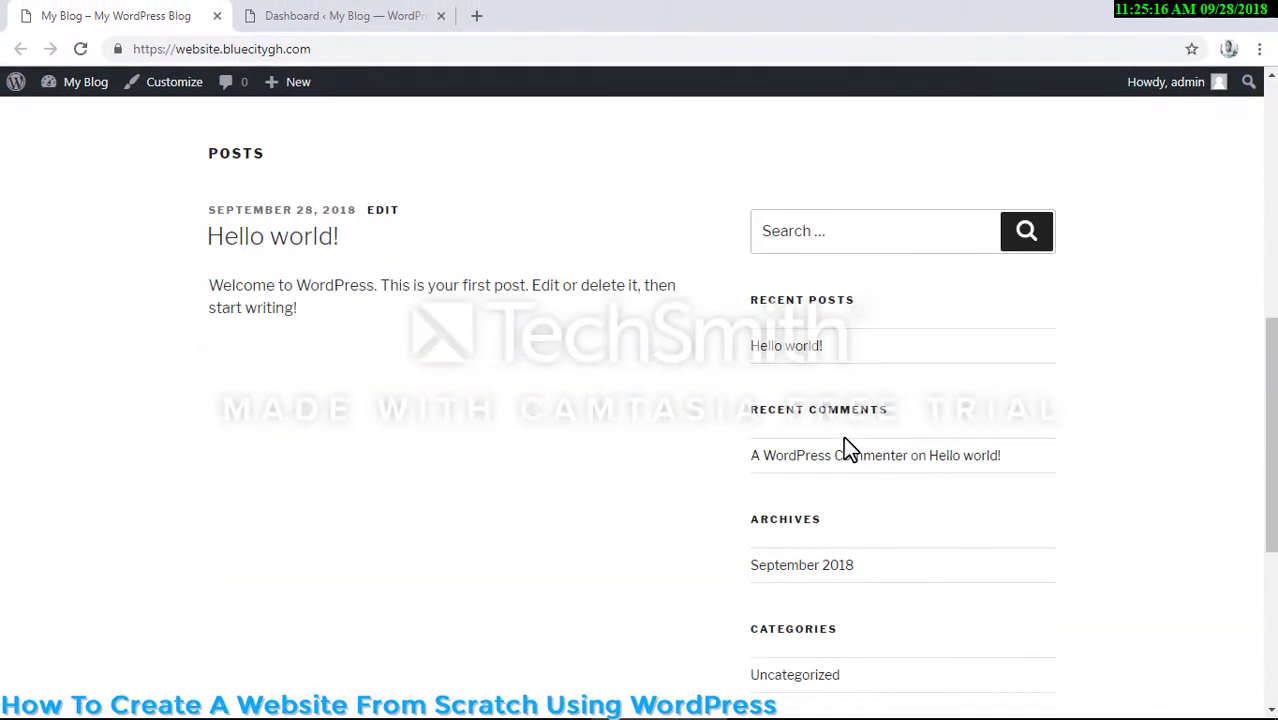
scroll(843, 437, down, 4)
scroll(843, 430, up, 1)
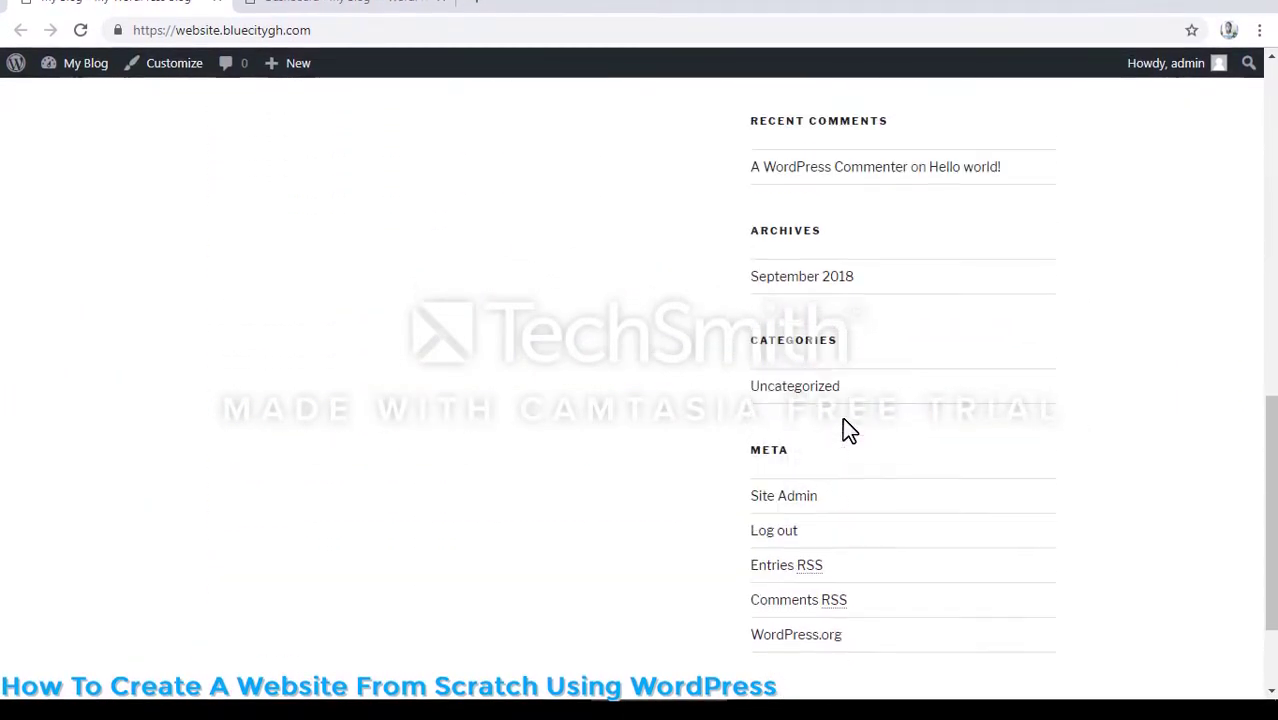
scroll(842, 430, up, 10)
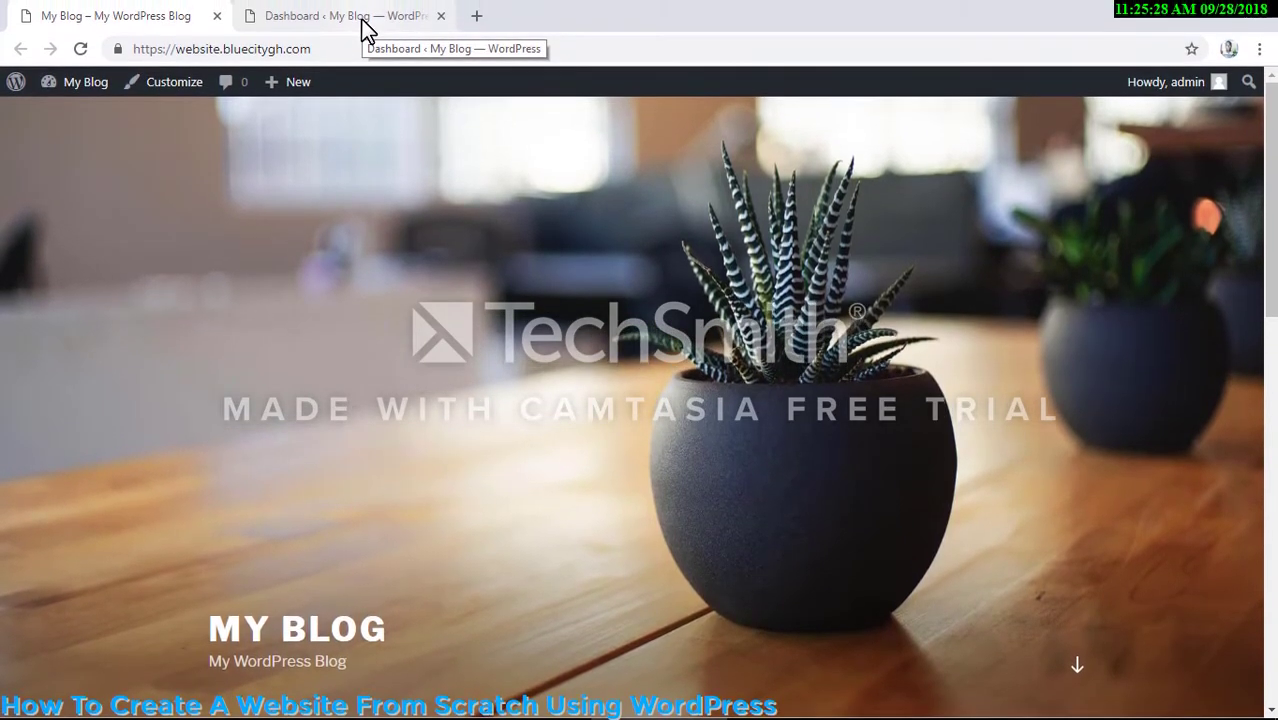
- Switch to the site's admin dashboard and open the page for adding new themes
click(363, 20)
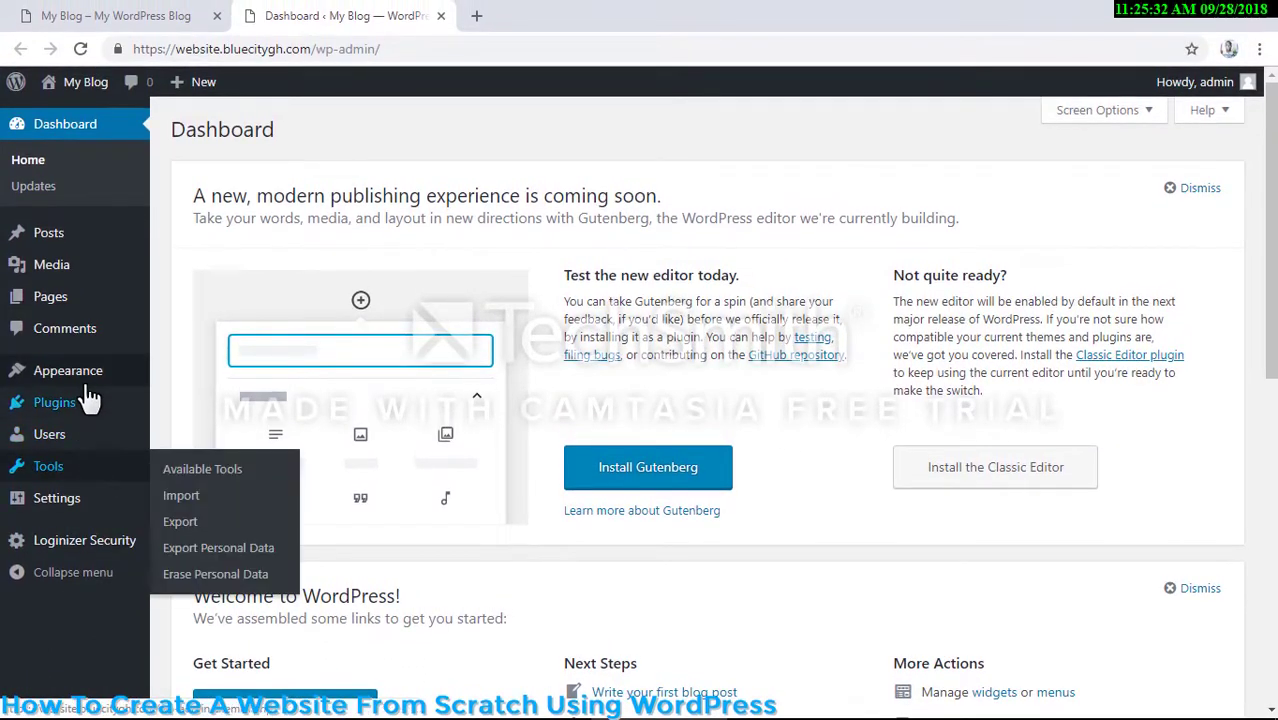
mouse_move(88, 378)
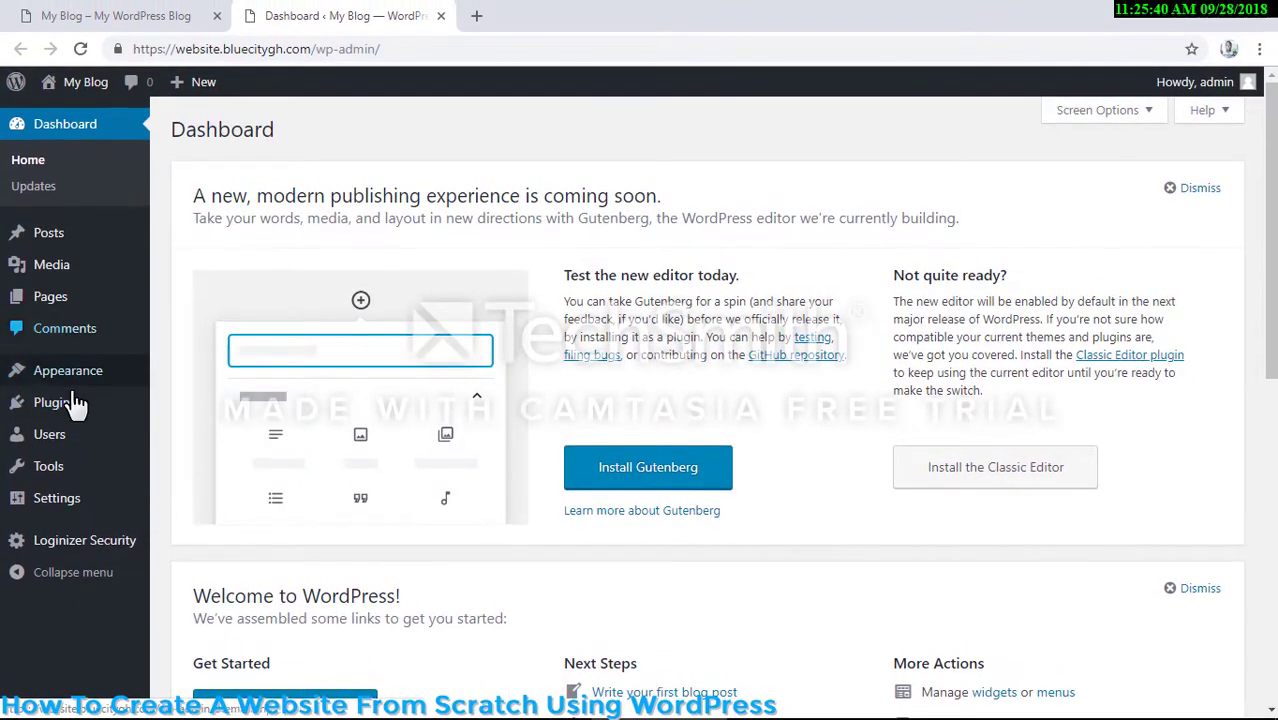
mouse_move(75, 372)
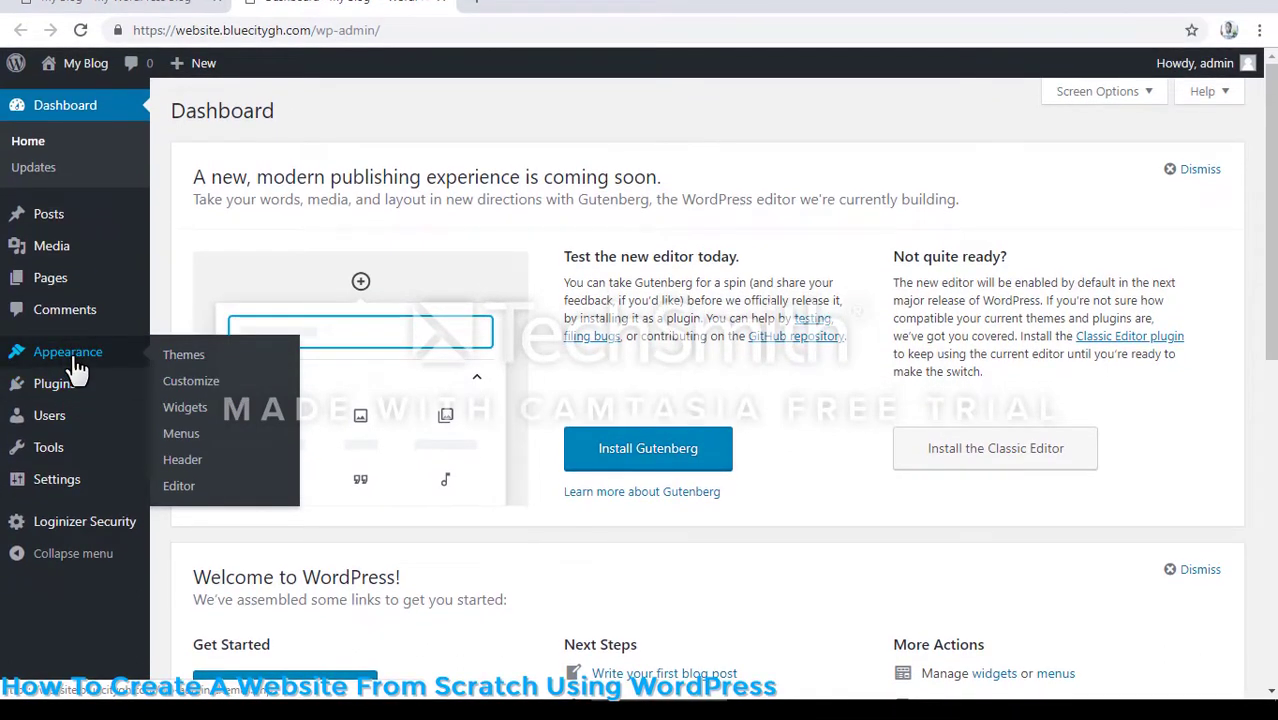
click(186, 362)
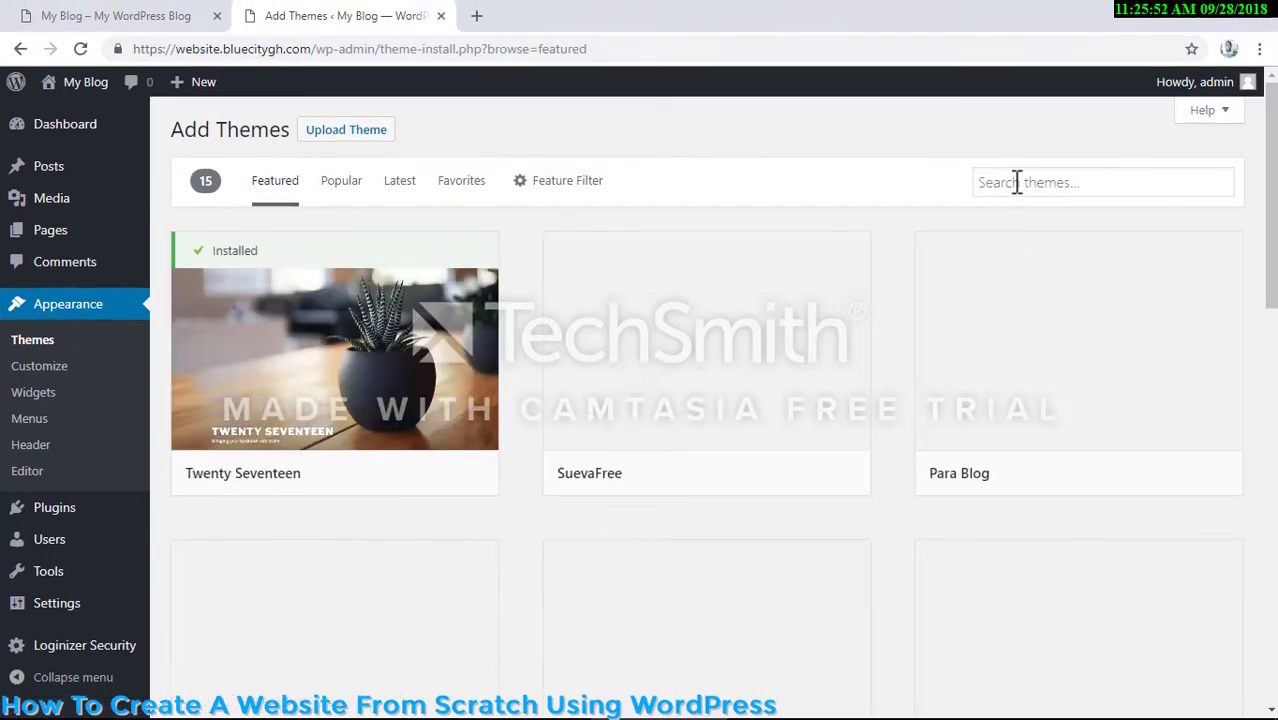
- Search the theme directory for "Di Business"
click(1016, 182)
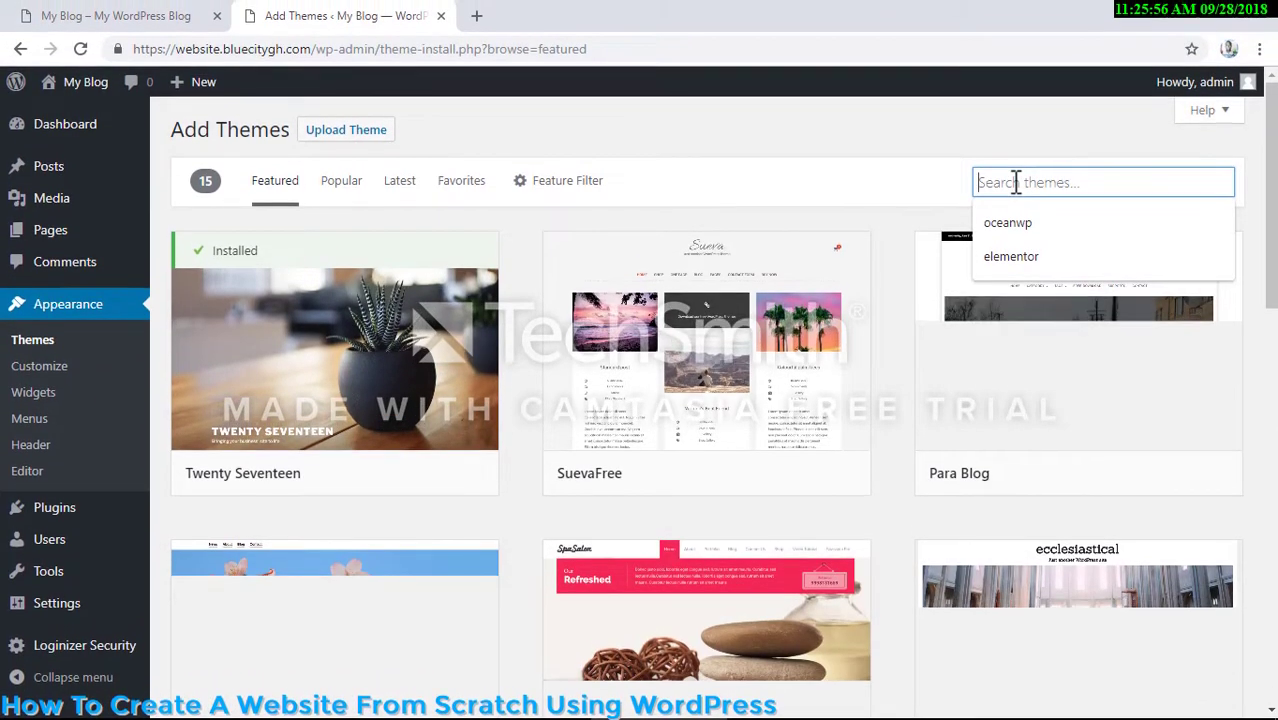
text(Di)
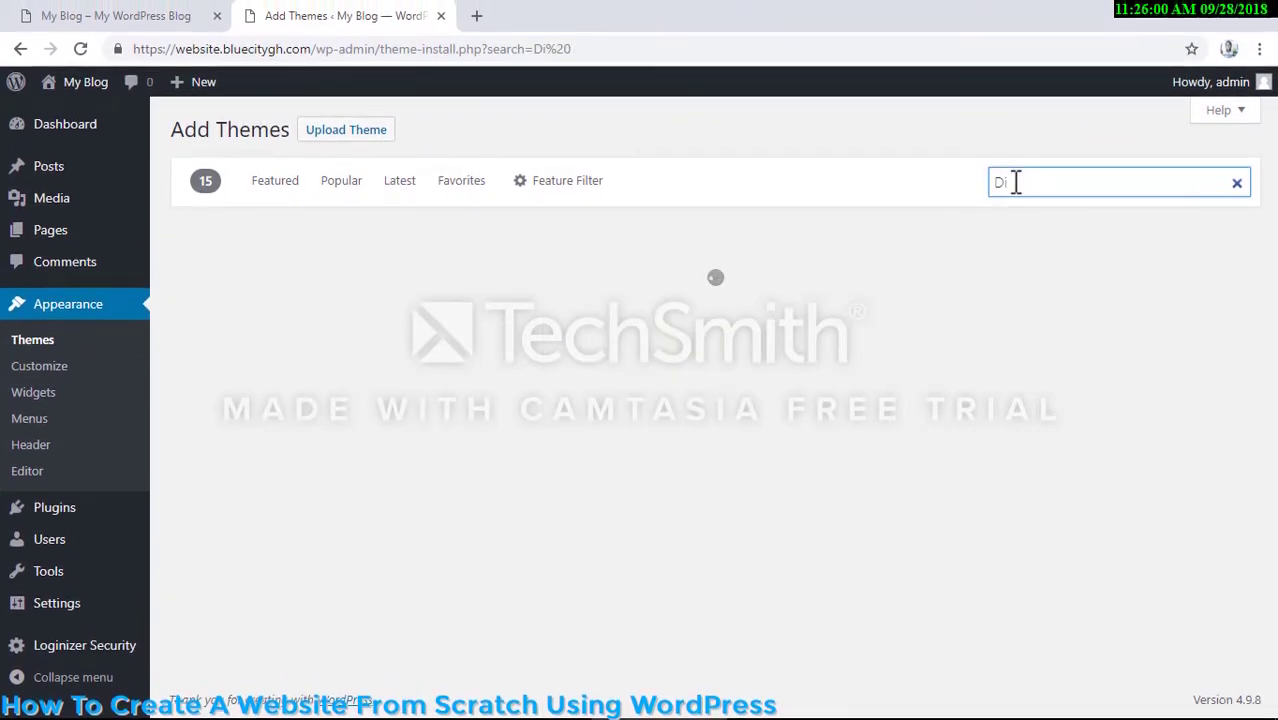
text( Busine)
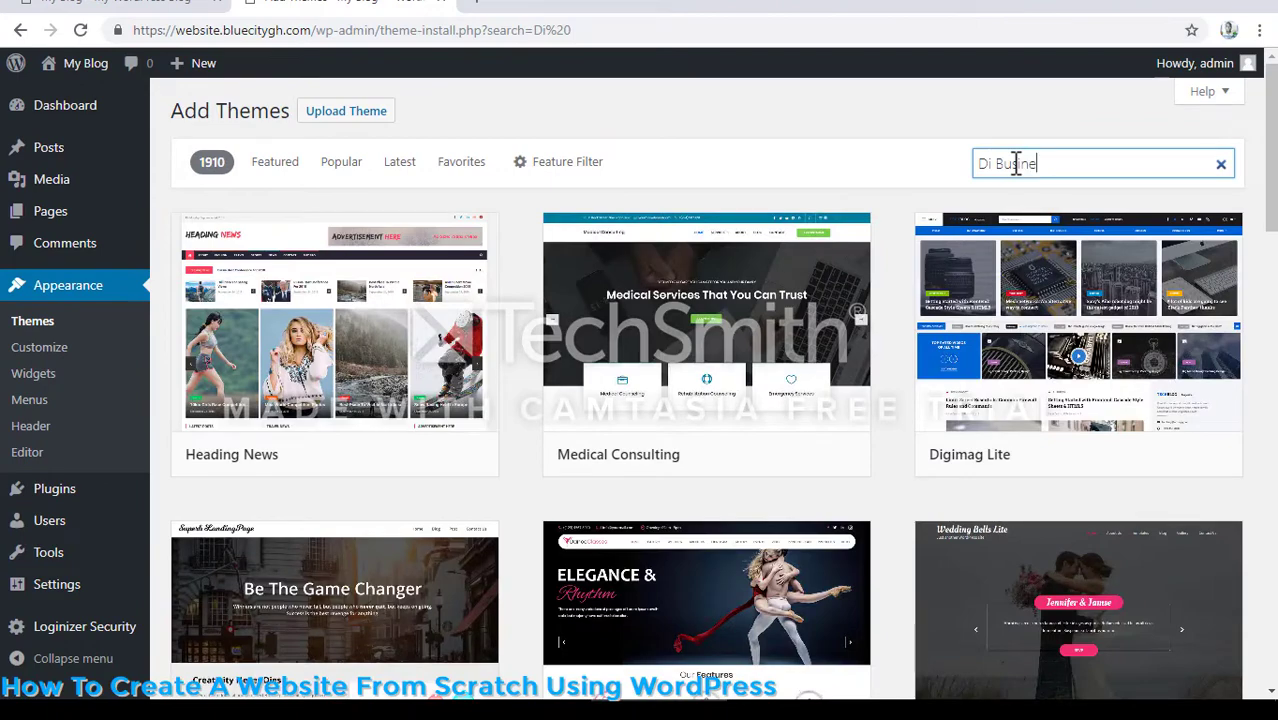
text(ss)
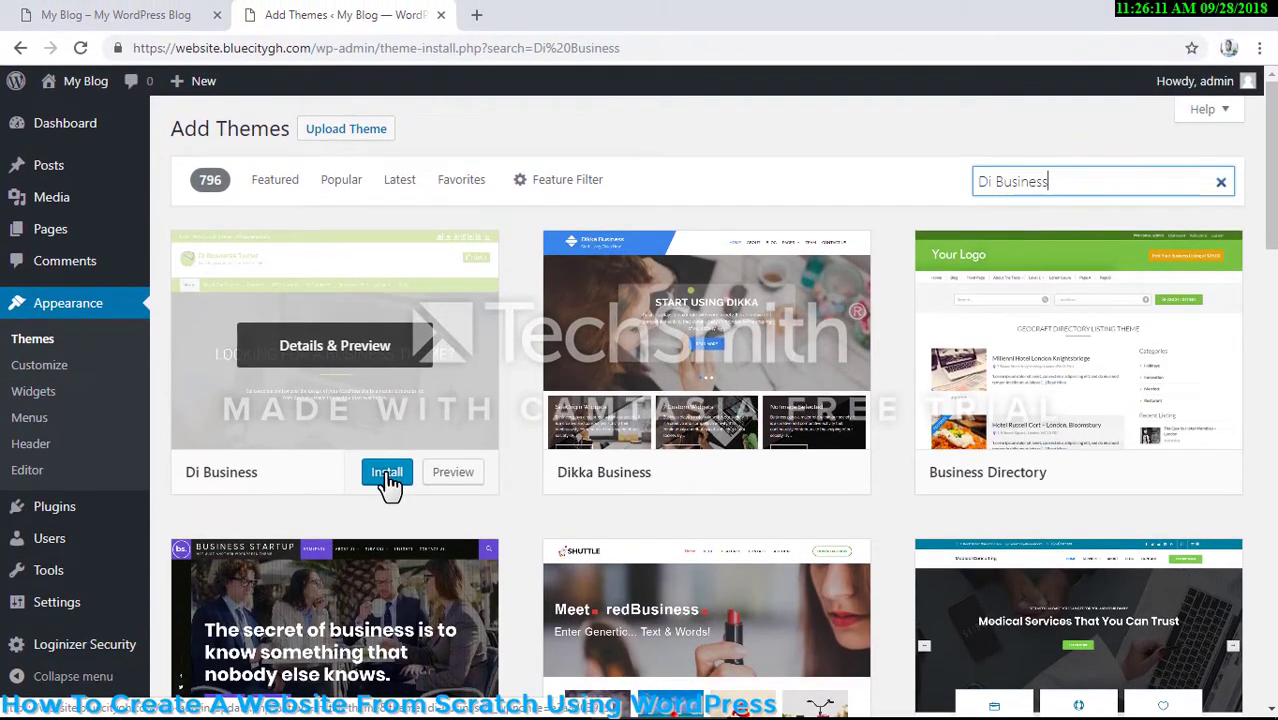
- Install and activate the Di Business theme, and reload the site's front page to check its look
click(386, 458)
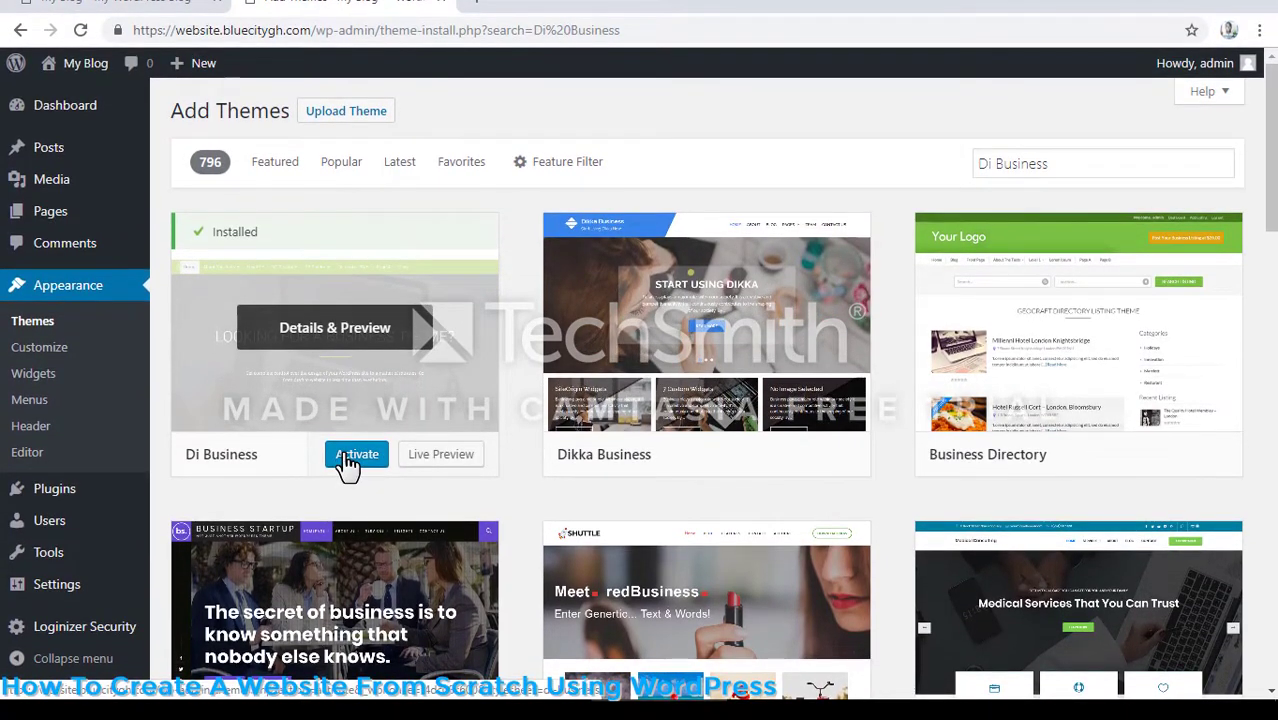
click(357, 455)
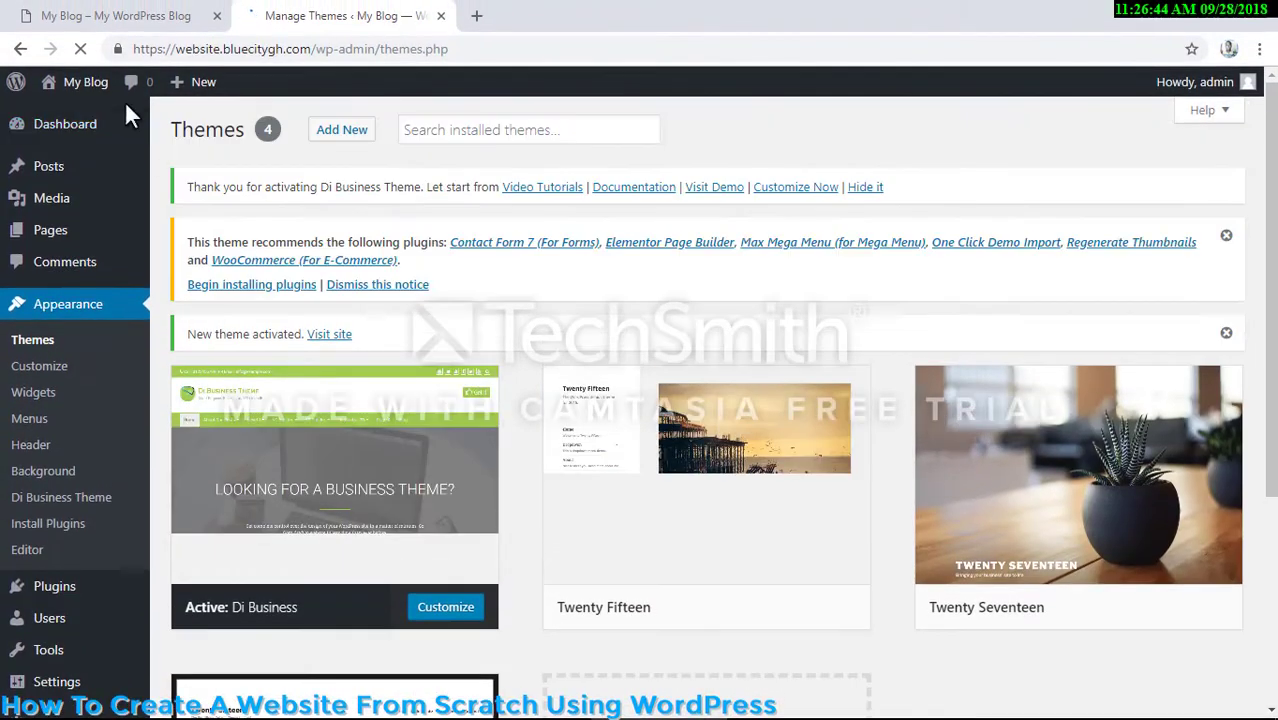
click(100, 12)
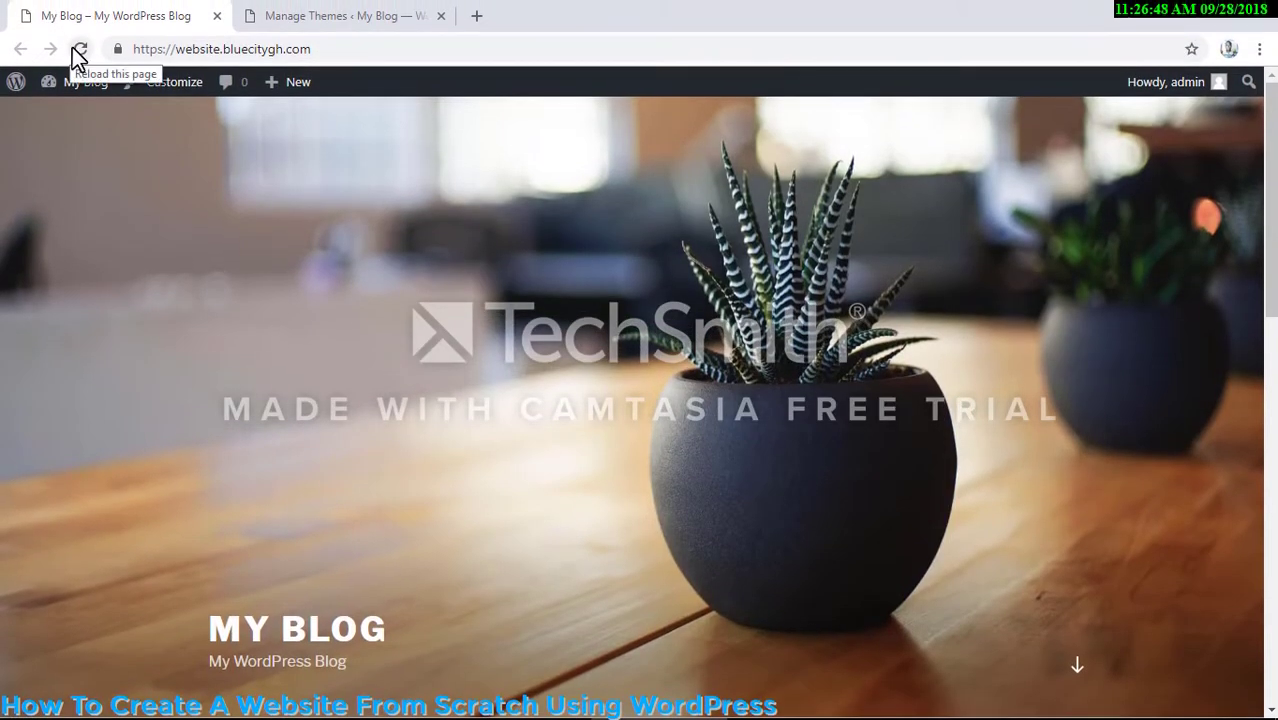
click(76, 49)
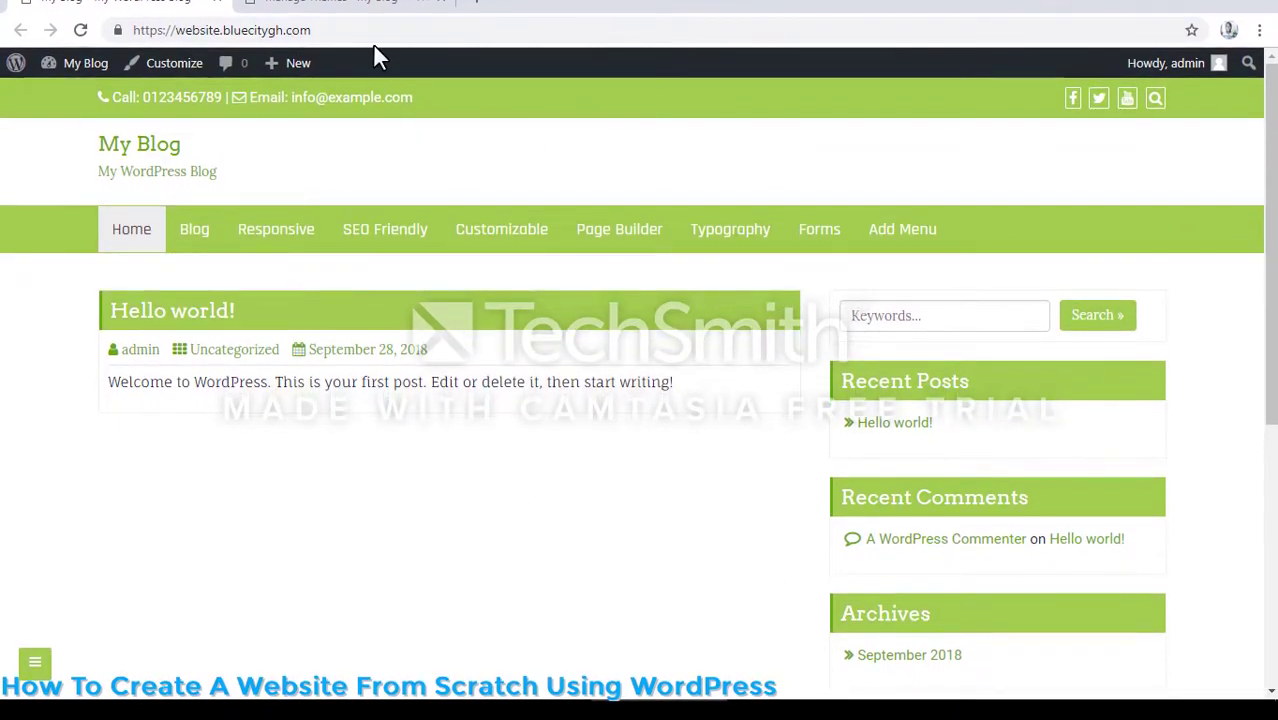
- Return to the theme management page and bulk-install all the plugins recommended by the Di Business theme
click(347, 20)
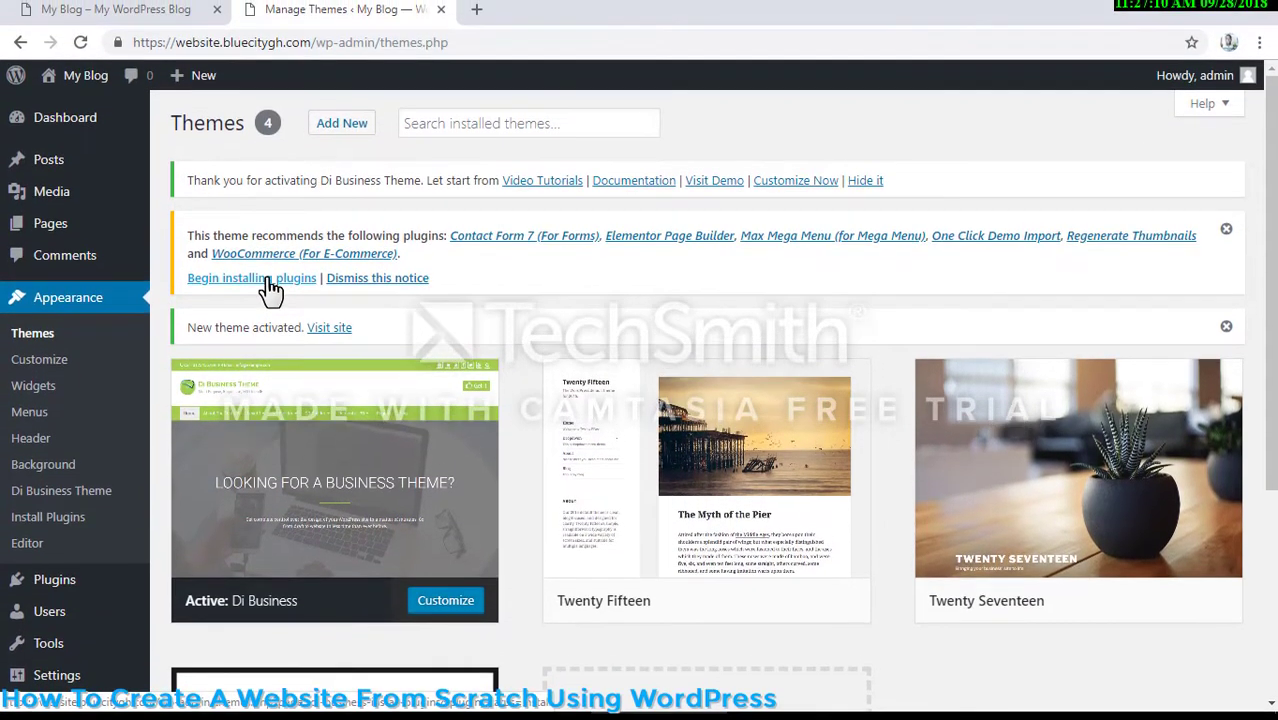
click(268, 267)
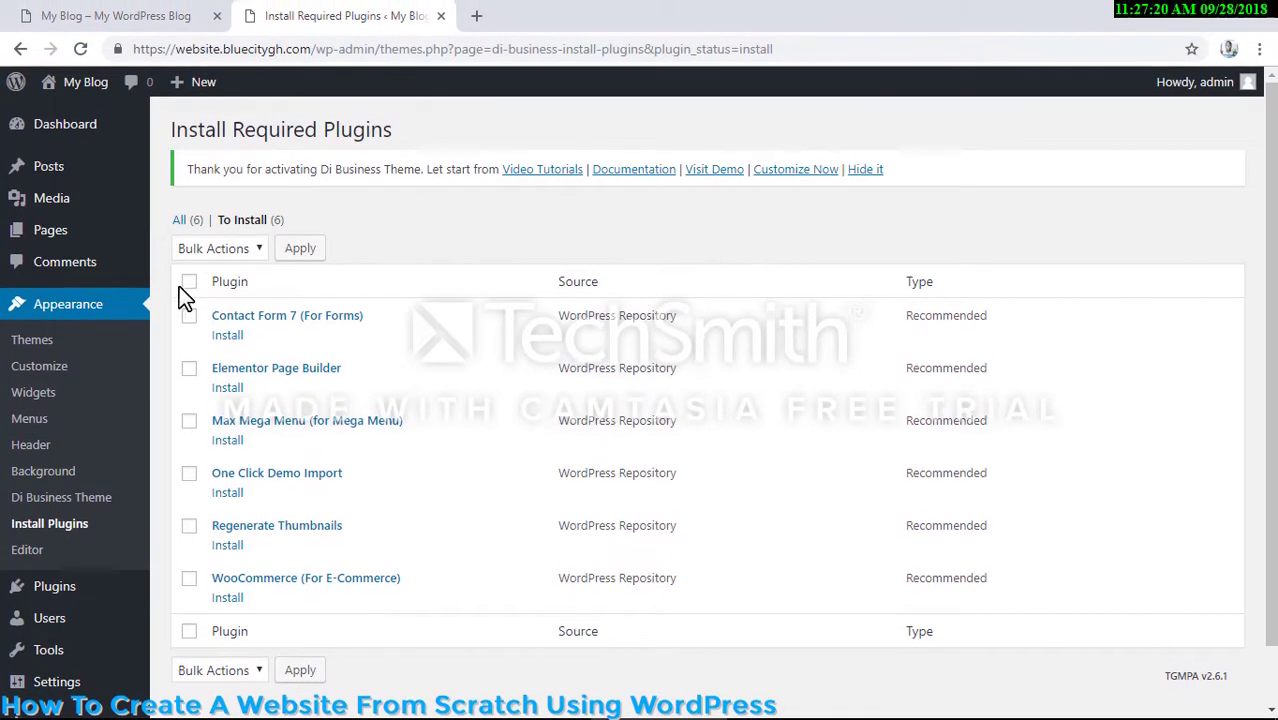
click(182, 284)
click(218, 248)
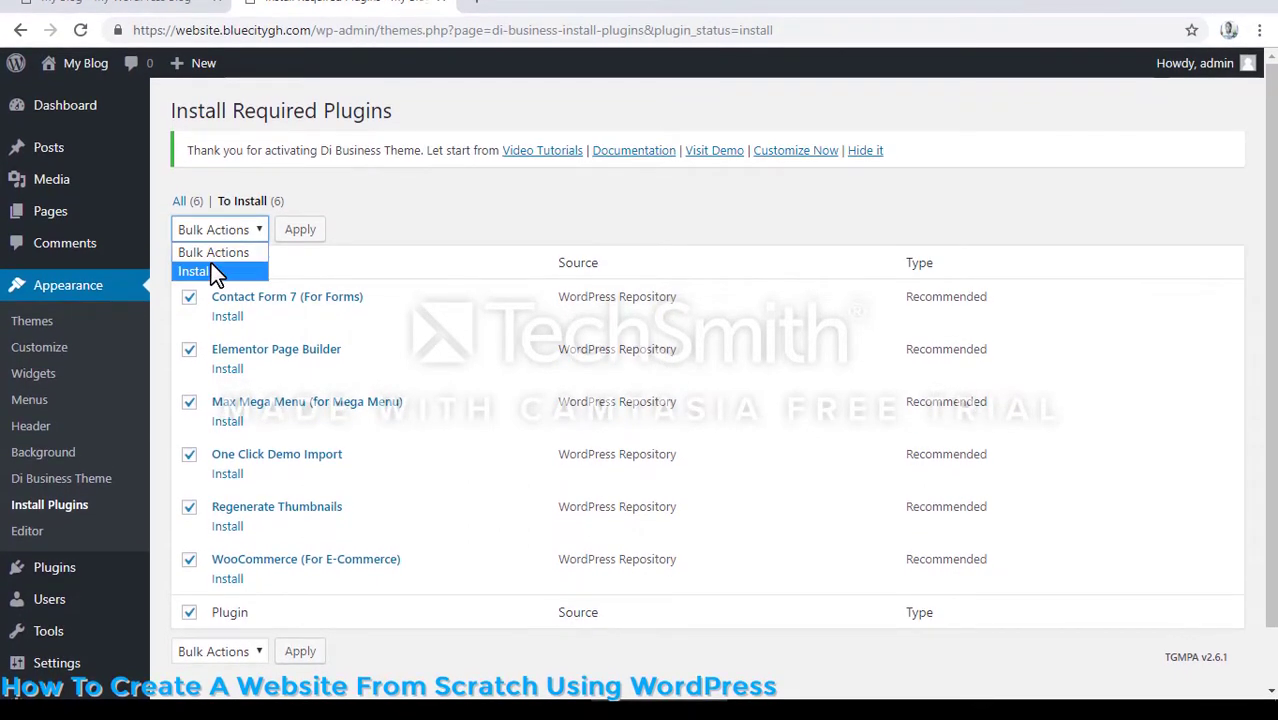
click(211, 268)
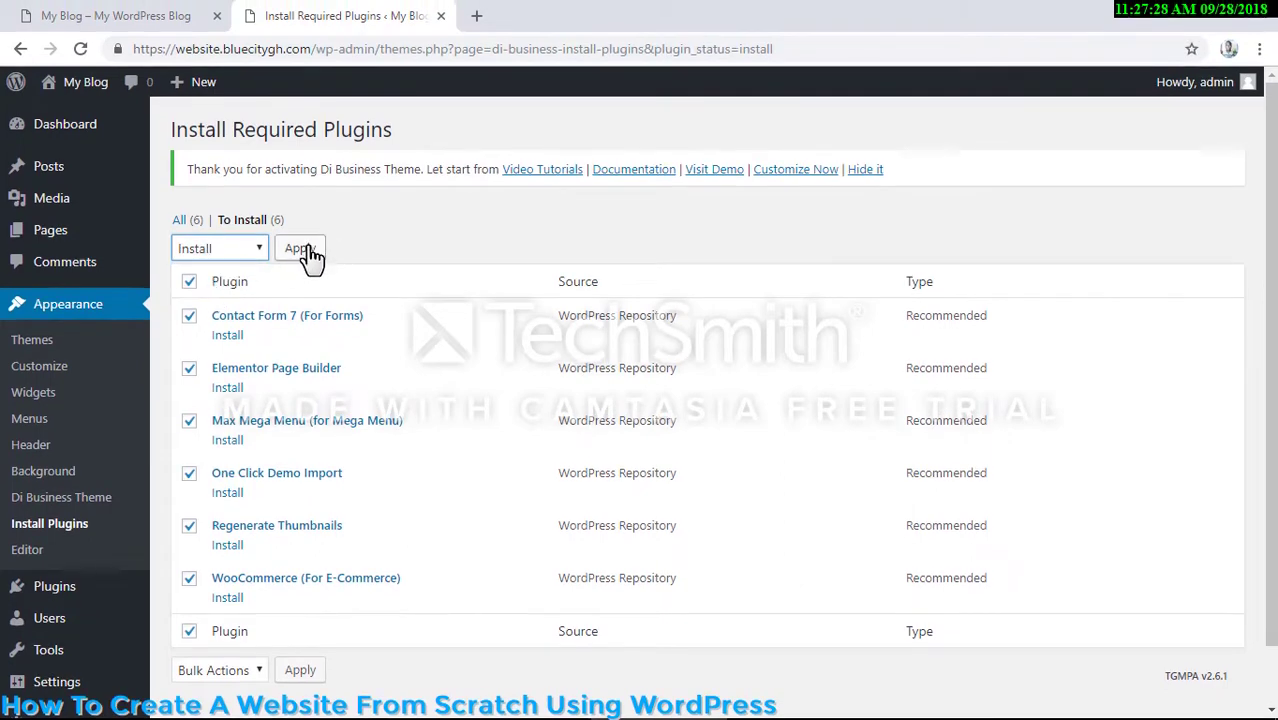
click(310, 250)
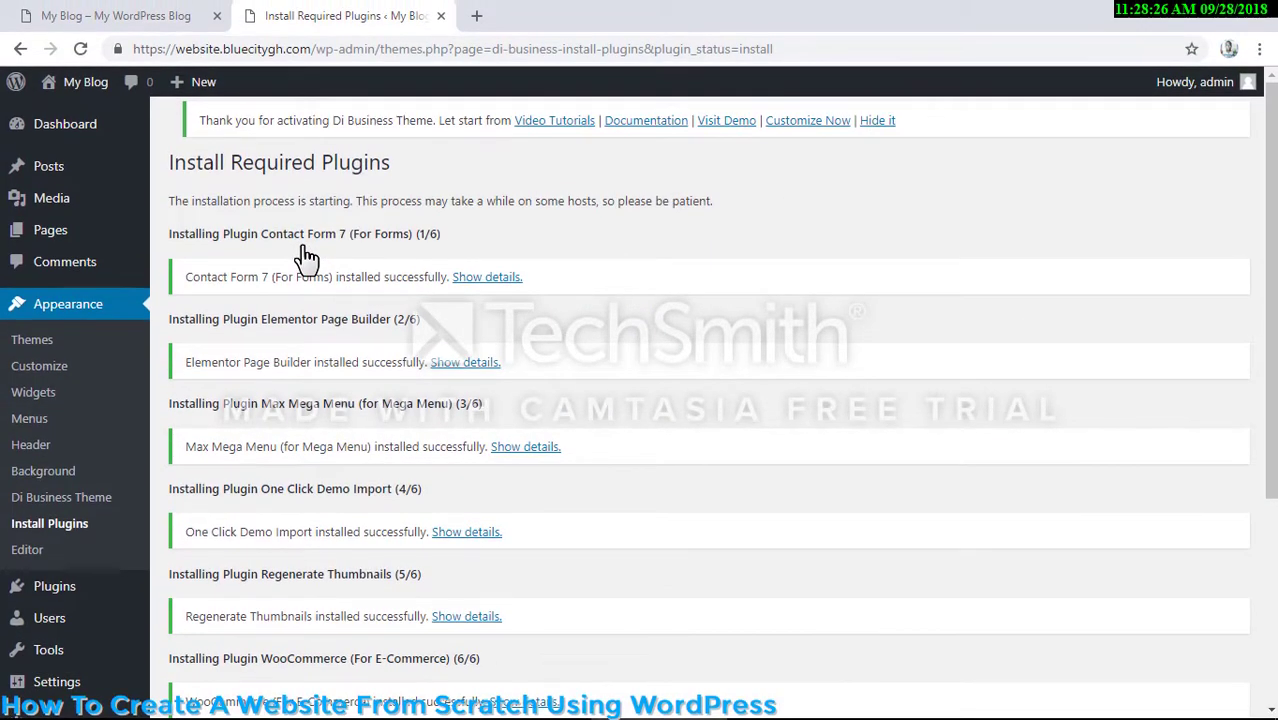
- Return to the required plugins installer and bulk-activate all the newly installed plugins
scroll(302, 256, down, 1)
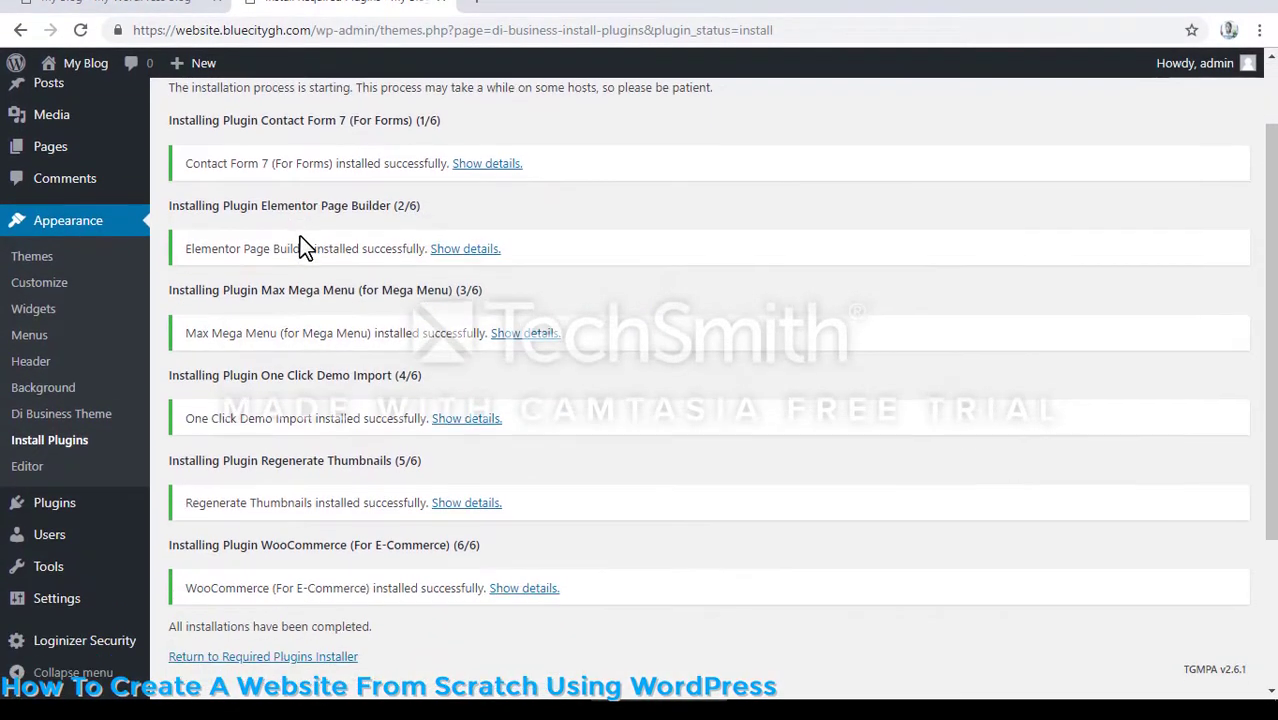
scroll(300, 245, down, 2)
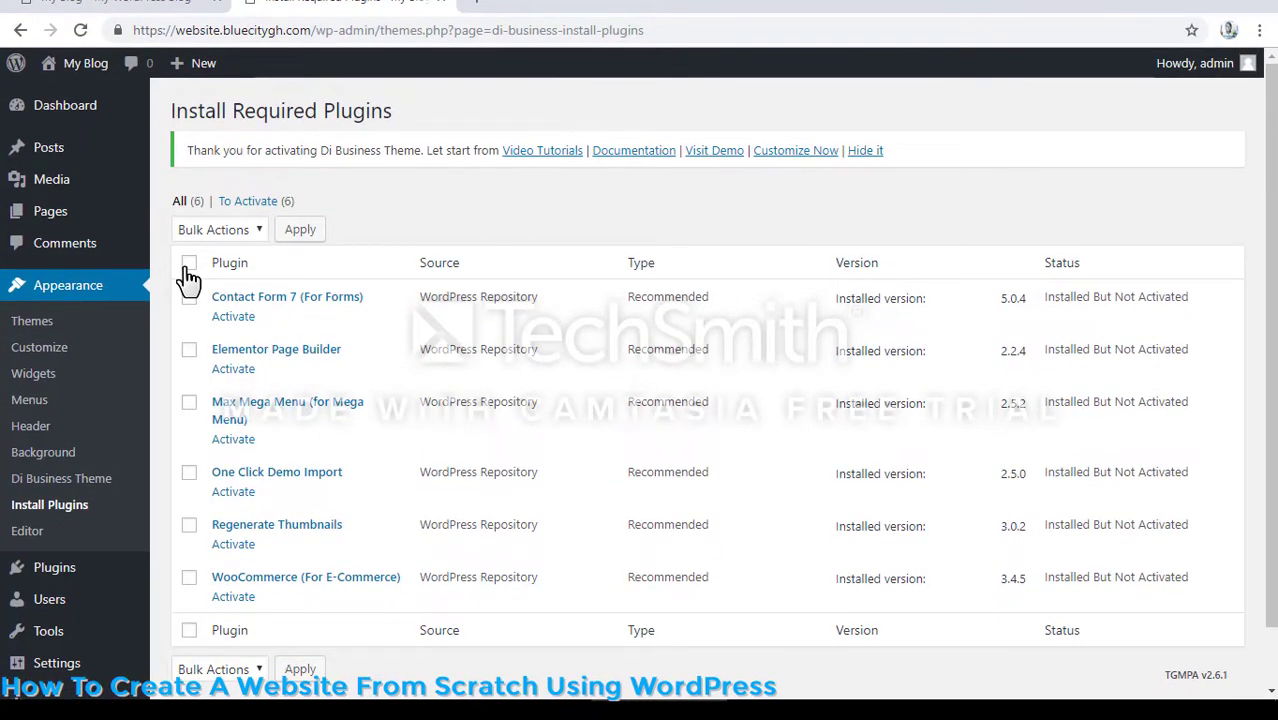
click(188, 265)
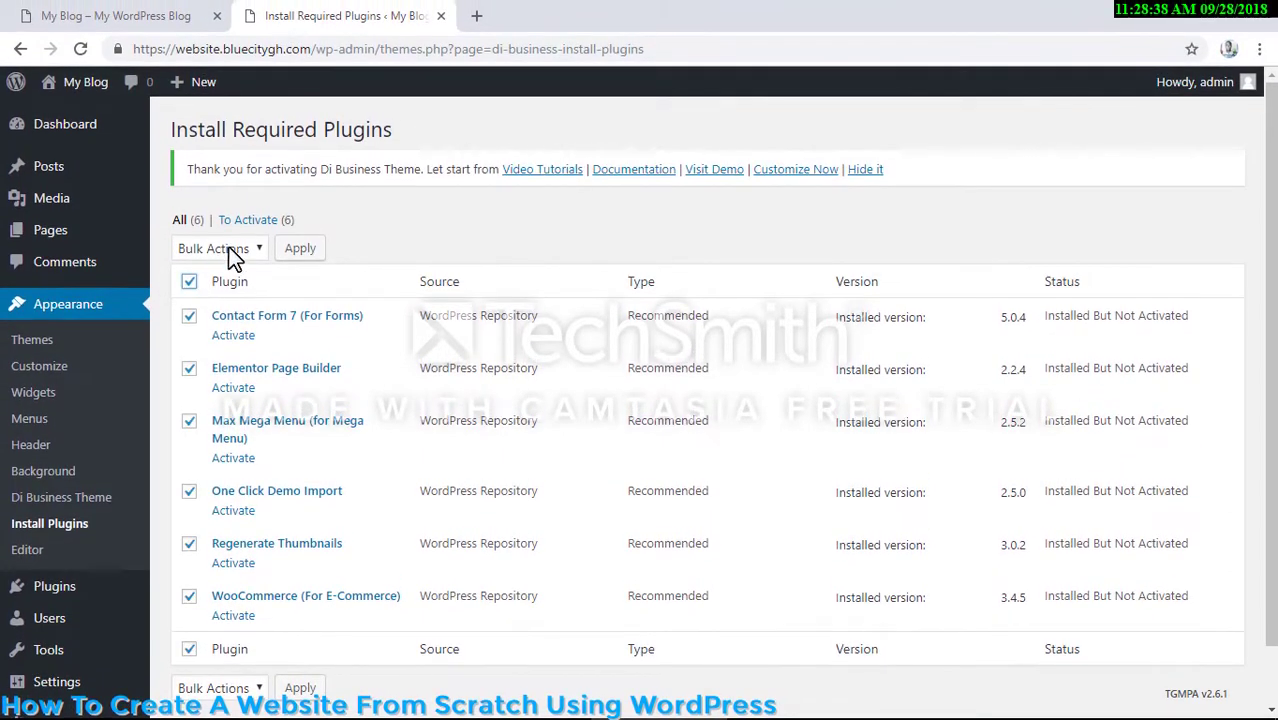
click(229, 252)
click(218, 305)
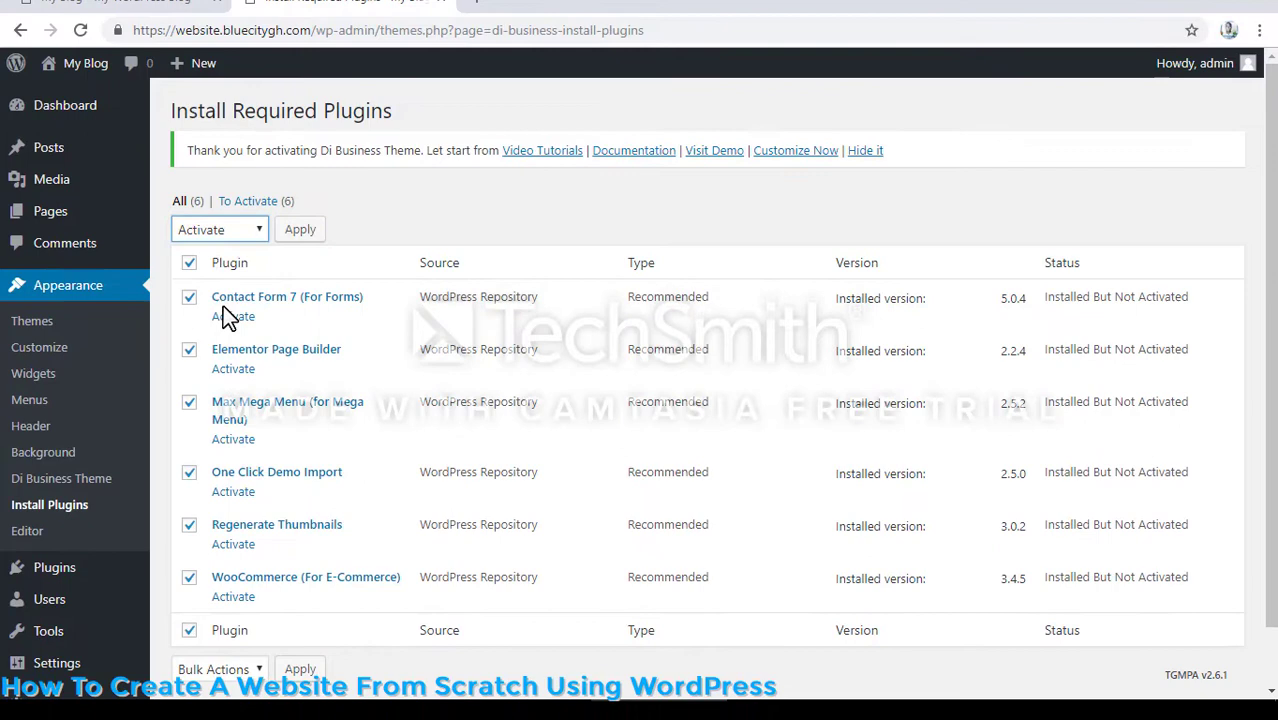
click(296, 233)
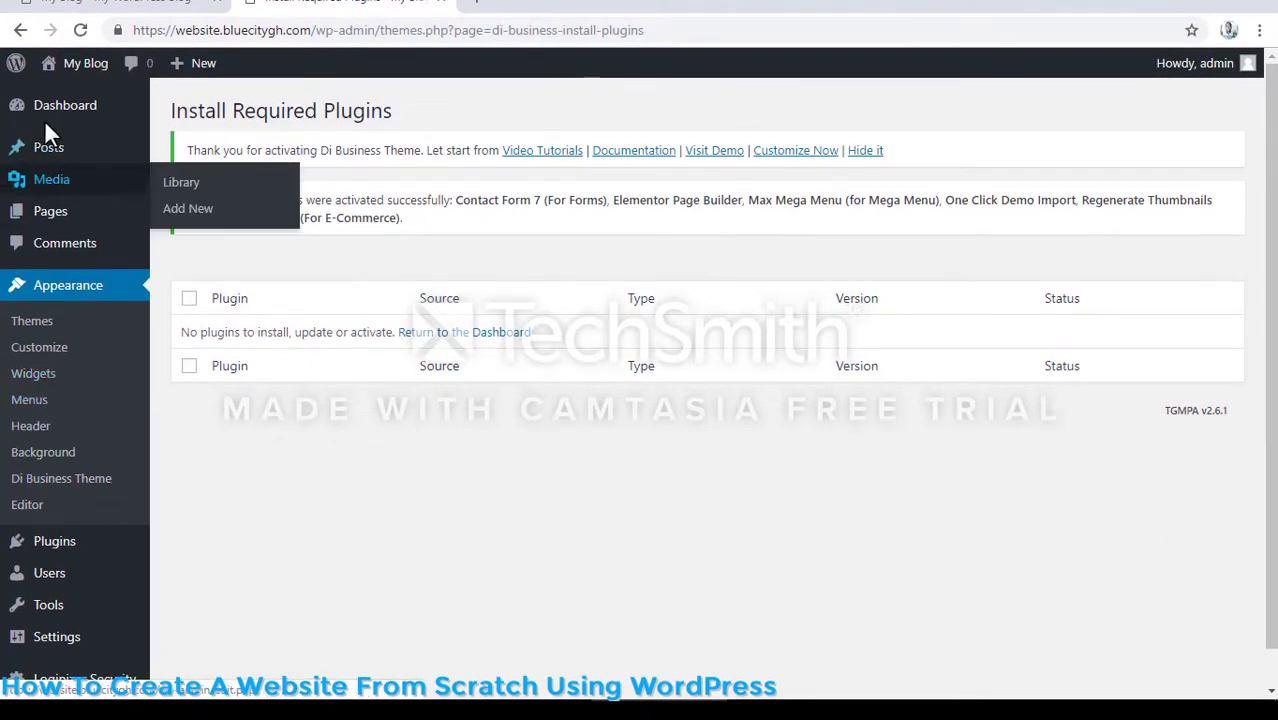
- Go back to the dashboard, closing Elementor's Getting Started page
mouse_move(53, 108)
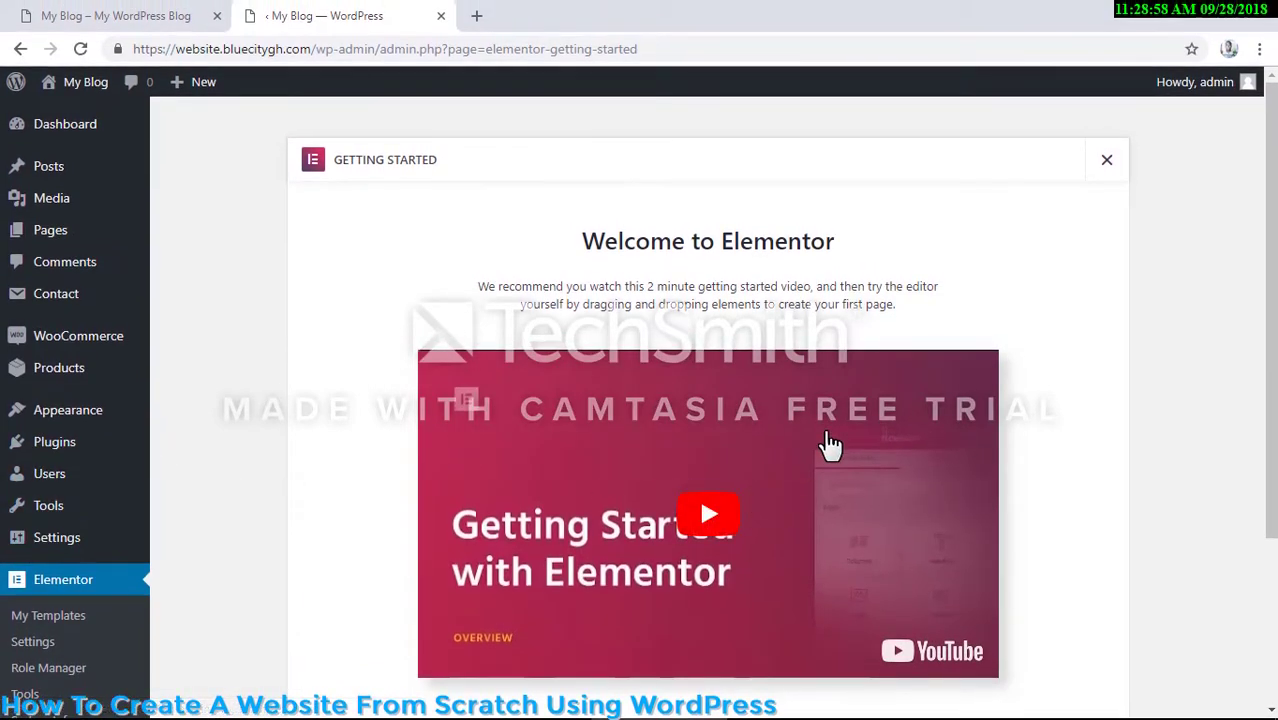
scroll(1141, 151, down, 1)
scroll(1120, 160, up, 1)
click(1110, 150)
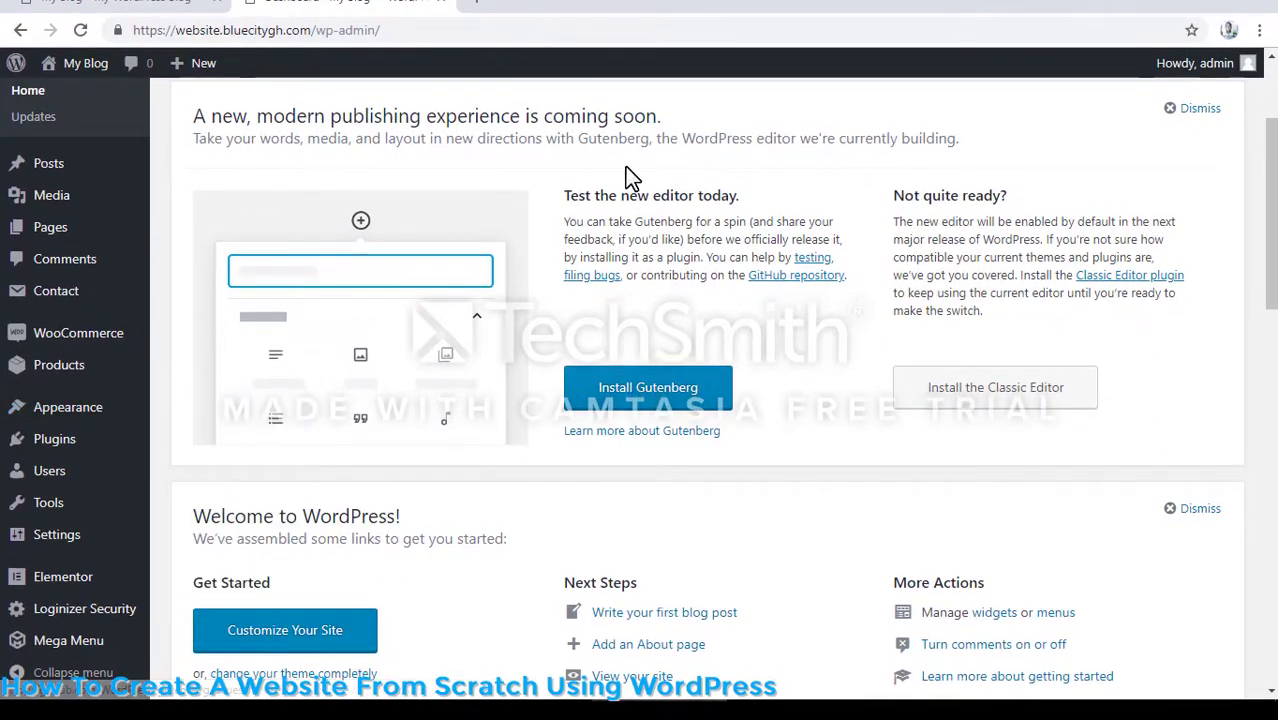
- Import the Di Business theme's demo data with One Click Demo Import
mouse_move(101, 421)
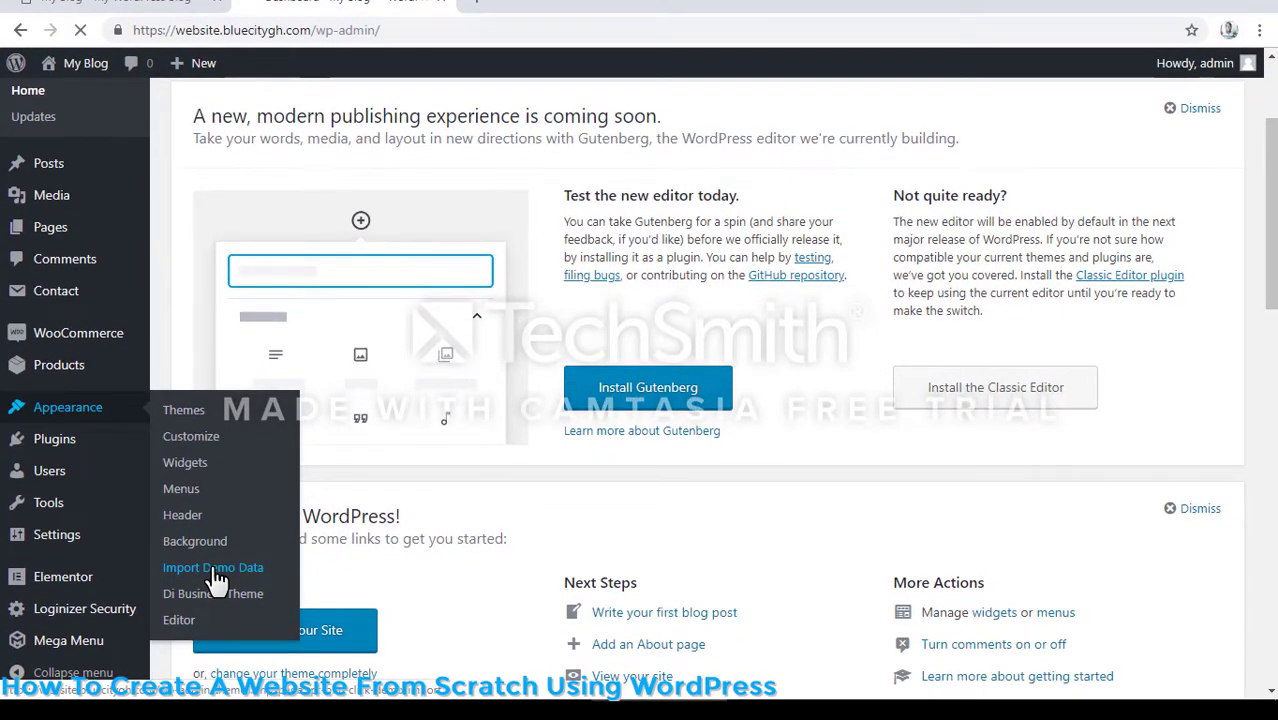
click(215, 568)
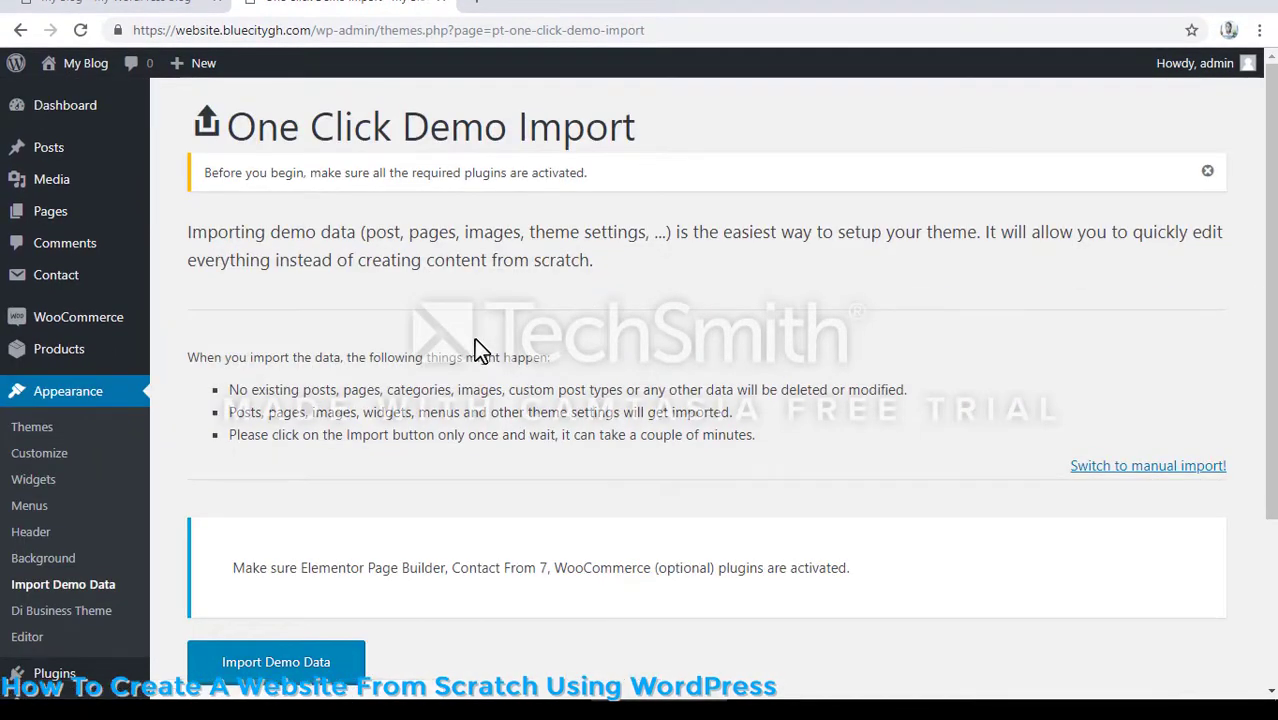
scroll(474, 338, down, 3)
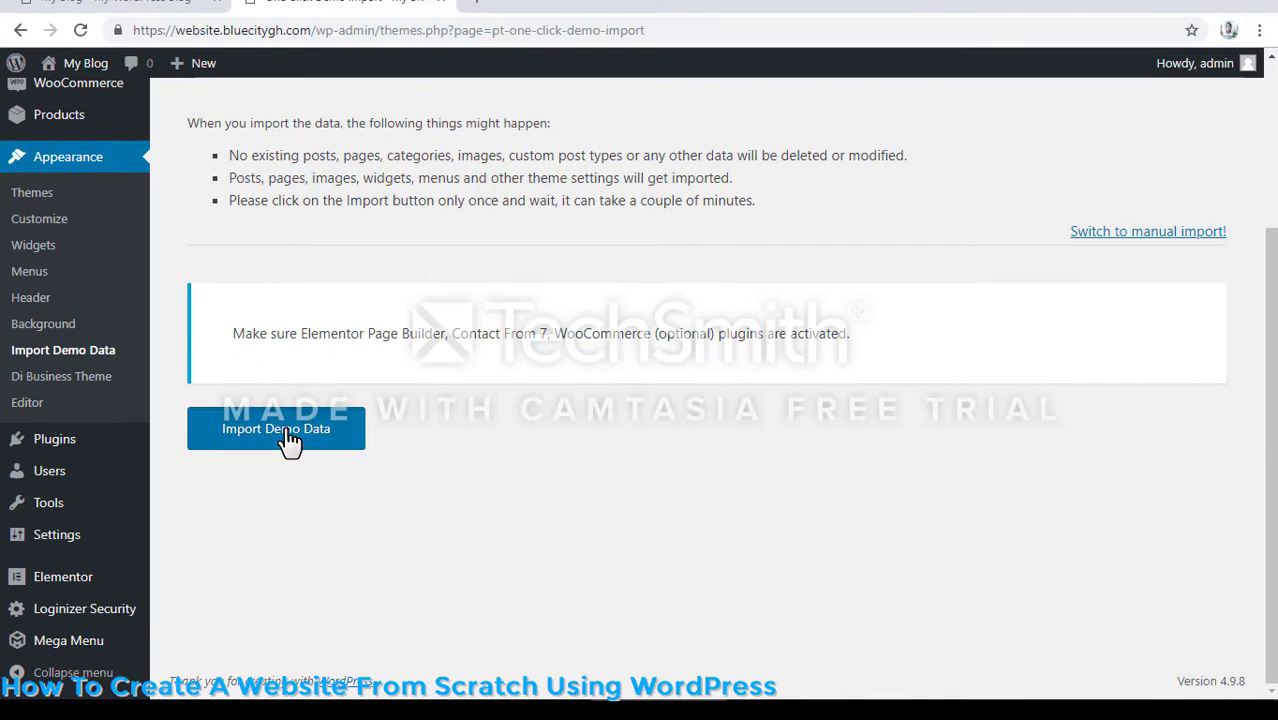
click(288, 438)
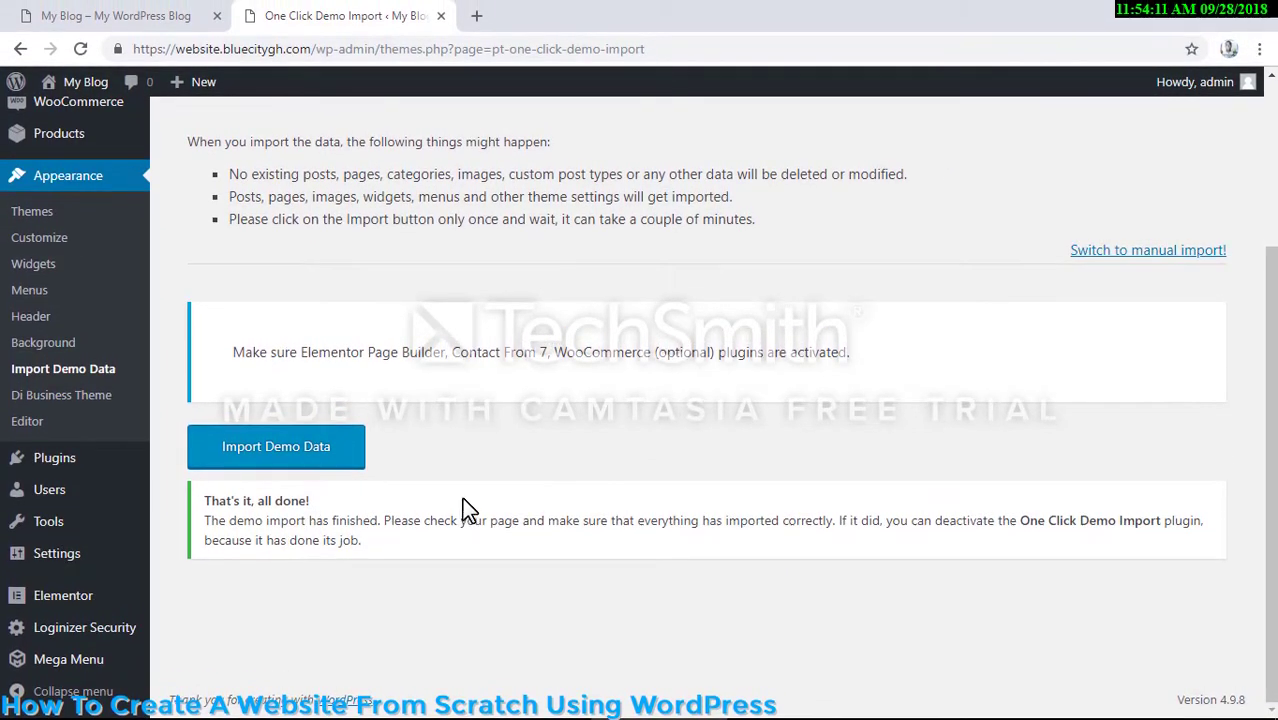
- Reload the site's front page and look through the imported demo content
click(160, 16)
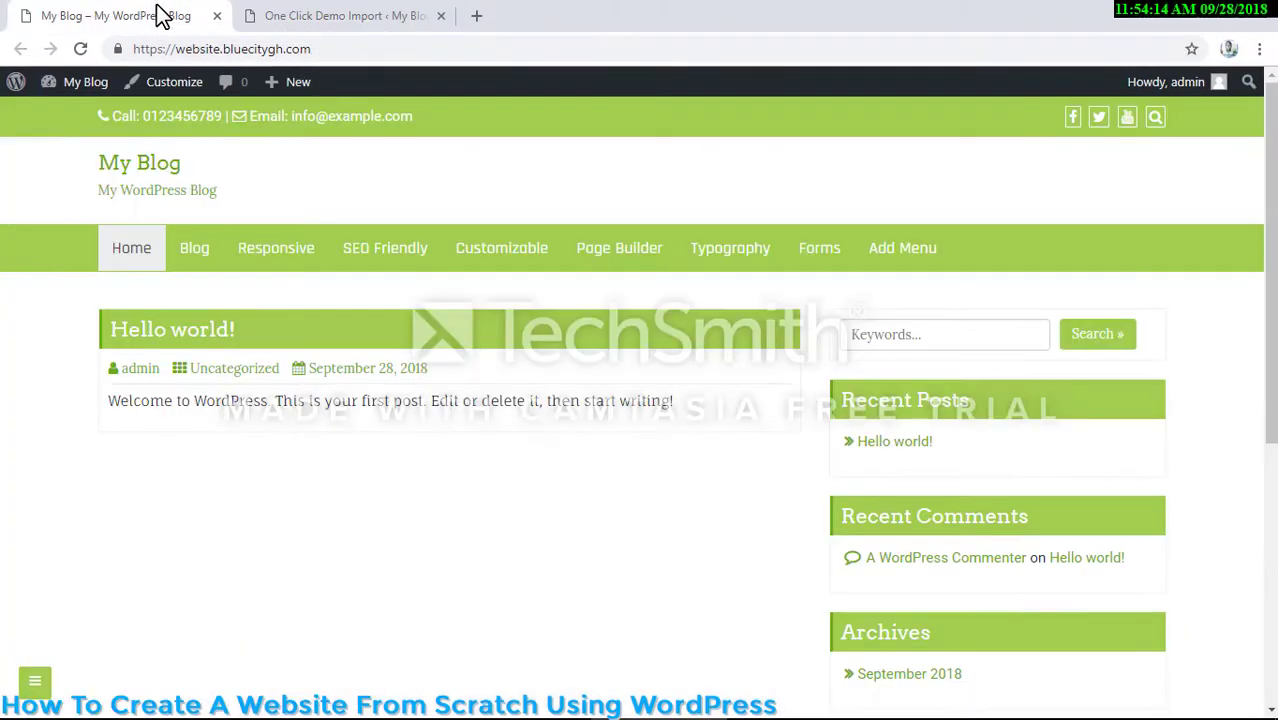
click(80, 49)
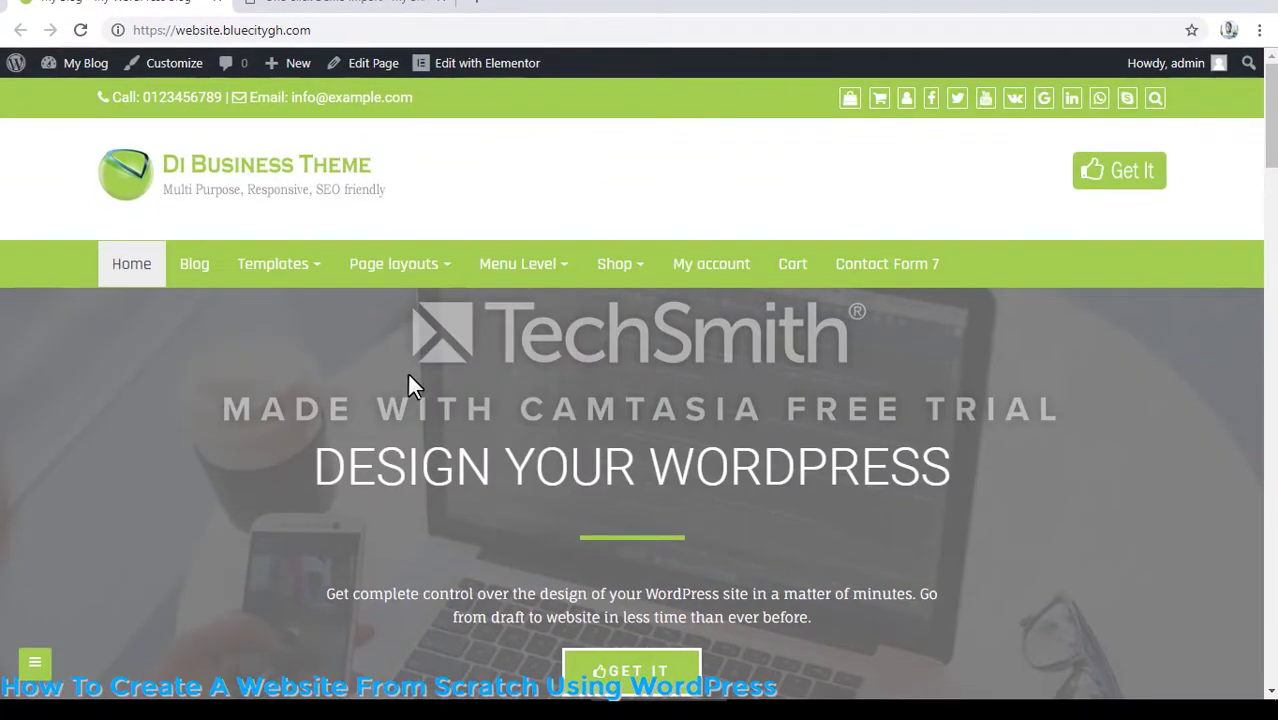
scroll(407, 390, down, 2)
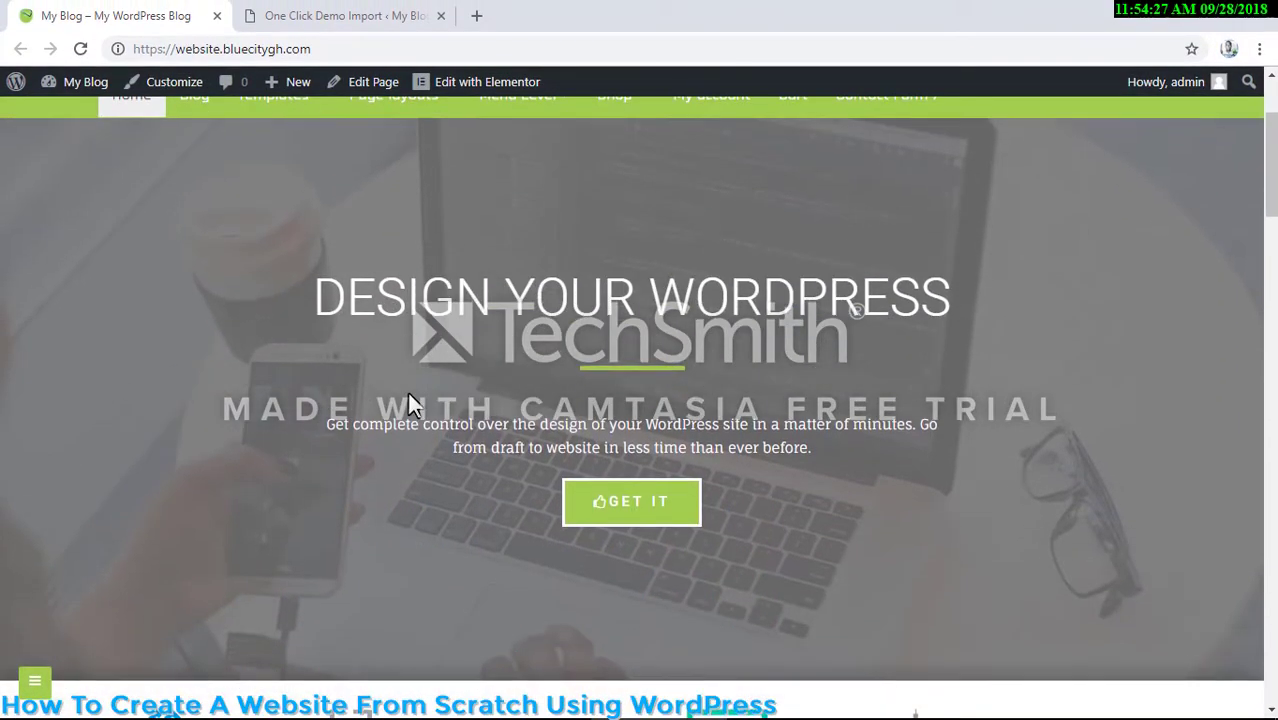
scroll(410, 390, down, 4)
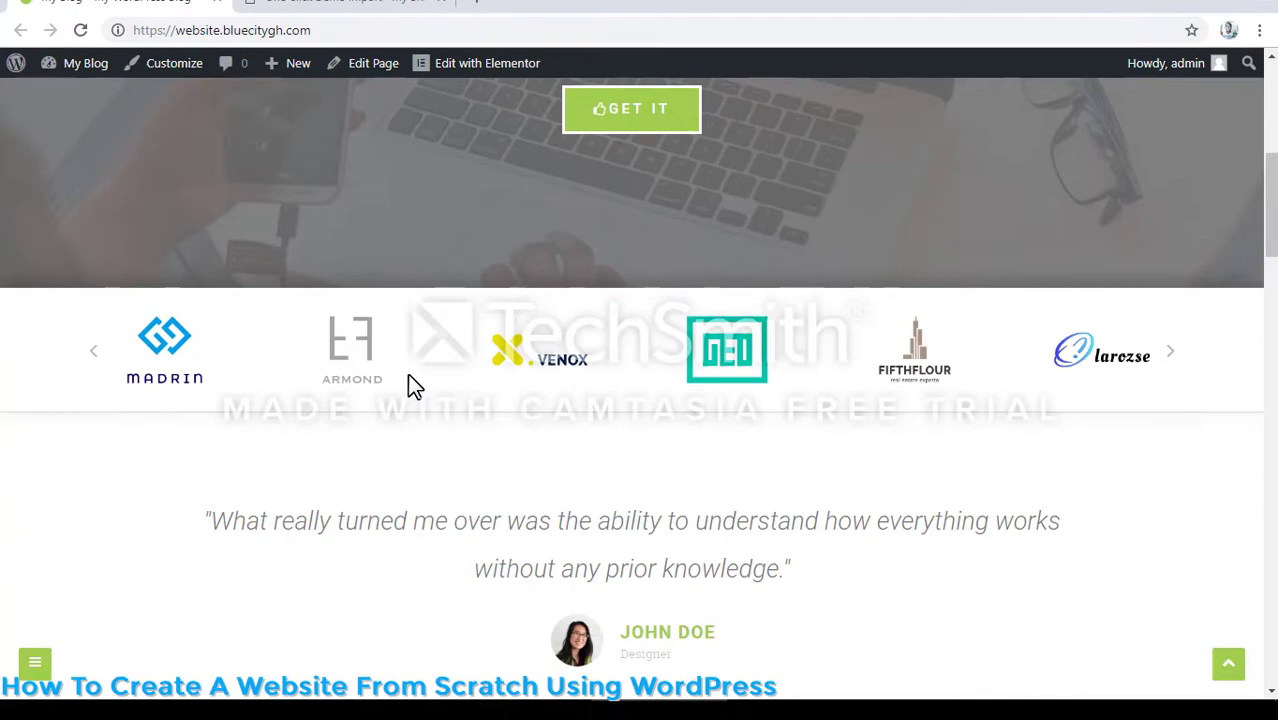
scroll(408, 380, down, 6)
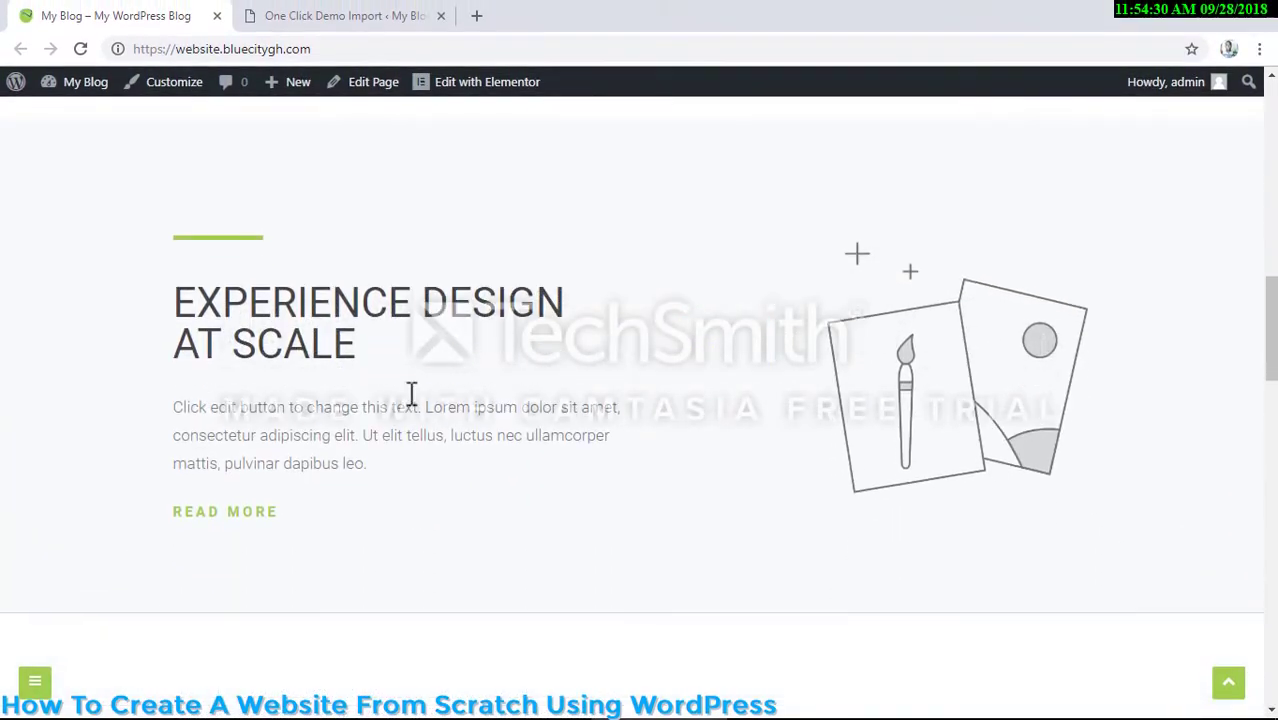
- Examine the remaining sections of the demo front page down to its footer
scroll(410, 390, down, 8)
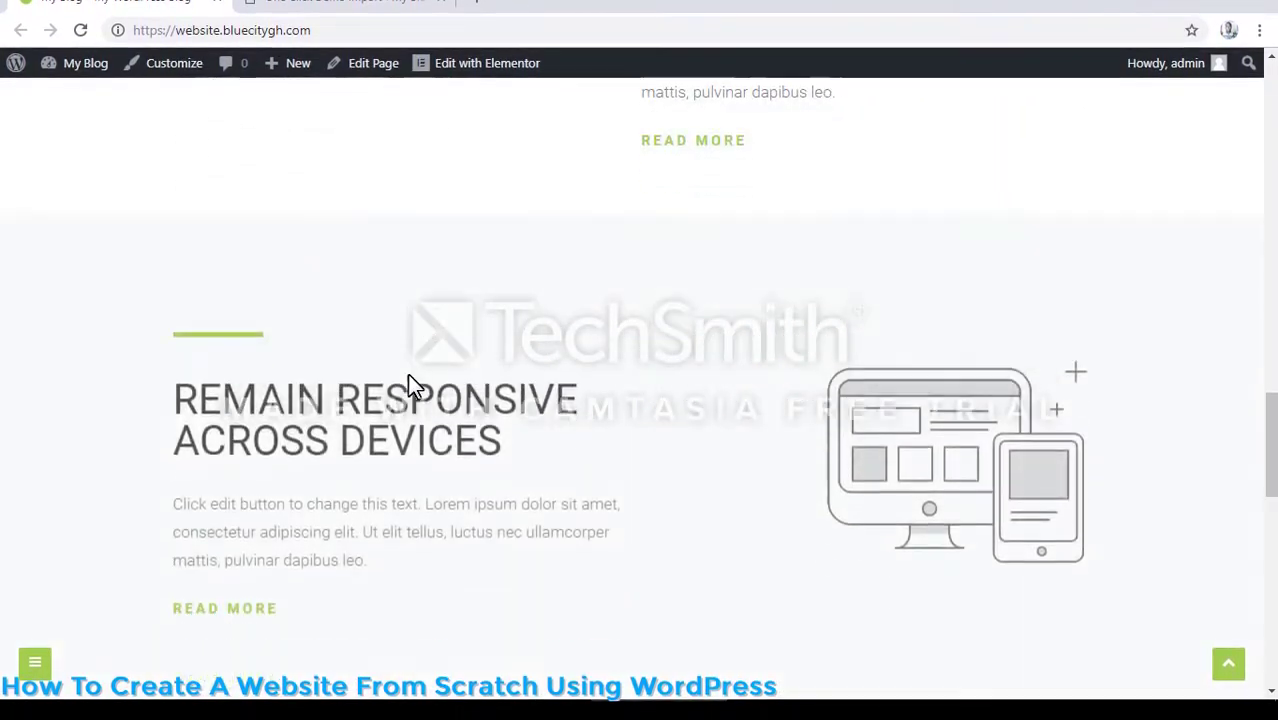
scroll(408, 376, down, 10)
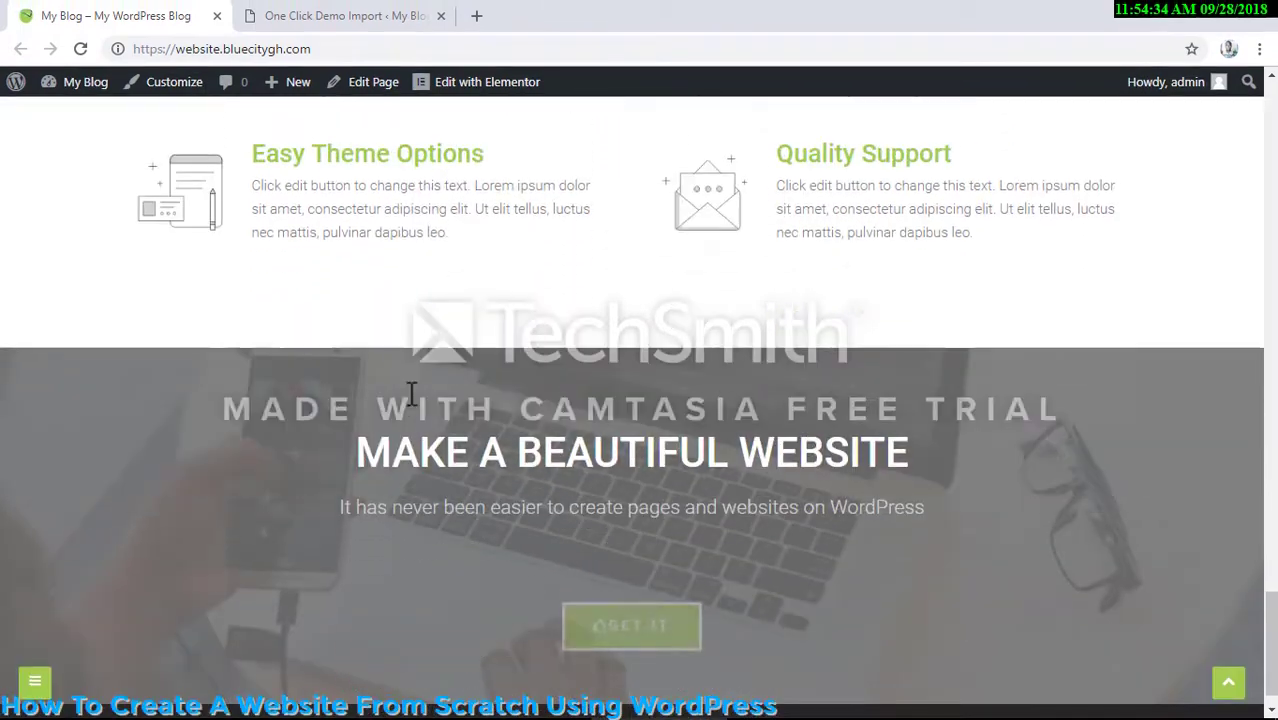
scroll(410, 393, down, 3)
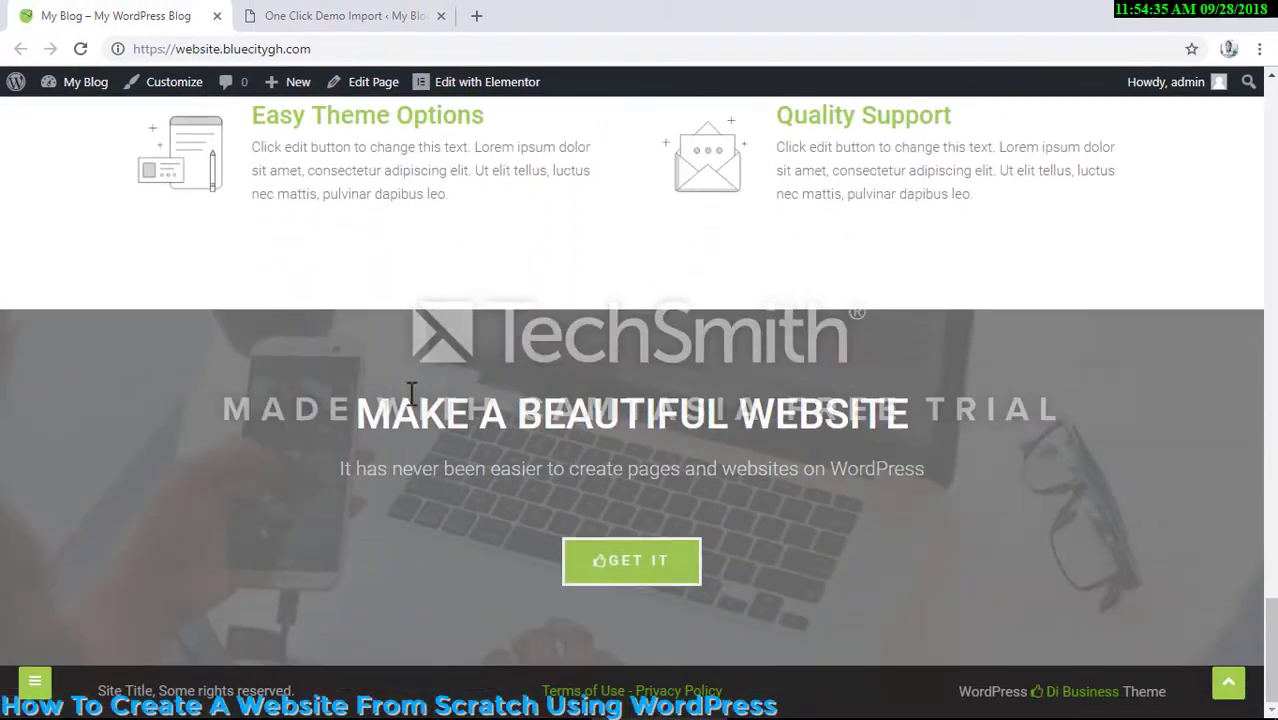
scroll(411, 371, up, 8)
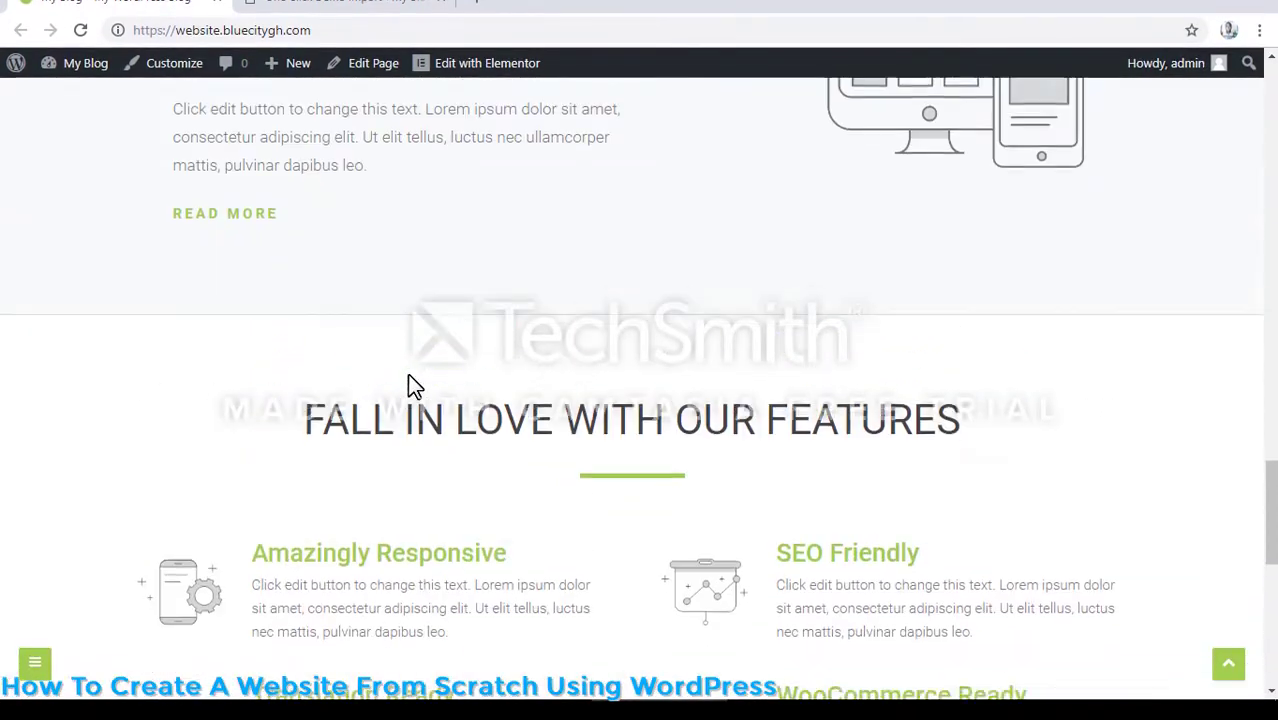
scroll(410, 385, up, 10)
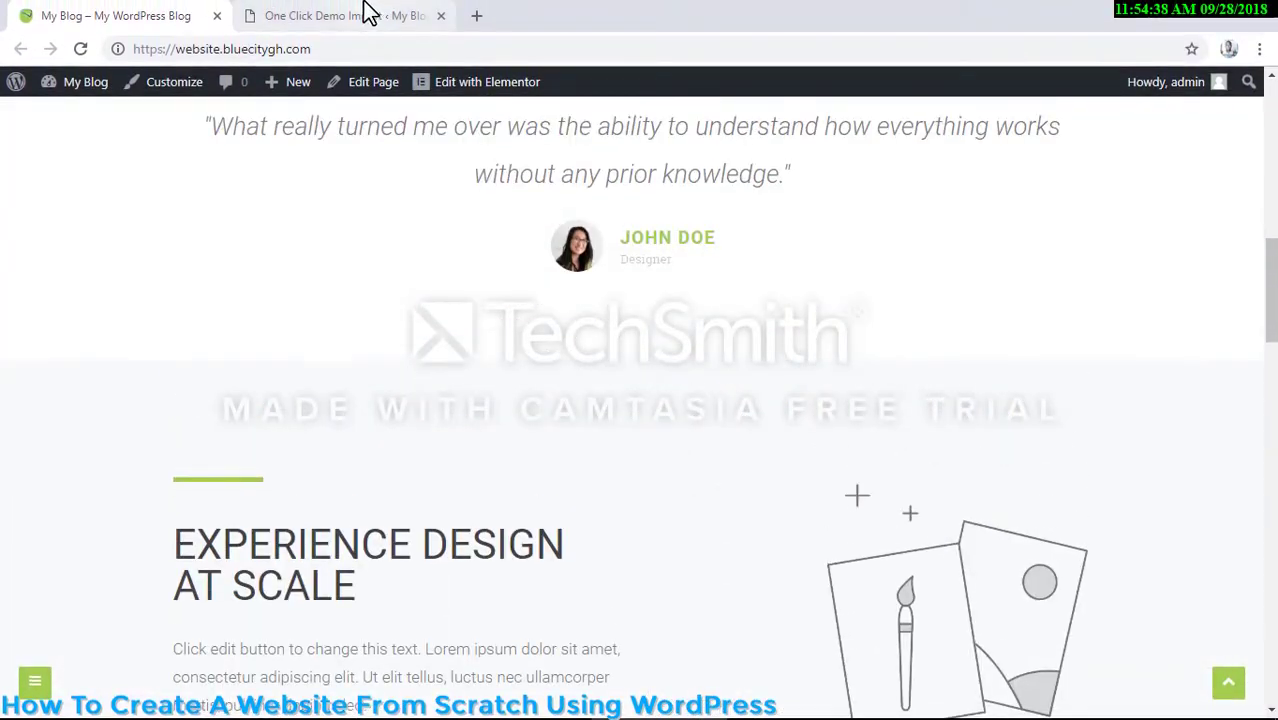
- Return to the WordPress dashboard, open the General Settings and change the site title to "Website"
click(368, 15)
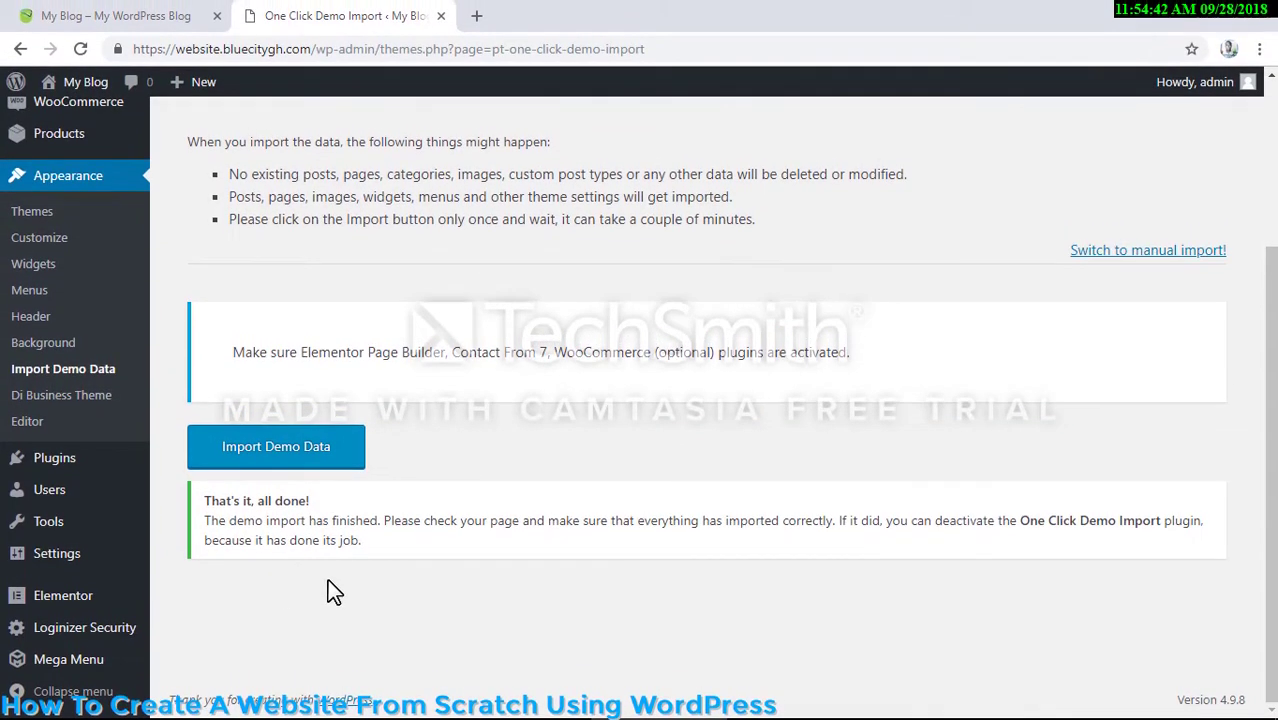
mouse_move(93, 566)
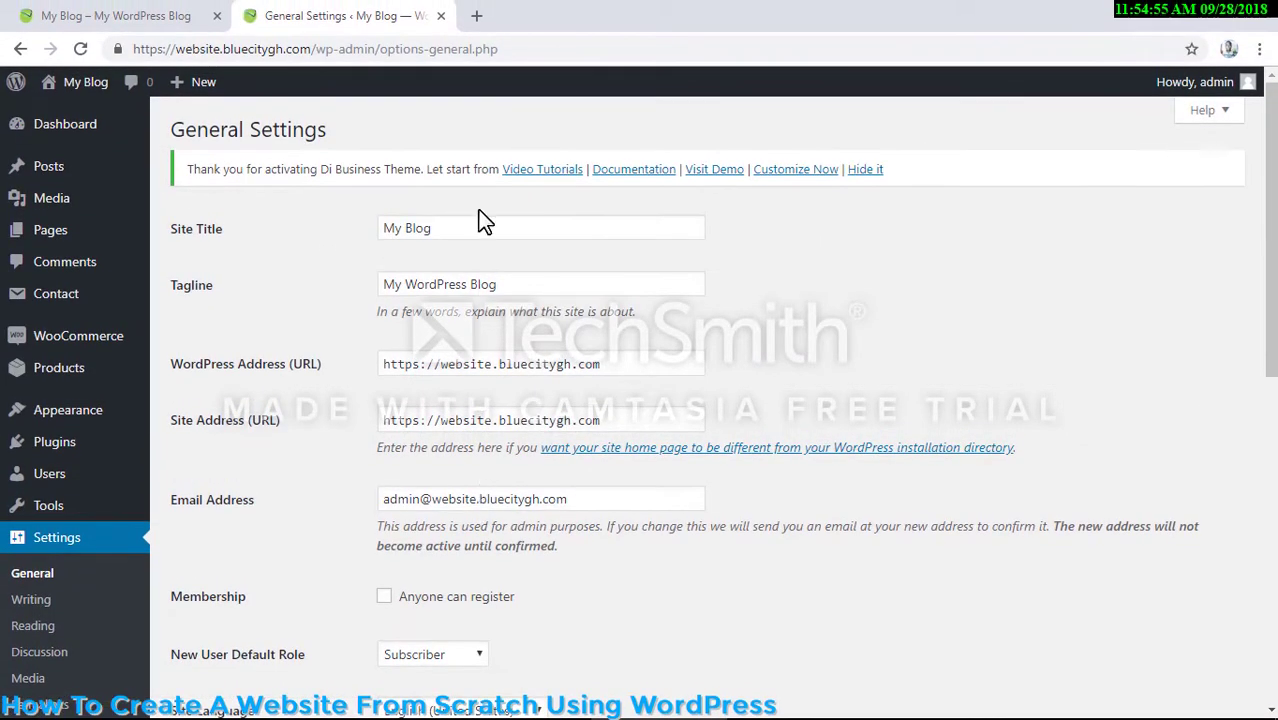
click(478, 228)
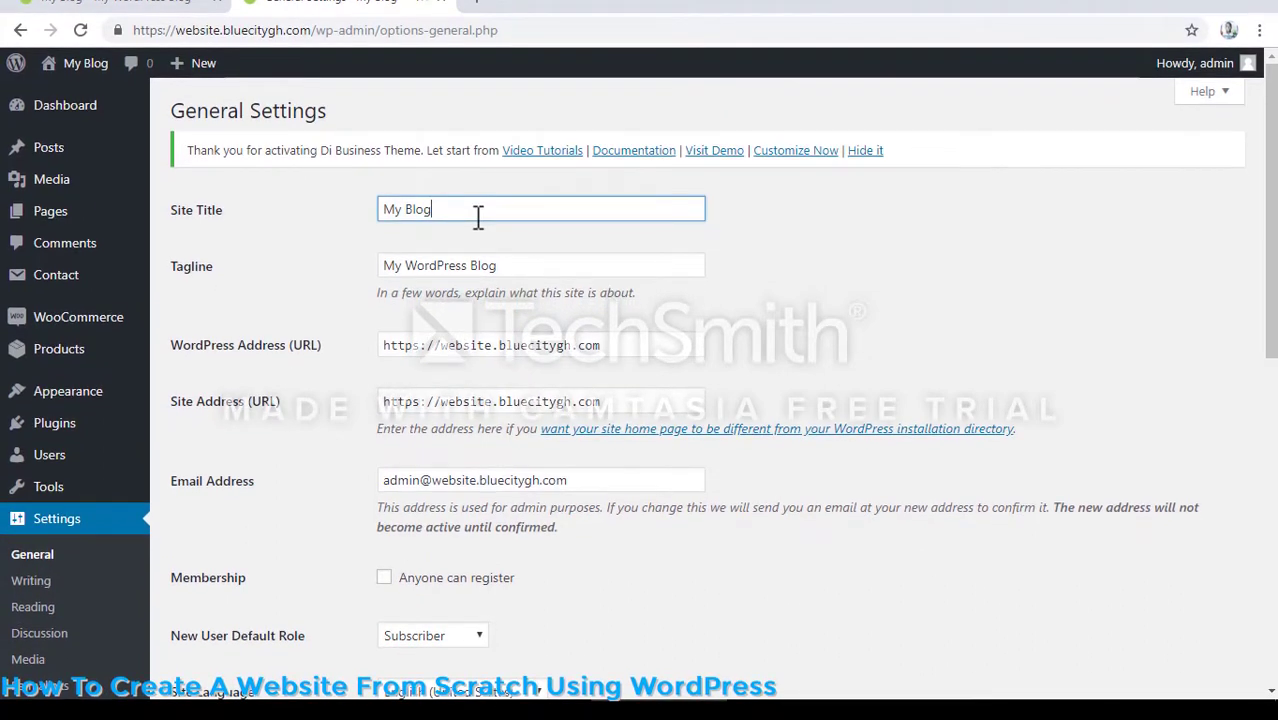
key(BackSpace)
key(BackSpace)
key(BackSpace)
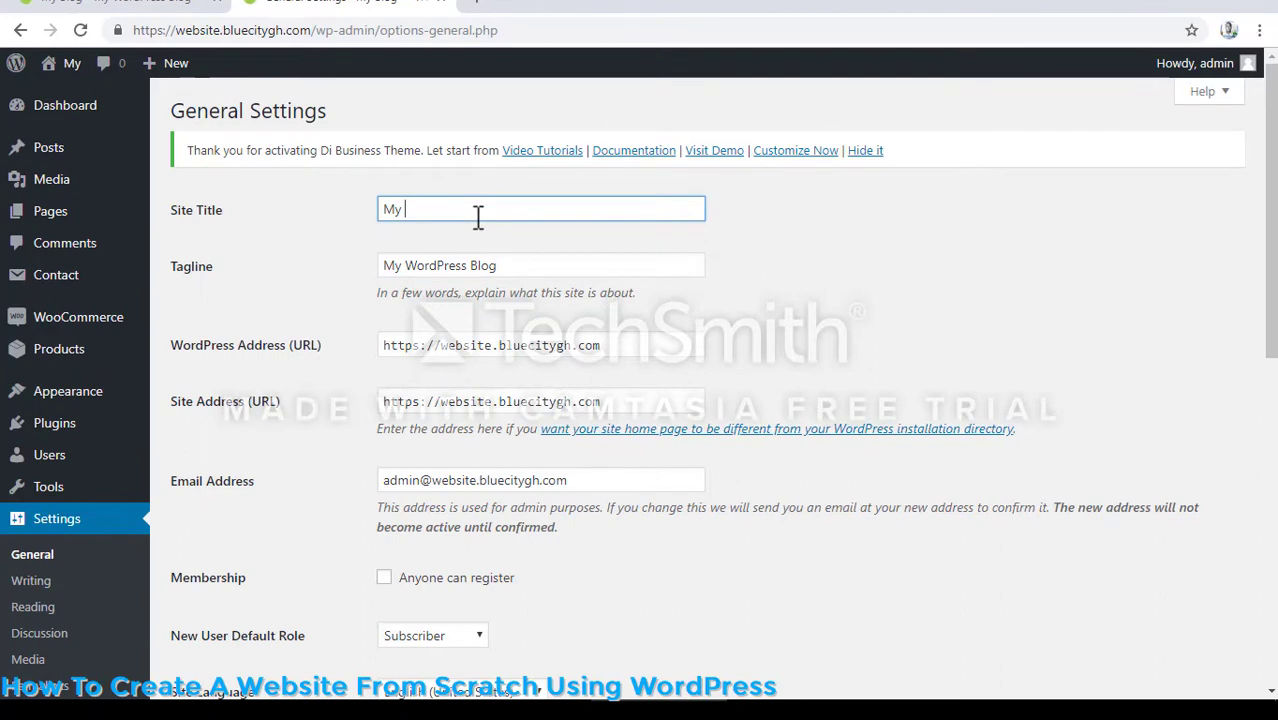
key(BackSpace)
key(BackSpace)
key(BackSpace)
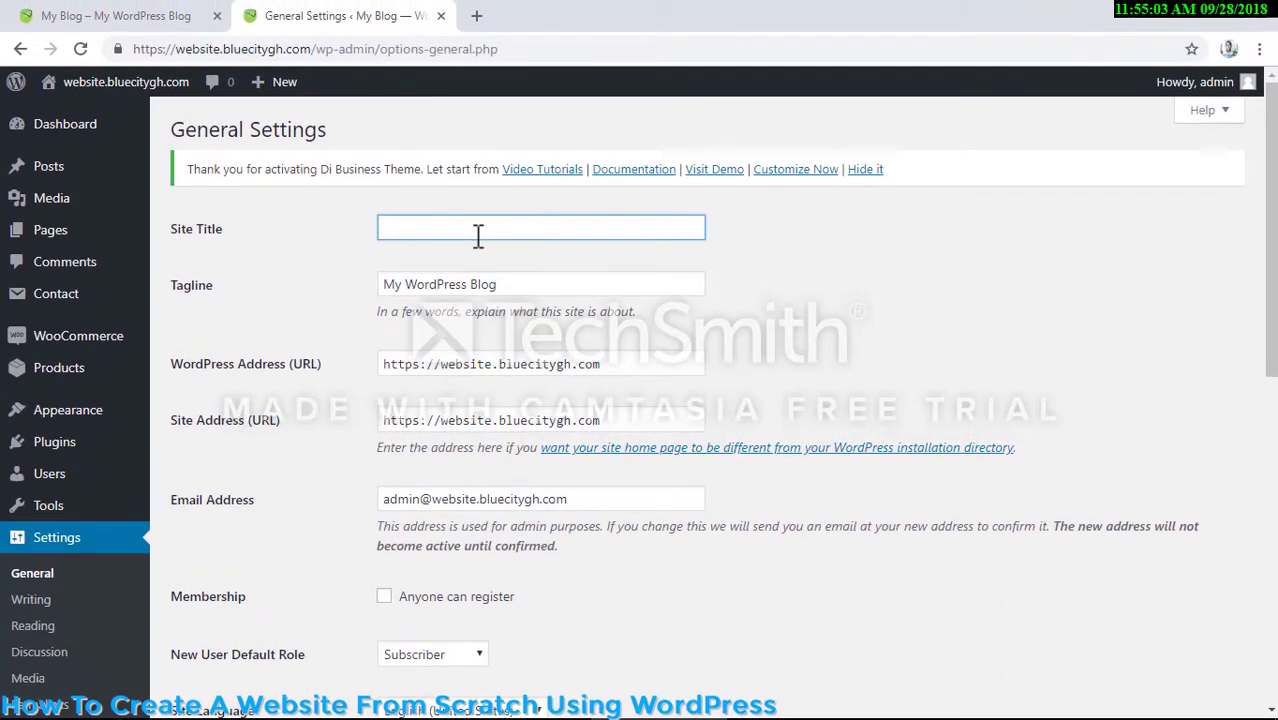
text(We)
text(b)
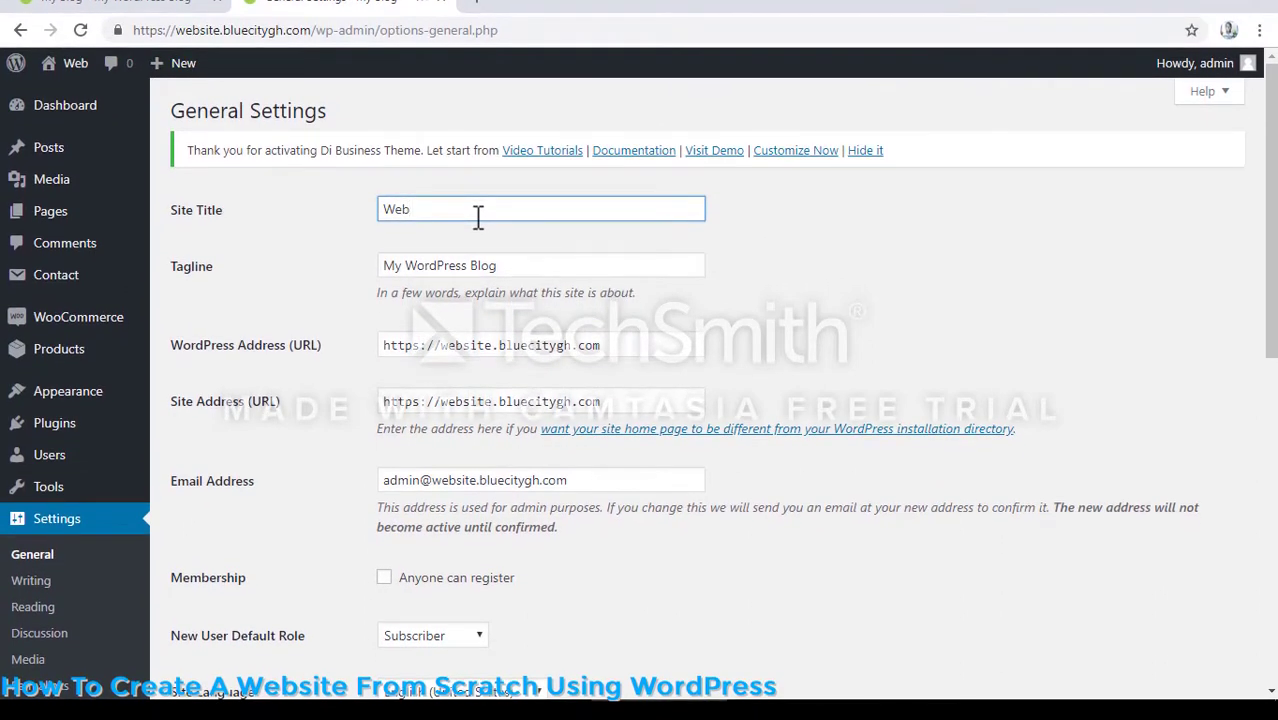
text(site)
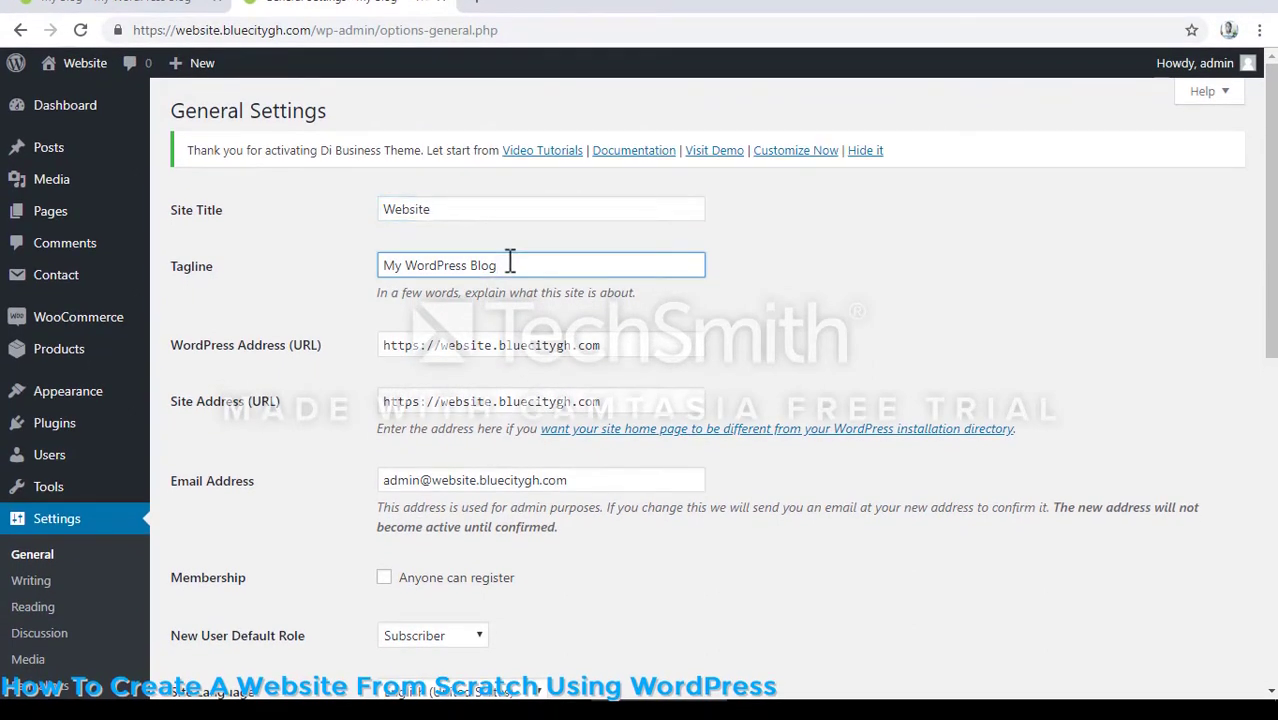
- Clear the site's tagline and save the General Settings
key(BackSpace)
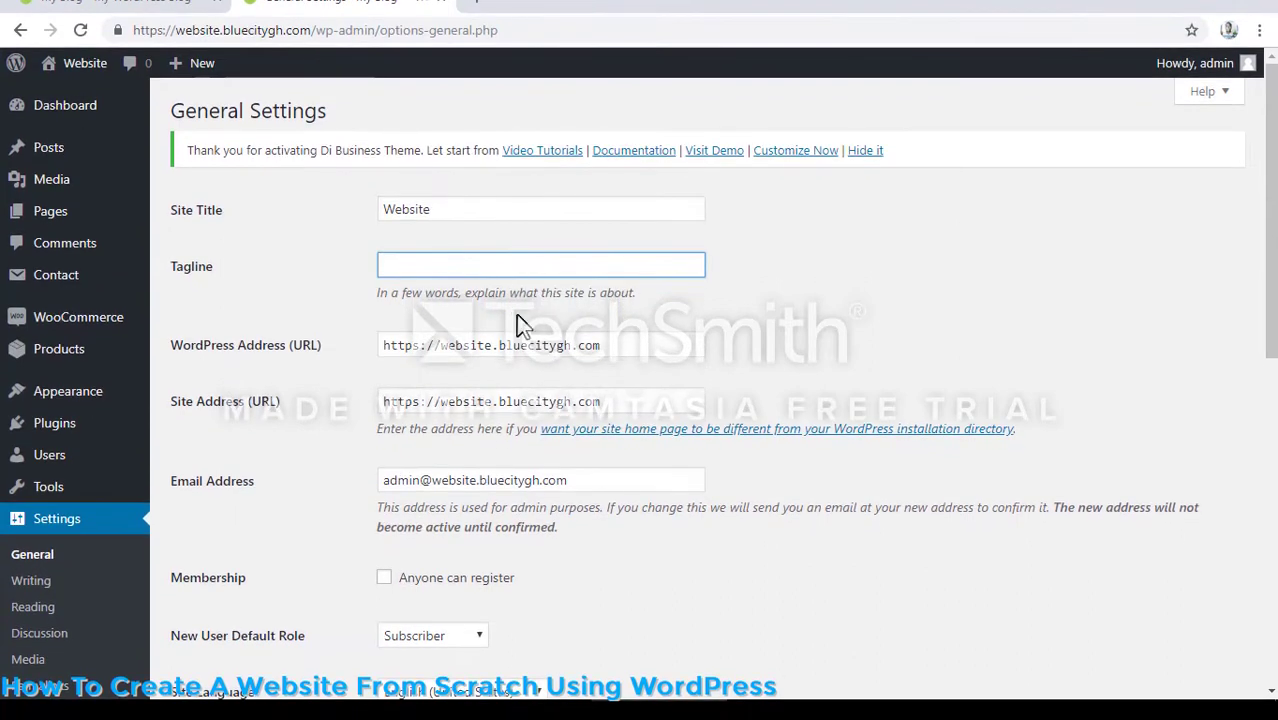
scroll(520, 325, down, 1)
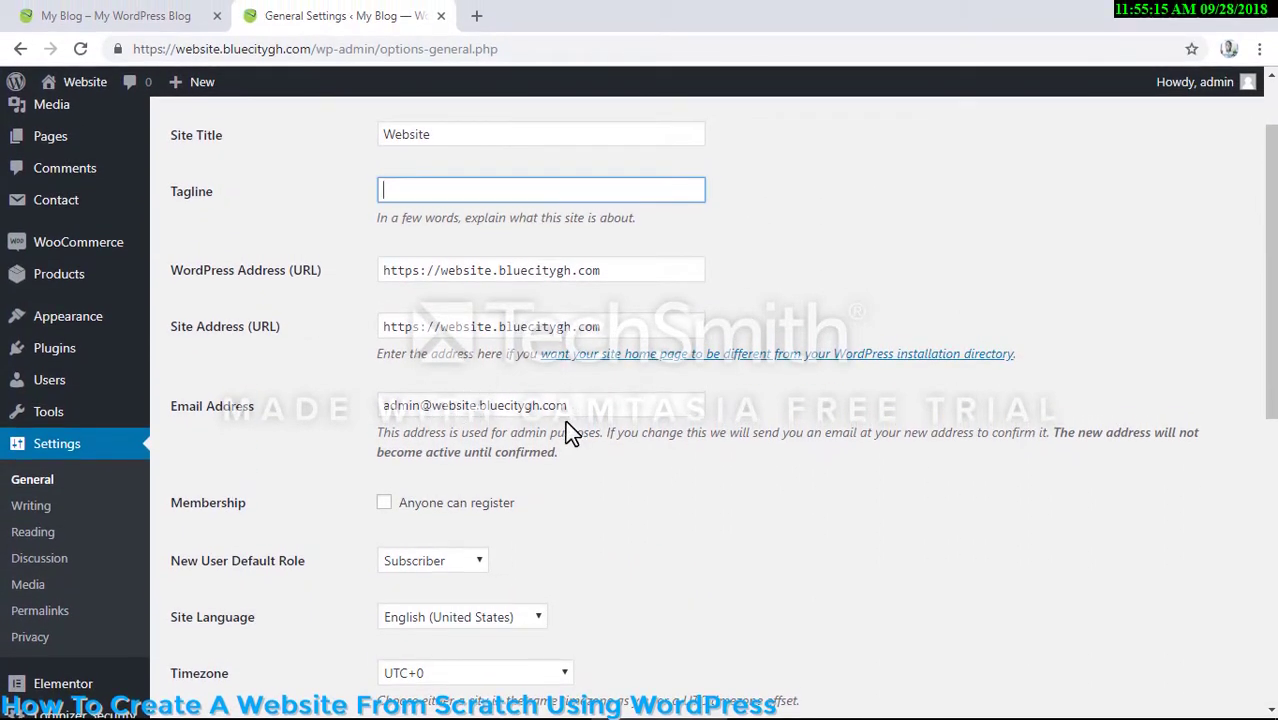
scroll(490, 410, down, 3)
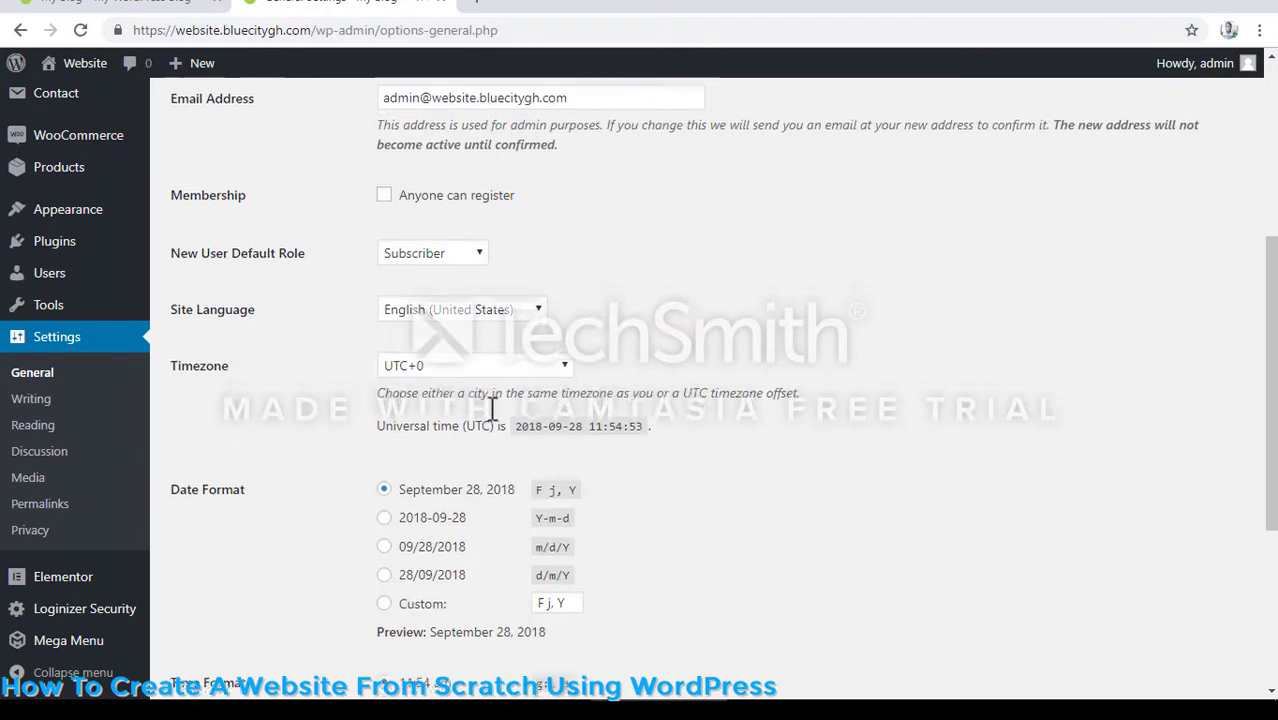
scroll(492, 408, down, 3)
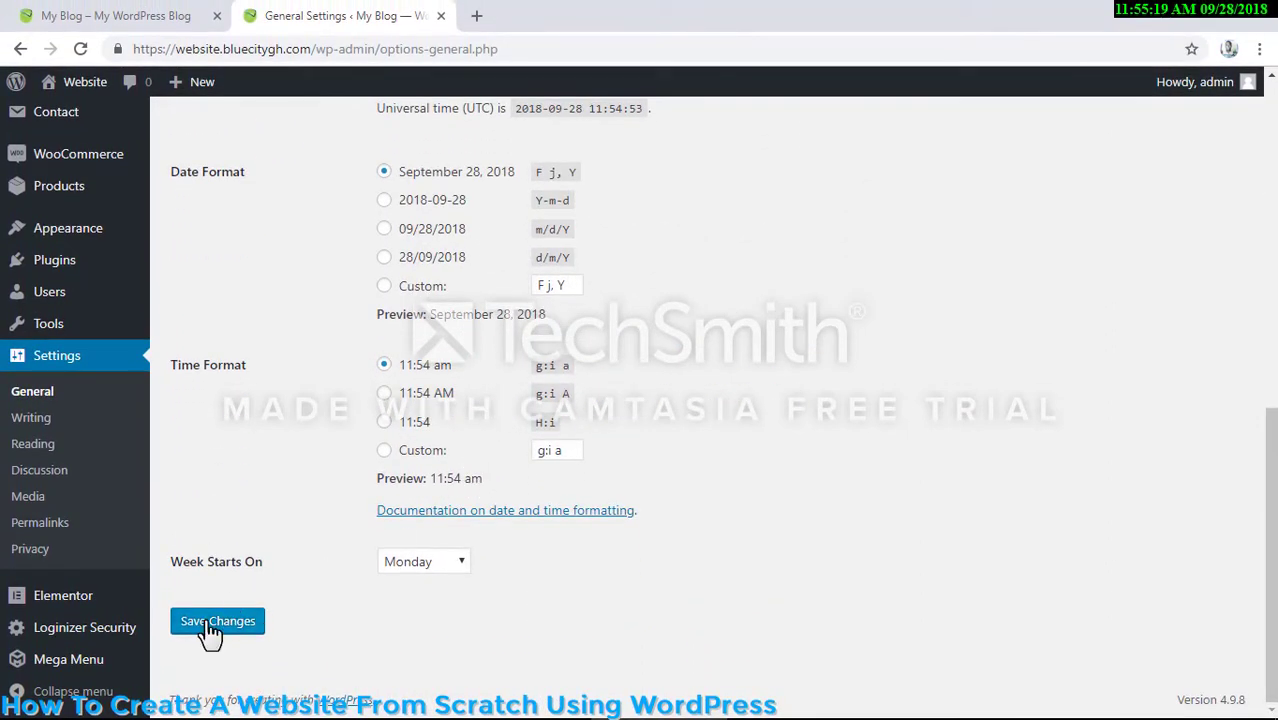
click(212, 622)
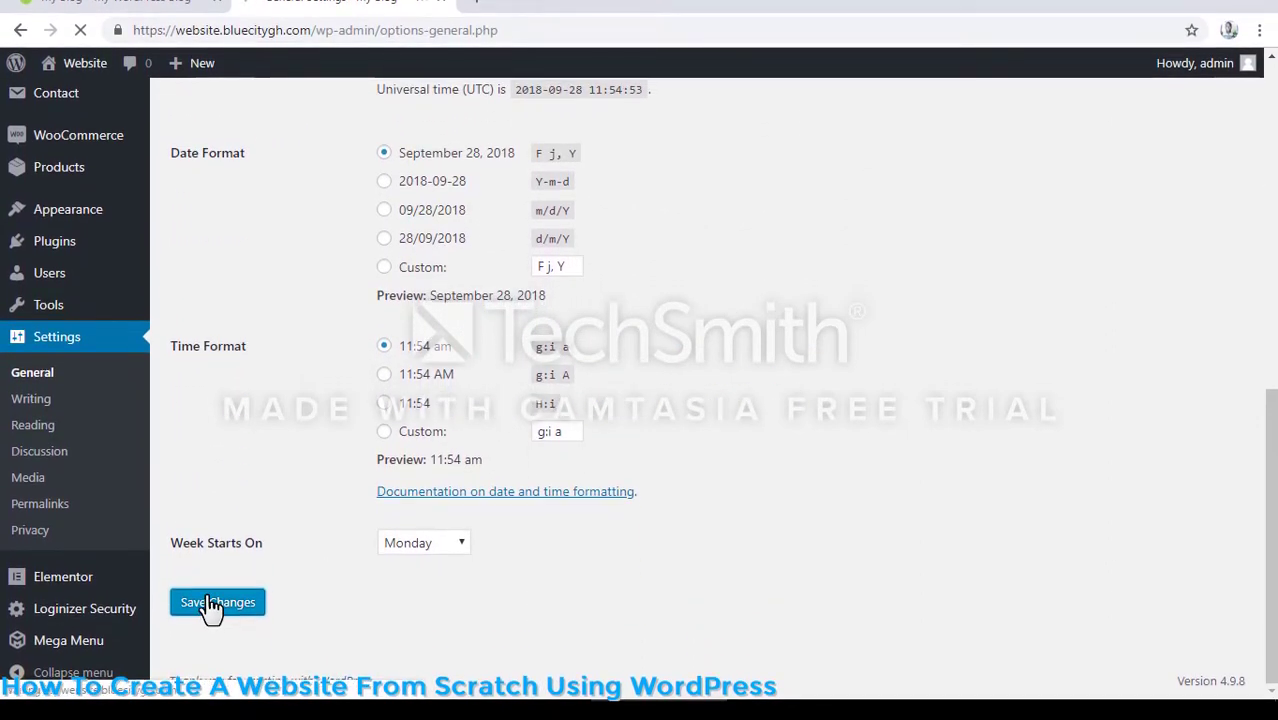
- In the Reading Settings, set the static homepage to the Study page and save the change
scroll(83, 563, down, 3)
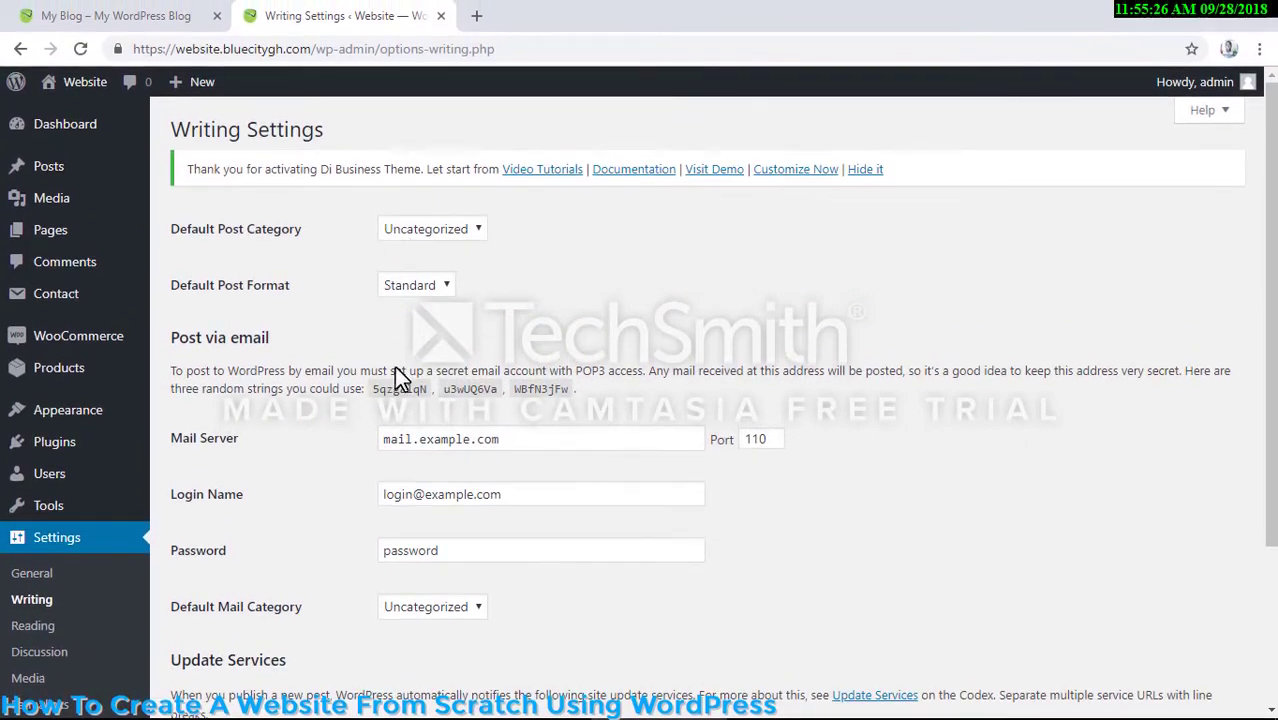
scroll(400, 400, down, 4)
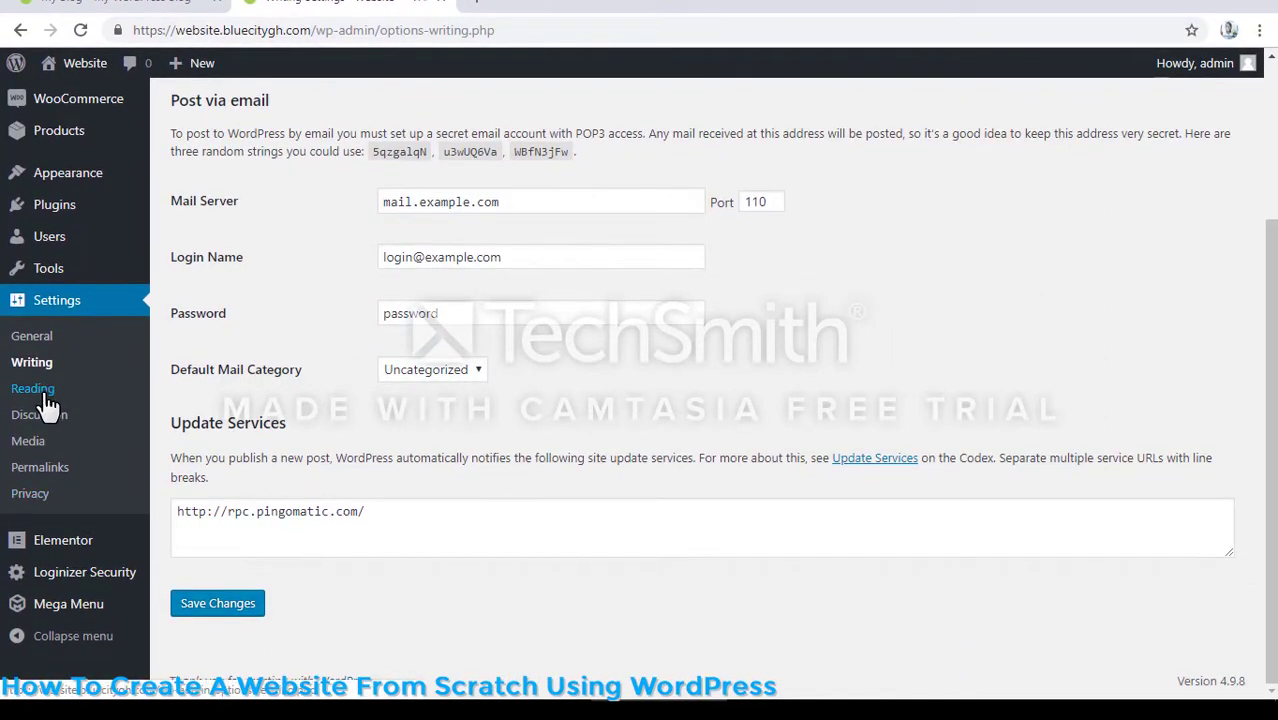
click(44, 395)
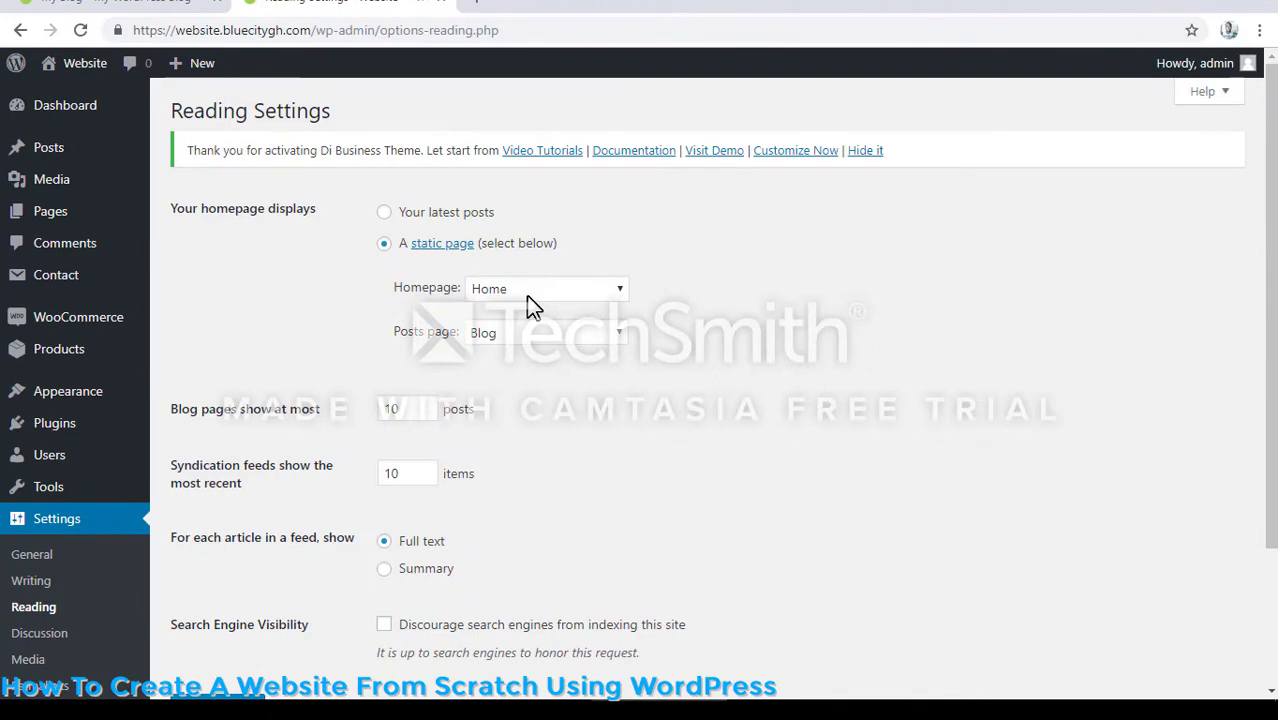
click(531, 290)
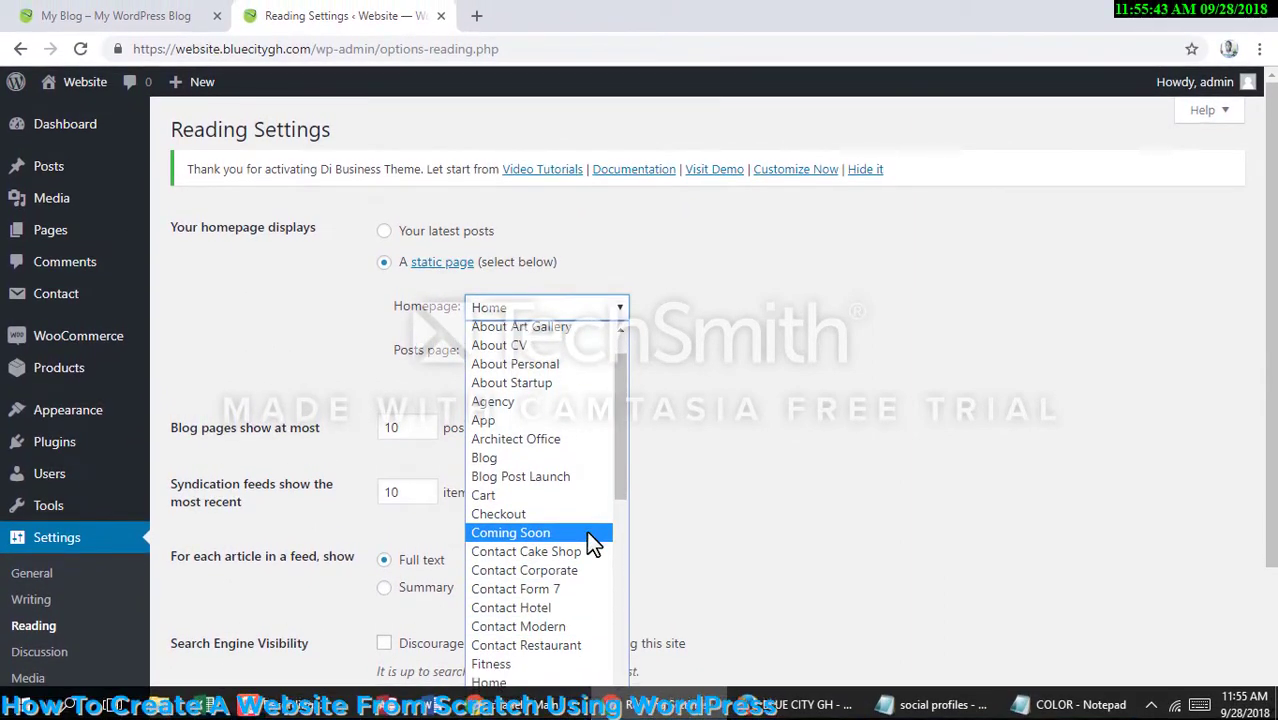
scroll(591, 543, down, 3)
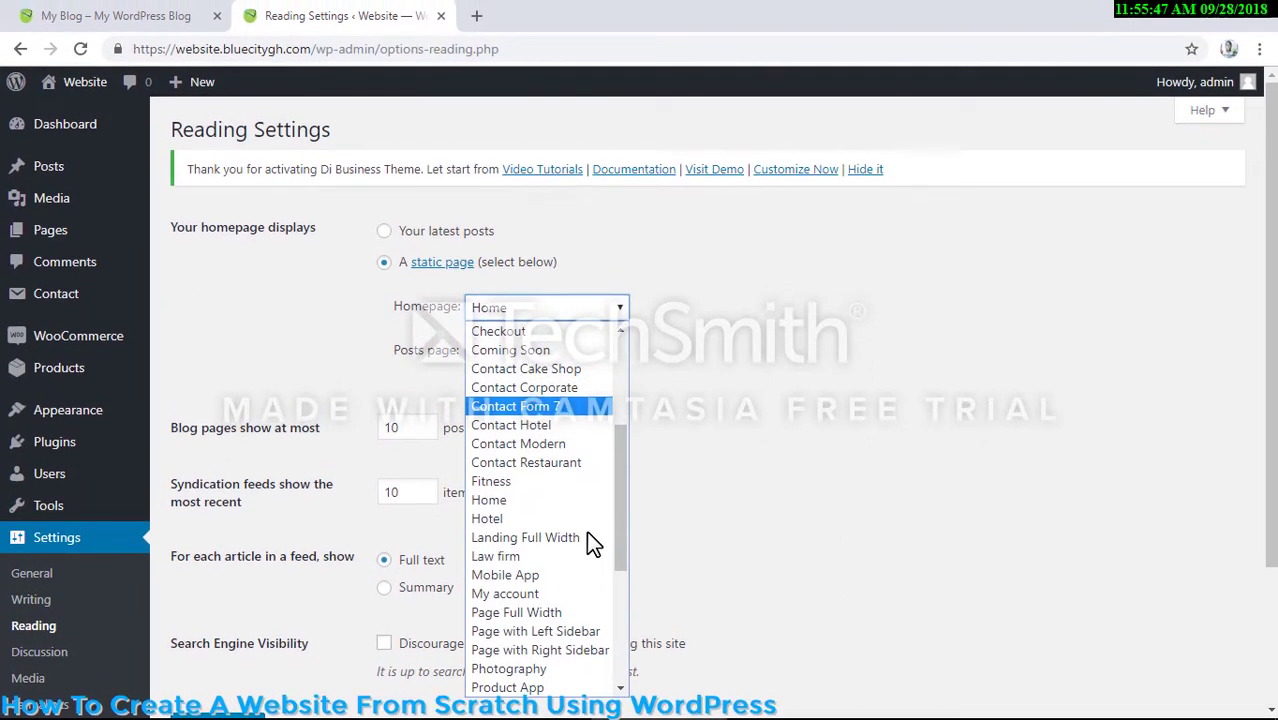
scroll(586, 518, down, 5)
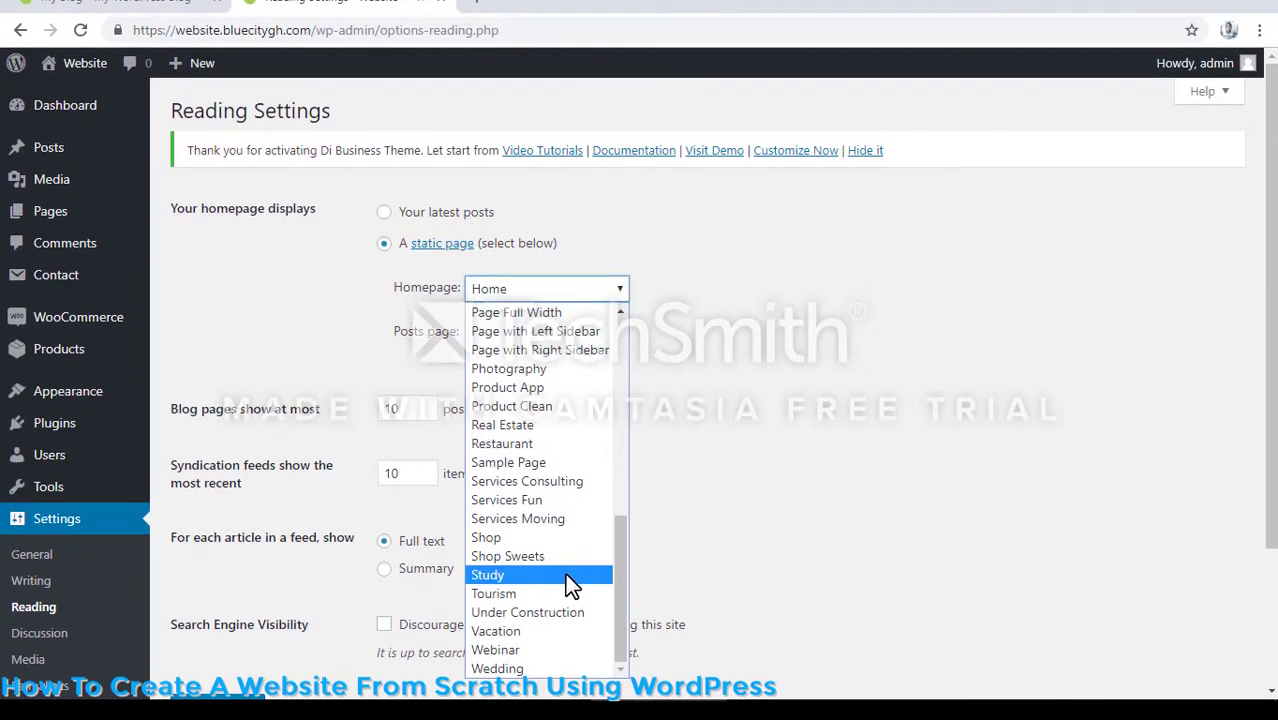
click(566, 577)
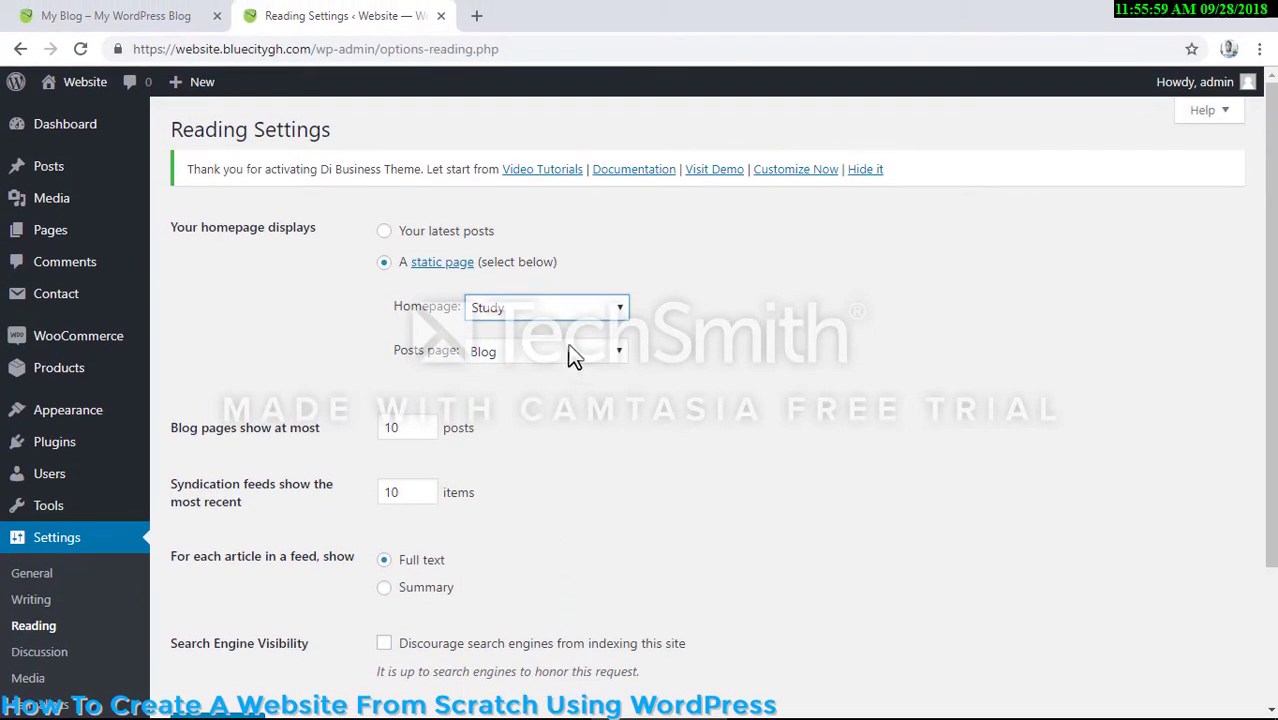
scroll(408, 485, down, 3)
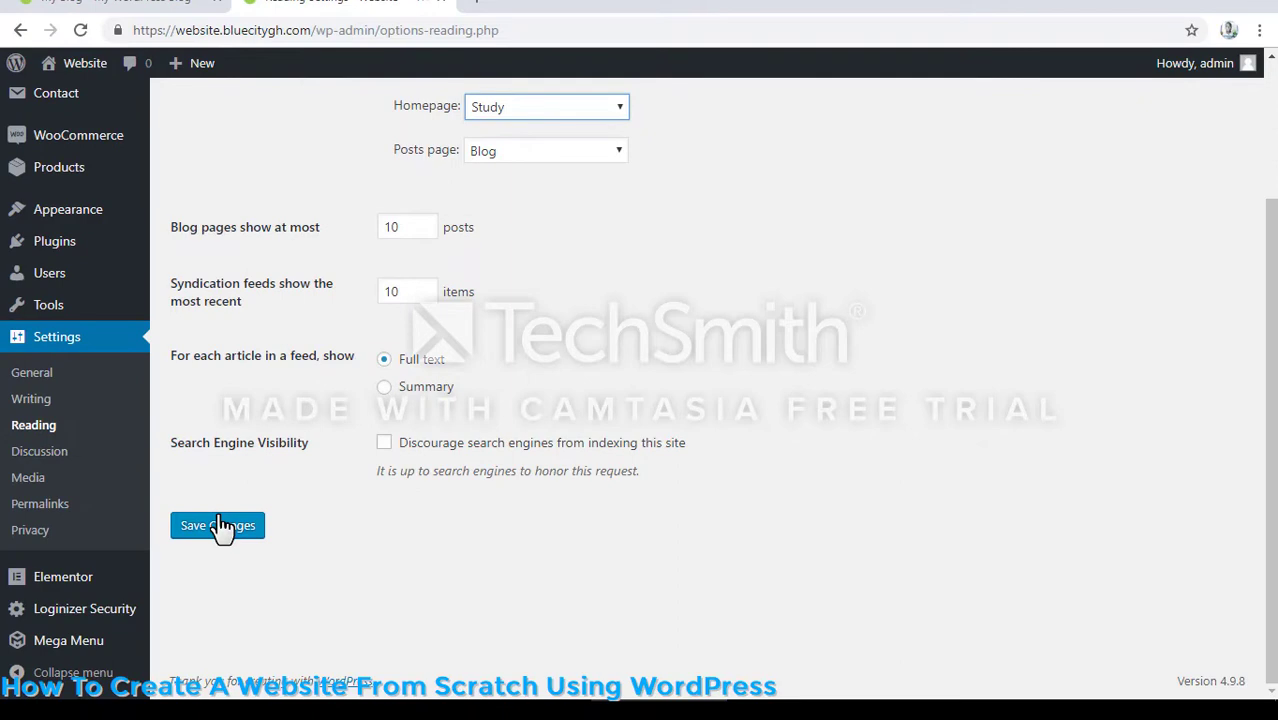
click(220, 527)
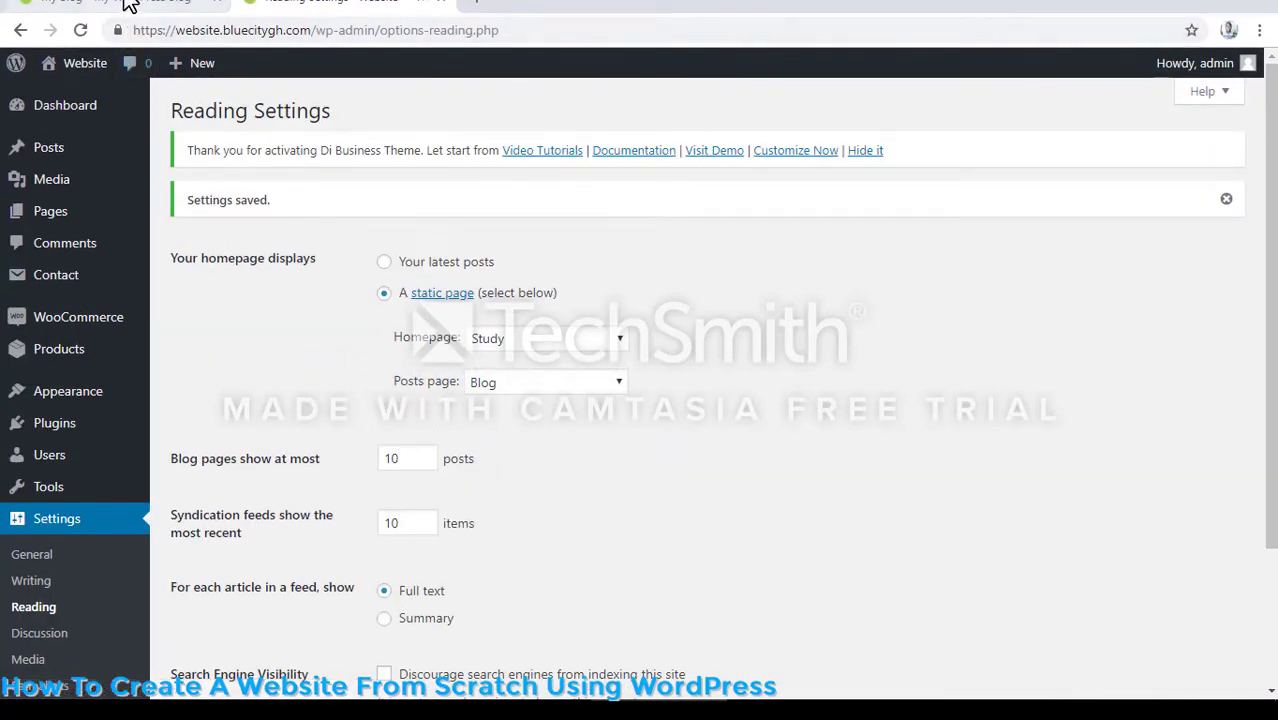
- Reload the site's front page and look through the Study template's sections
click(130, 5)
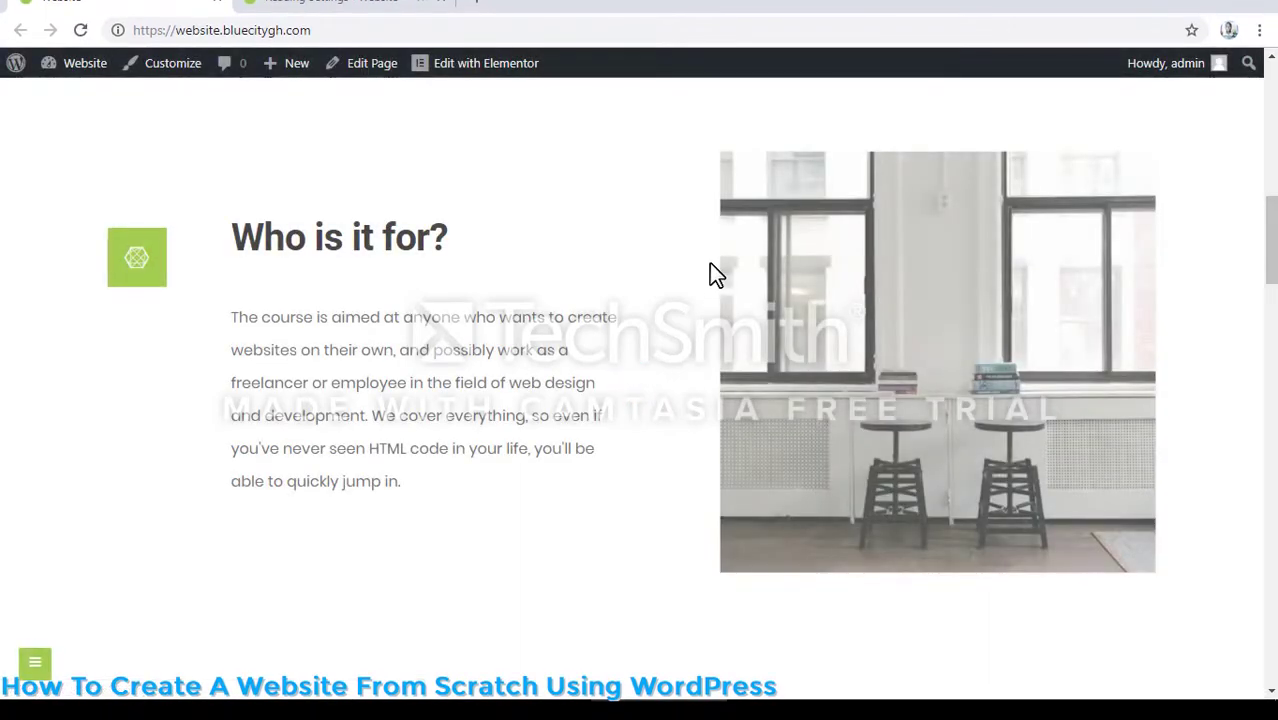
scroll(709, 263, up, 10)
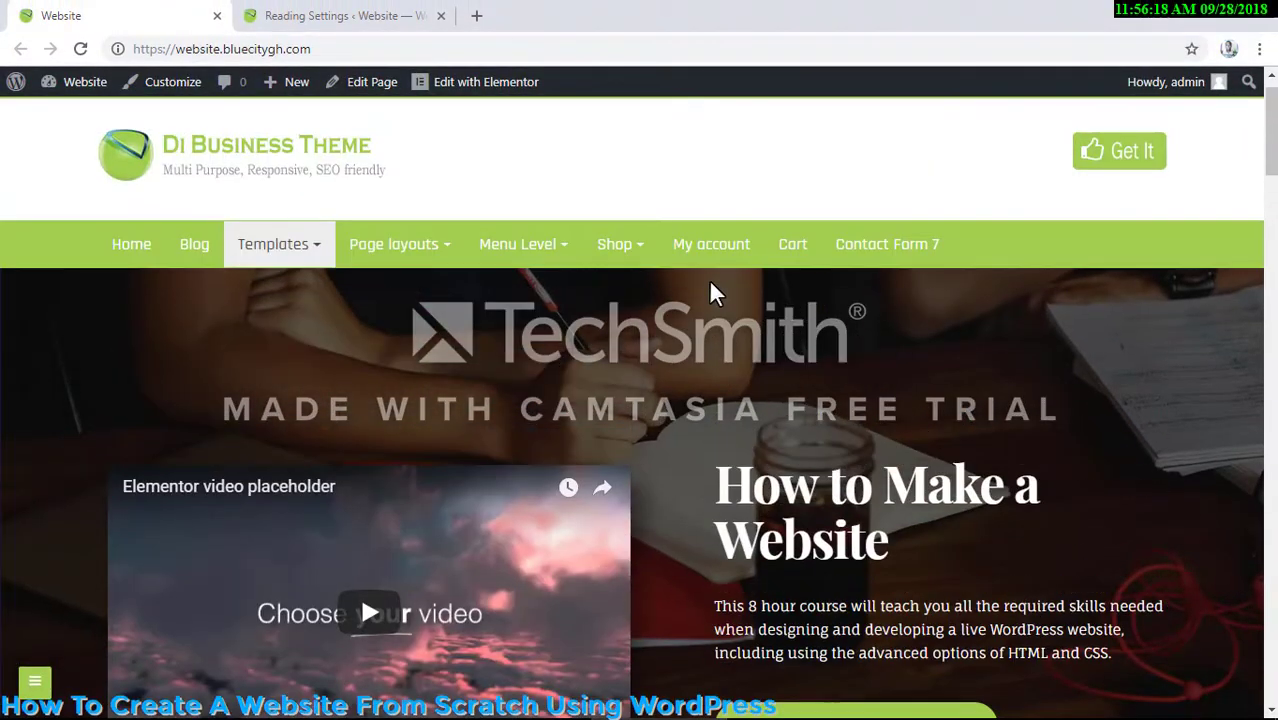
scroll(708, 279, down, 10)
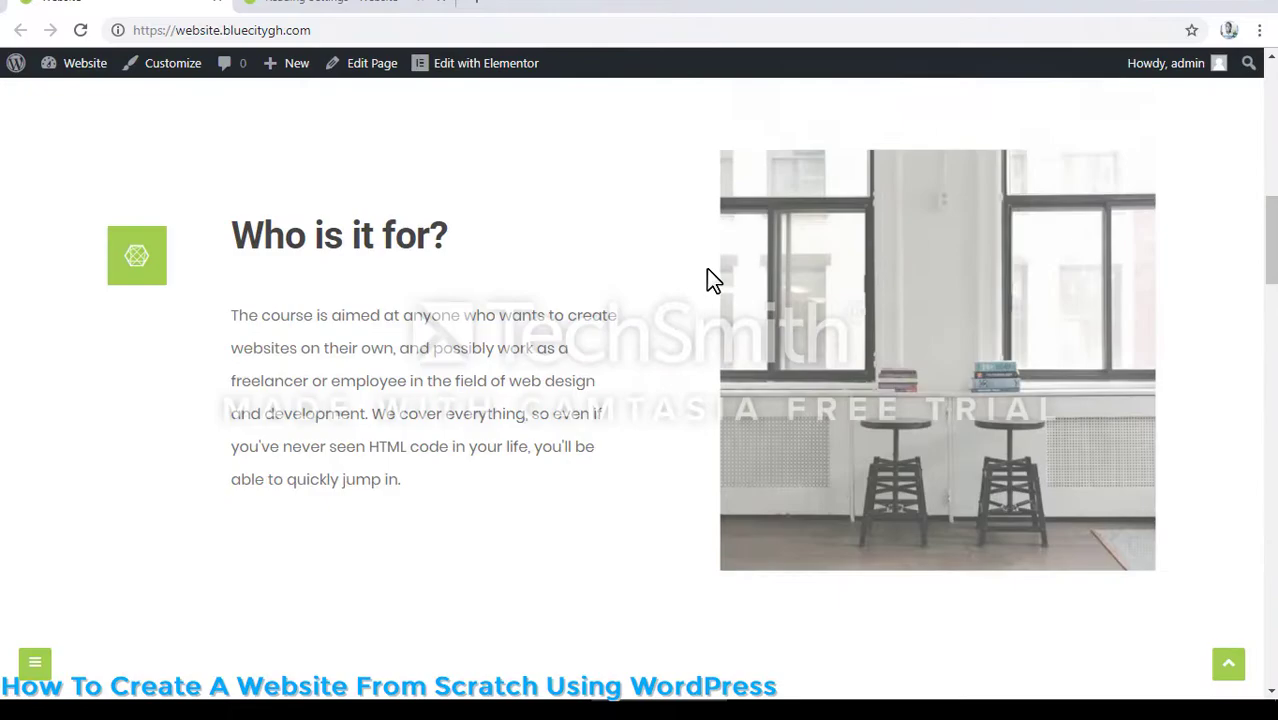
scroll(706, 268, down, 10)
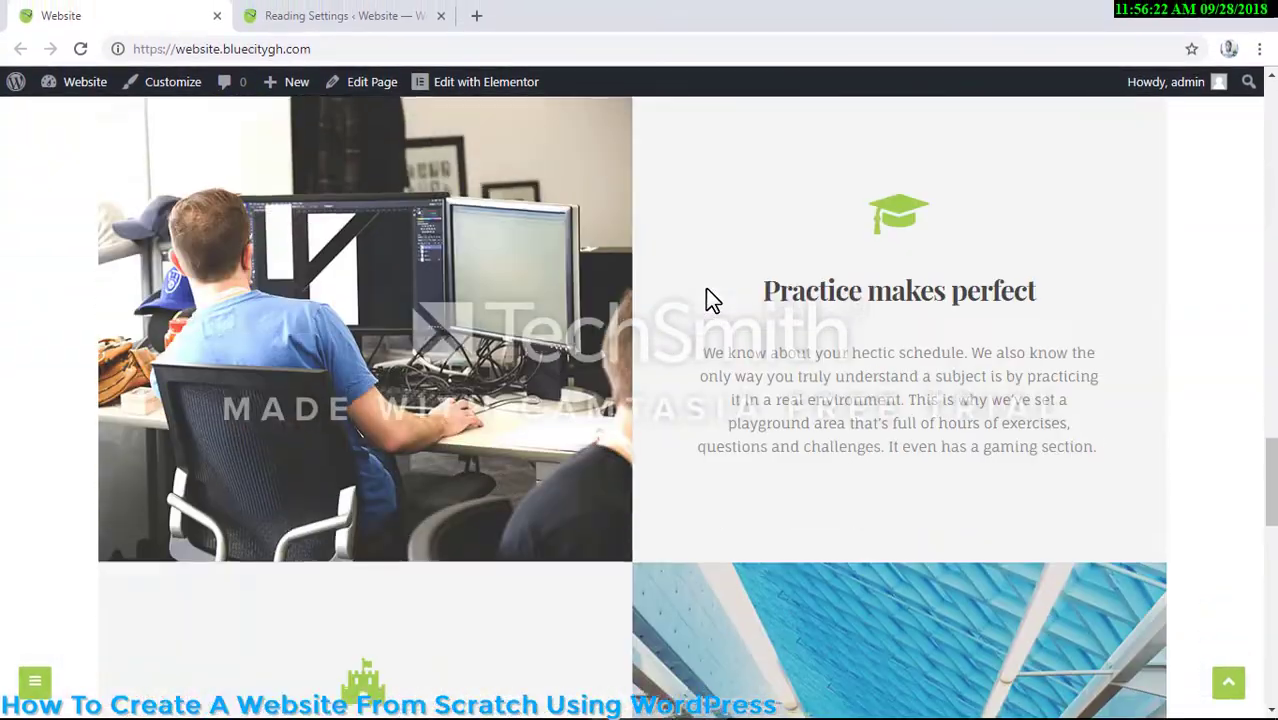
scroll(705, 288, down, 15)
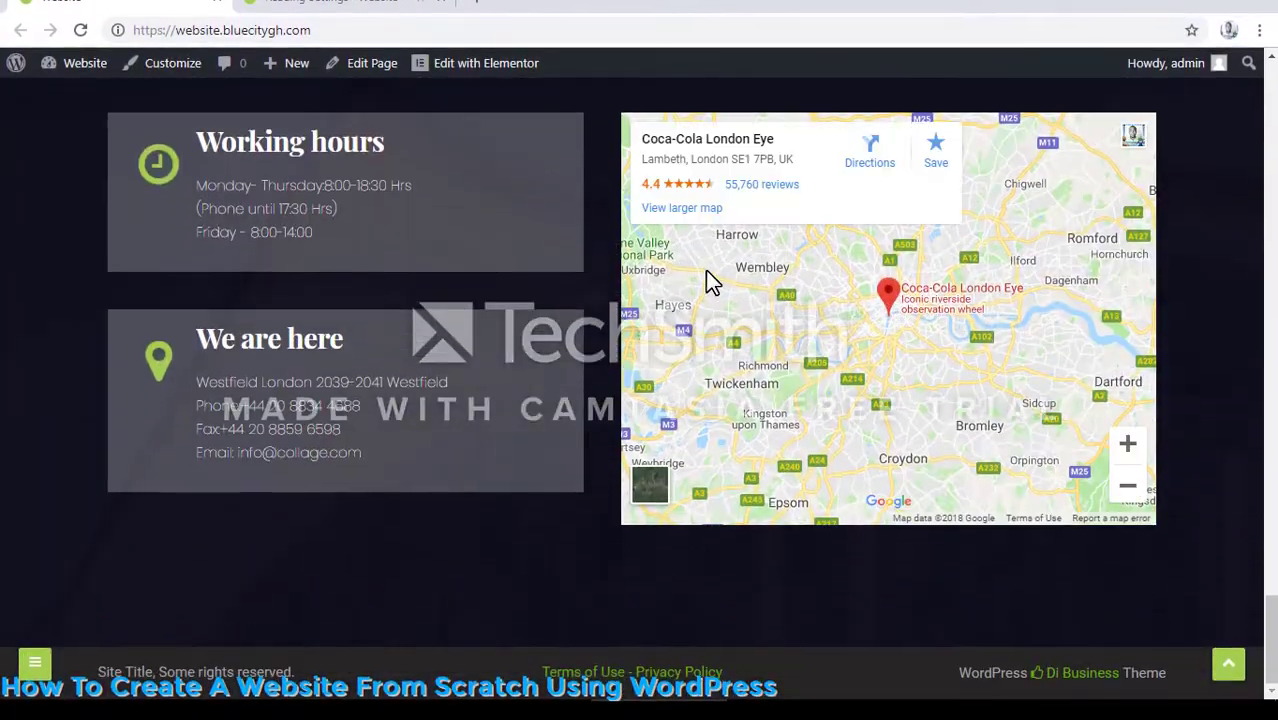
scroll(705, 270, up, 20)
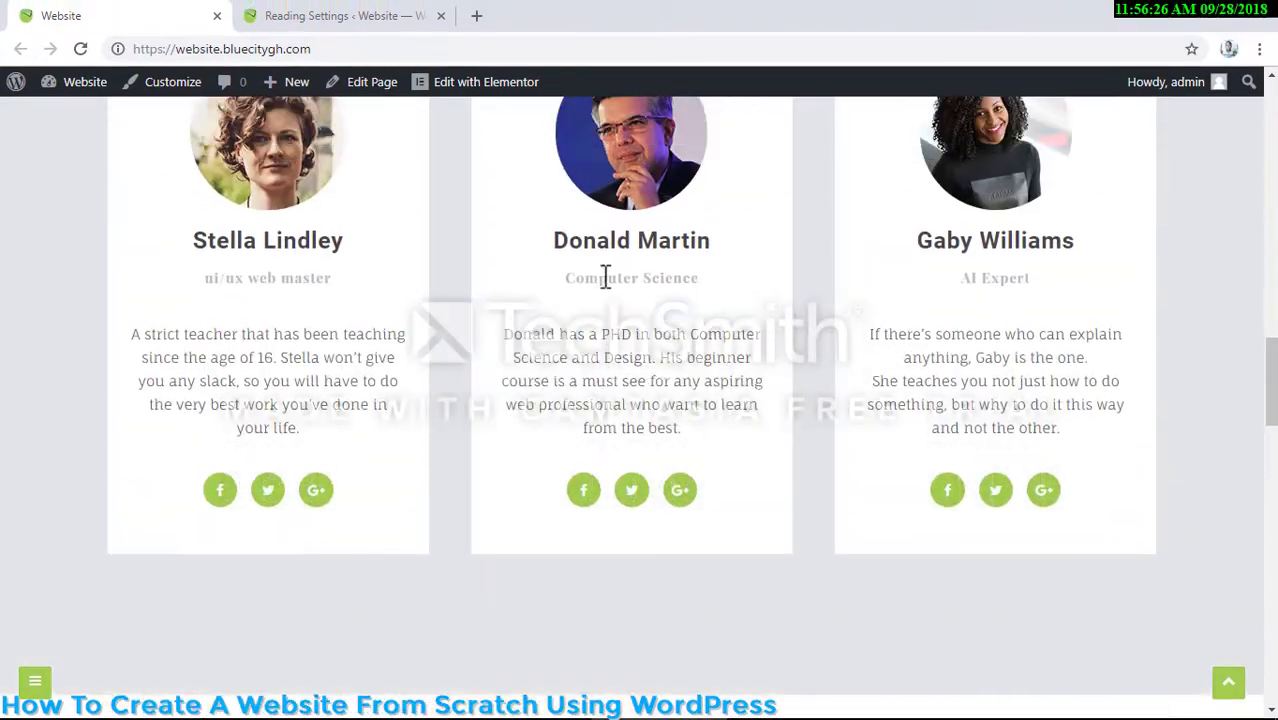
scroll(603, 279, up, 15)
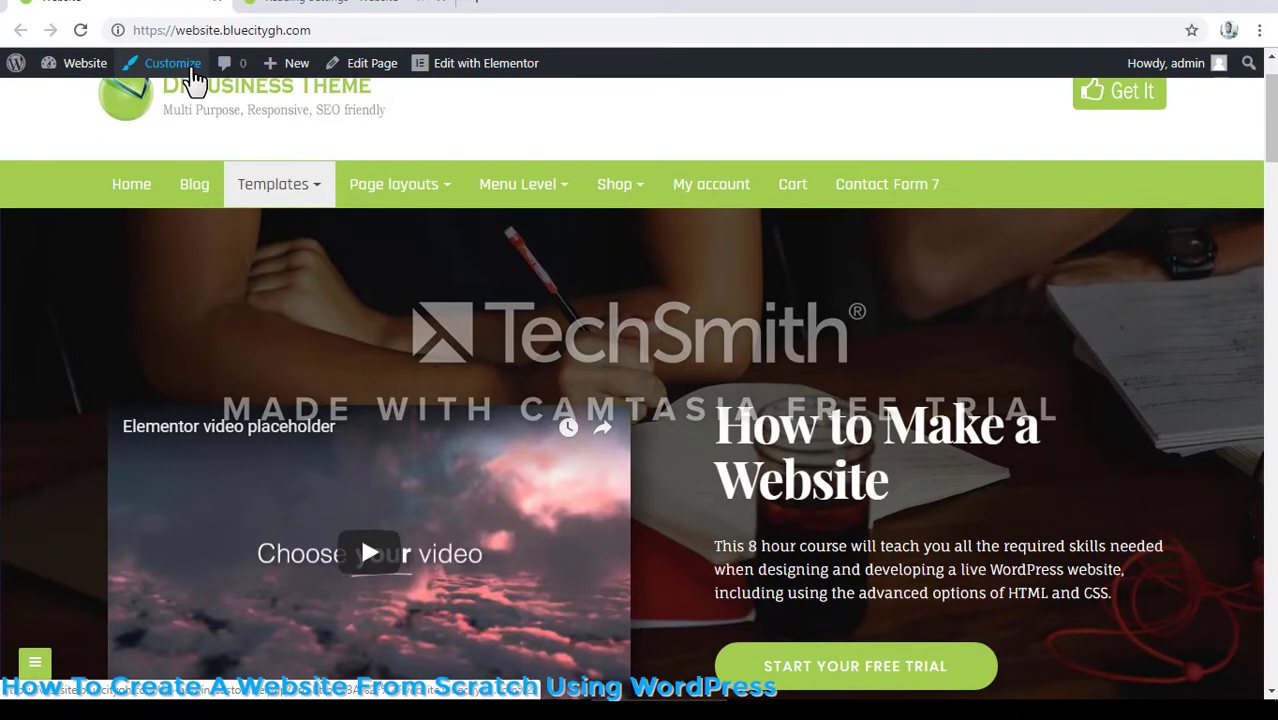
- Go back to the WordPress dashboard and open the list of all pages
click(331, 3)
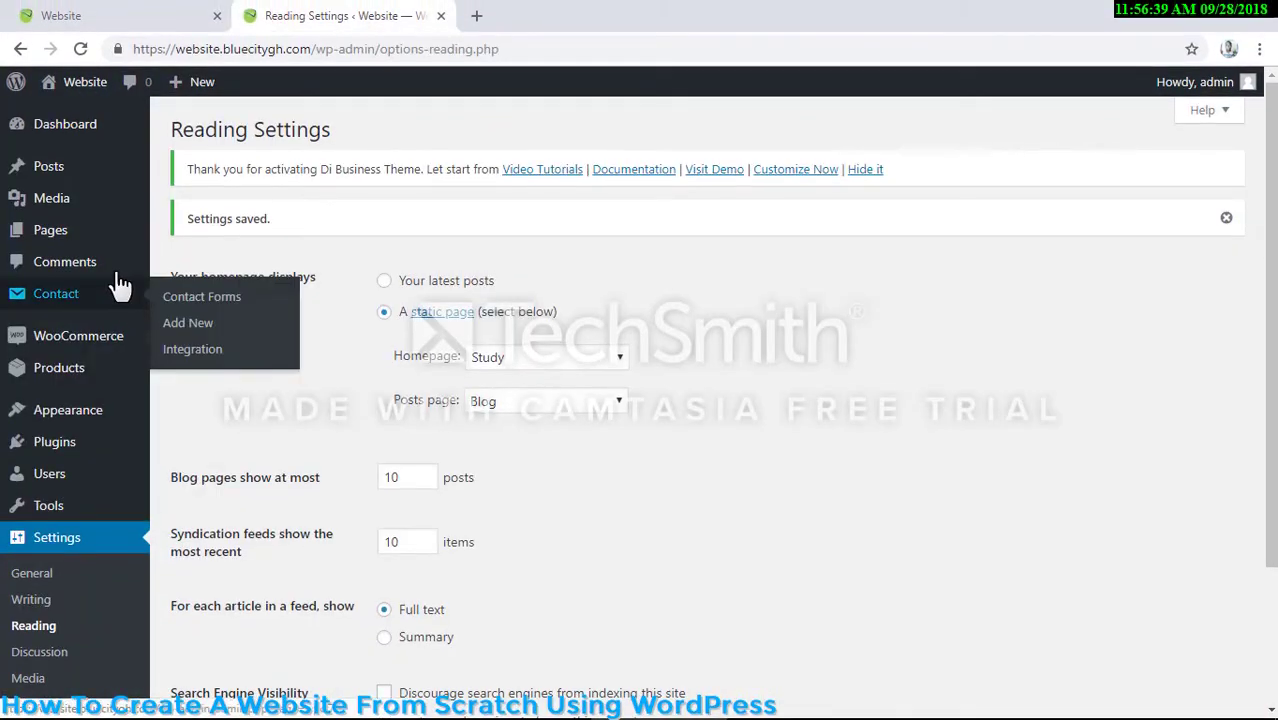
mouse_move(100, 234)
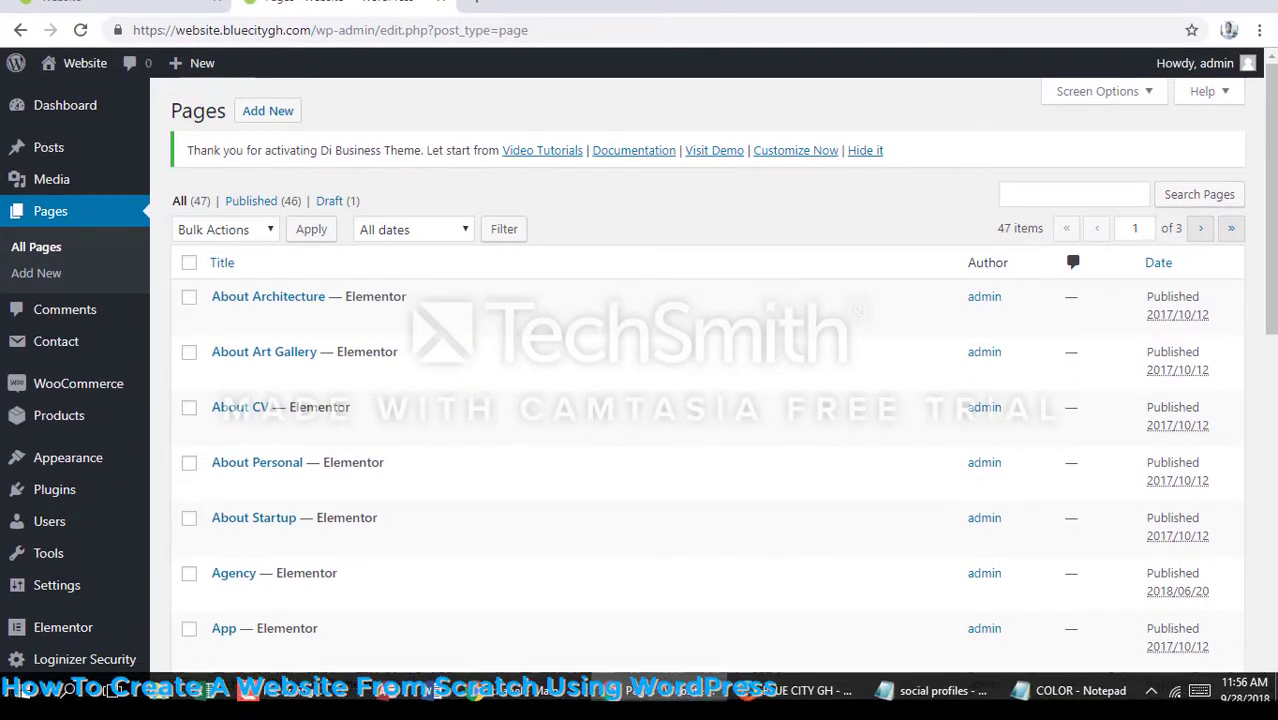
click(290, 690)
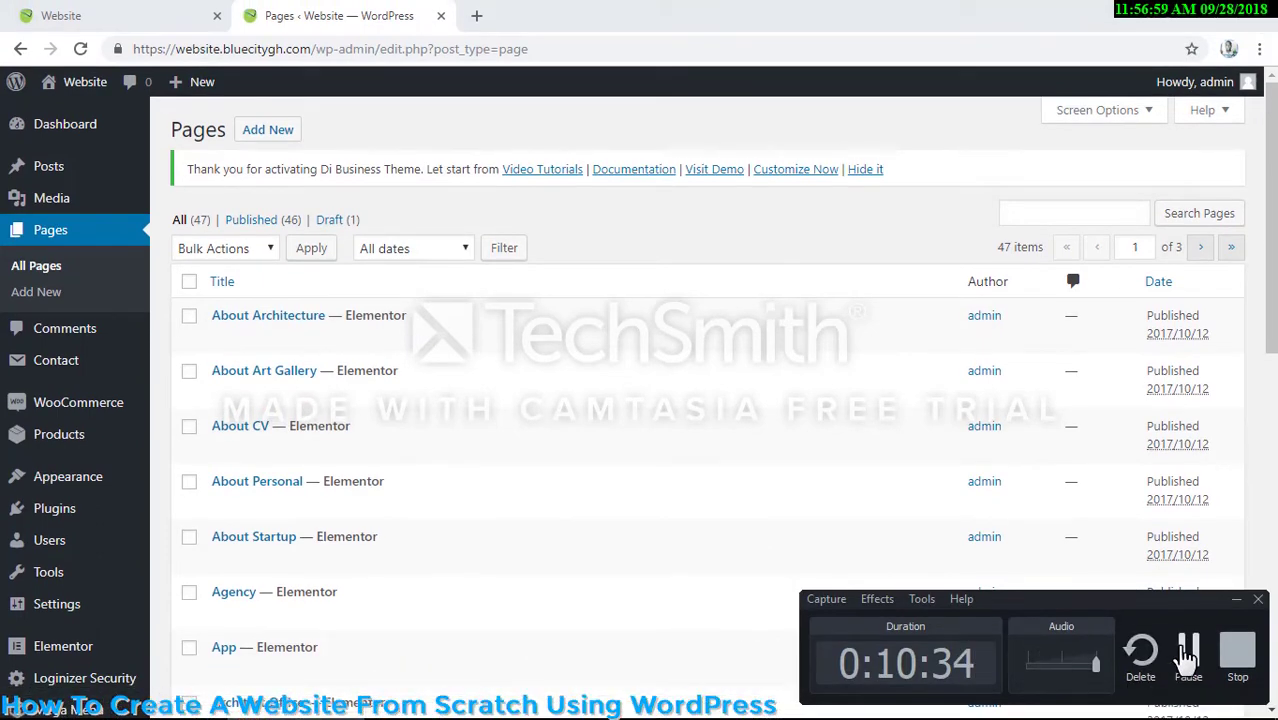
click(1188, 655)
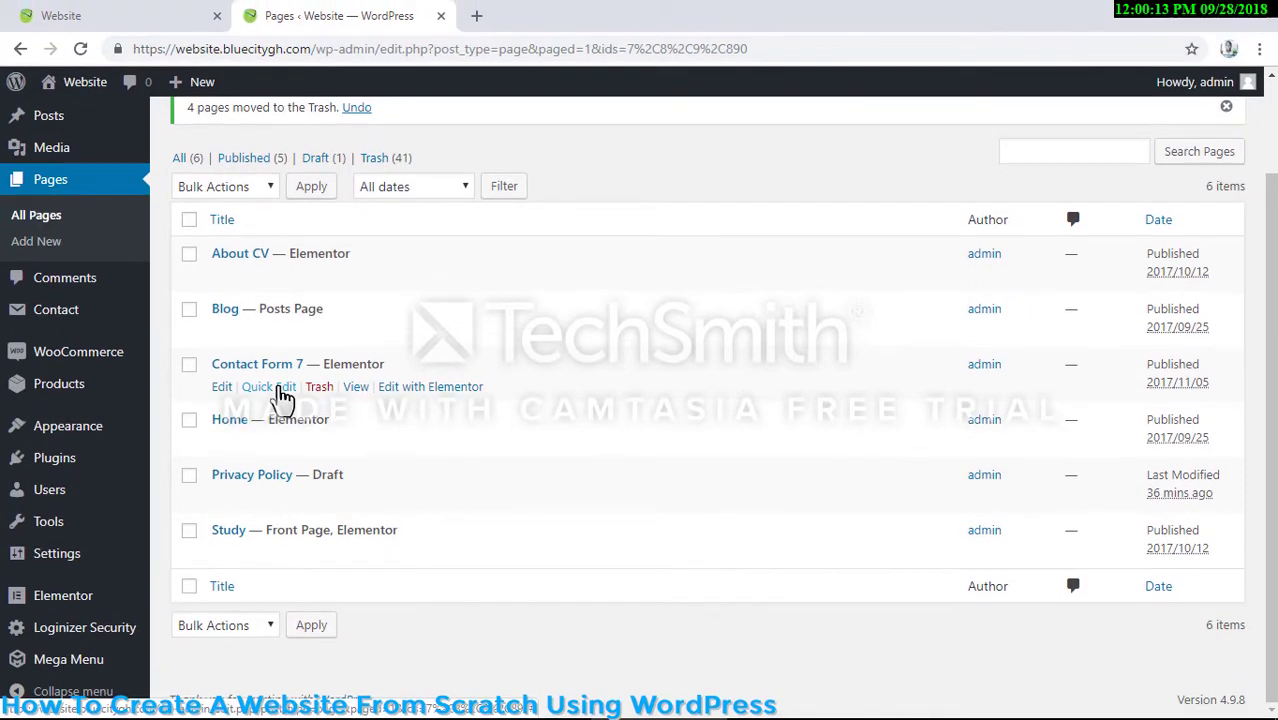
- Quick-edit the Contact Form 7 page and change its title to Contact Us
click(282, 370)
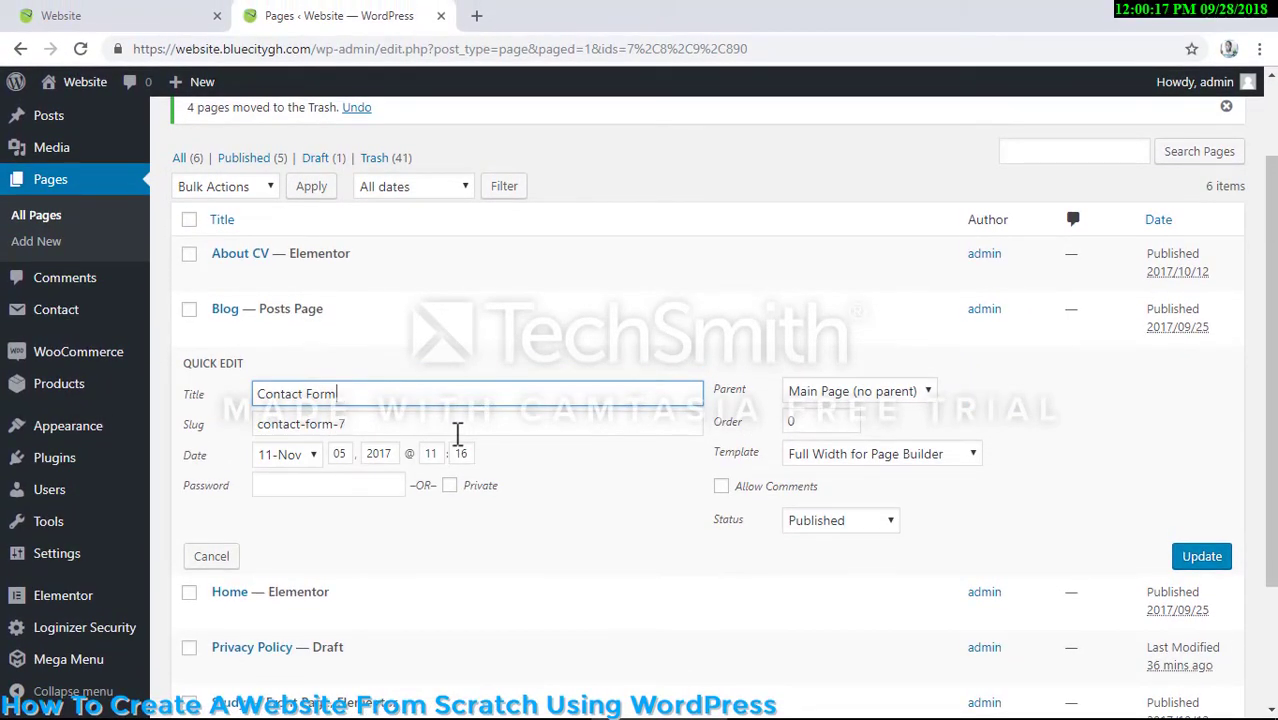
key(BackSpace)
key(BackSpace)
key(BackSpace)
key(BackSpace)
key(BackSpace)
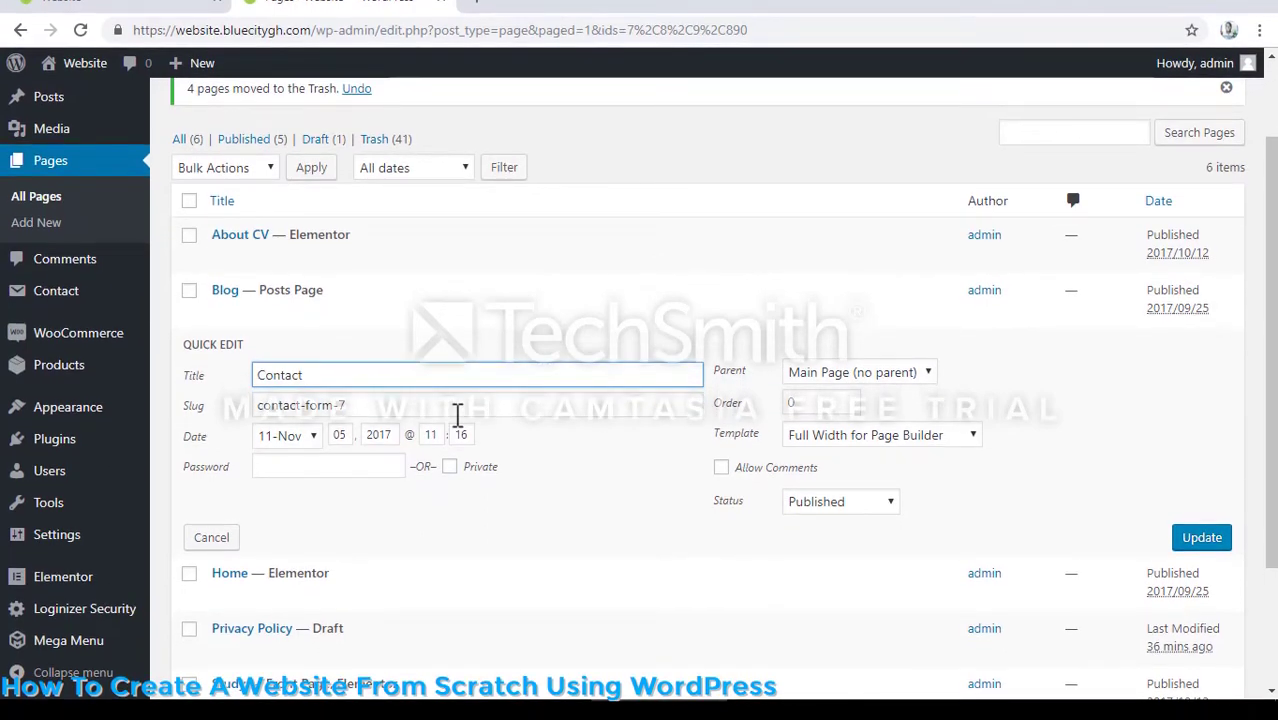
text(Us)
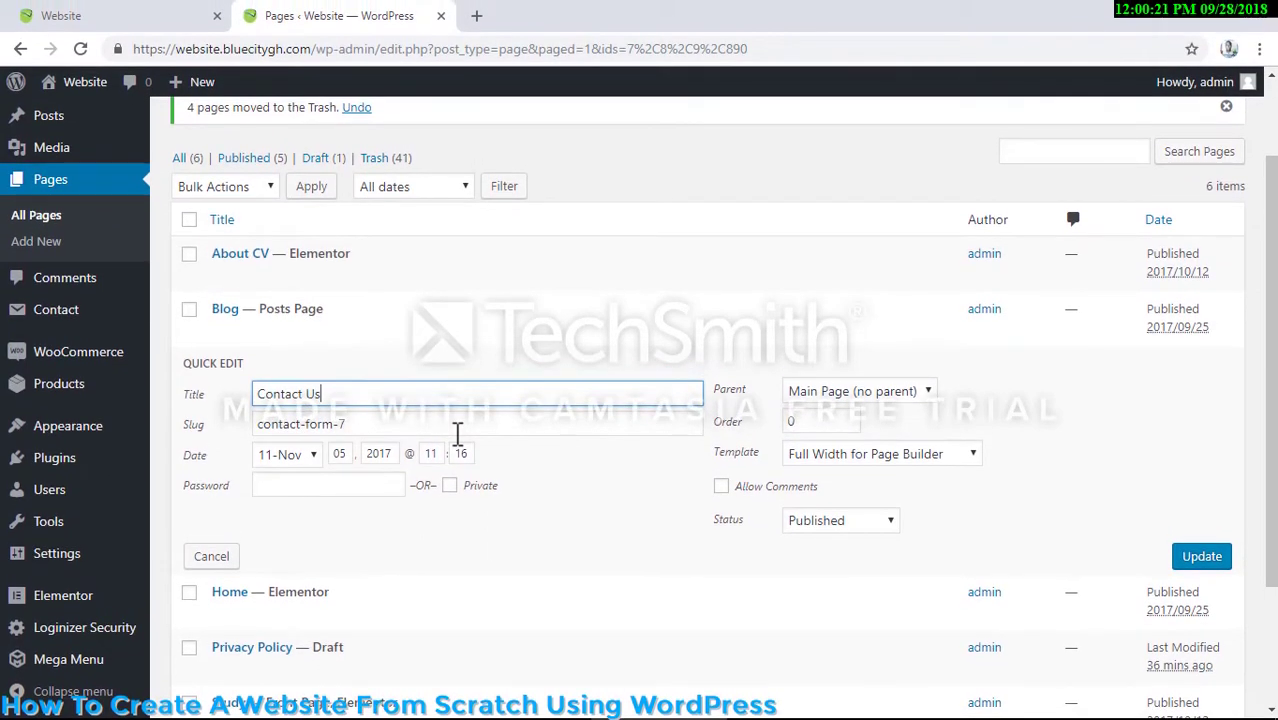
- Change the slug of the Contact Us page to contact-us and update the page
click(457, 430)
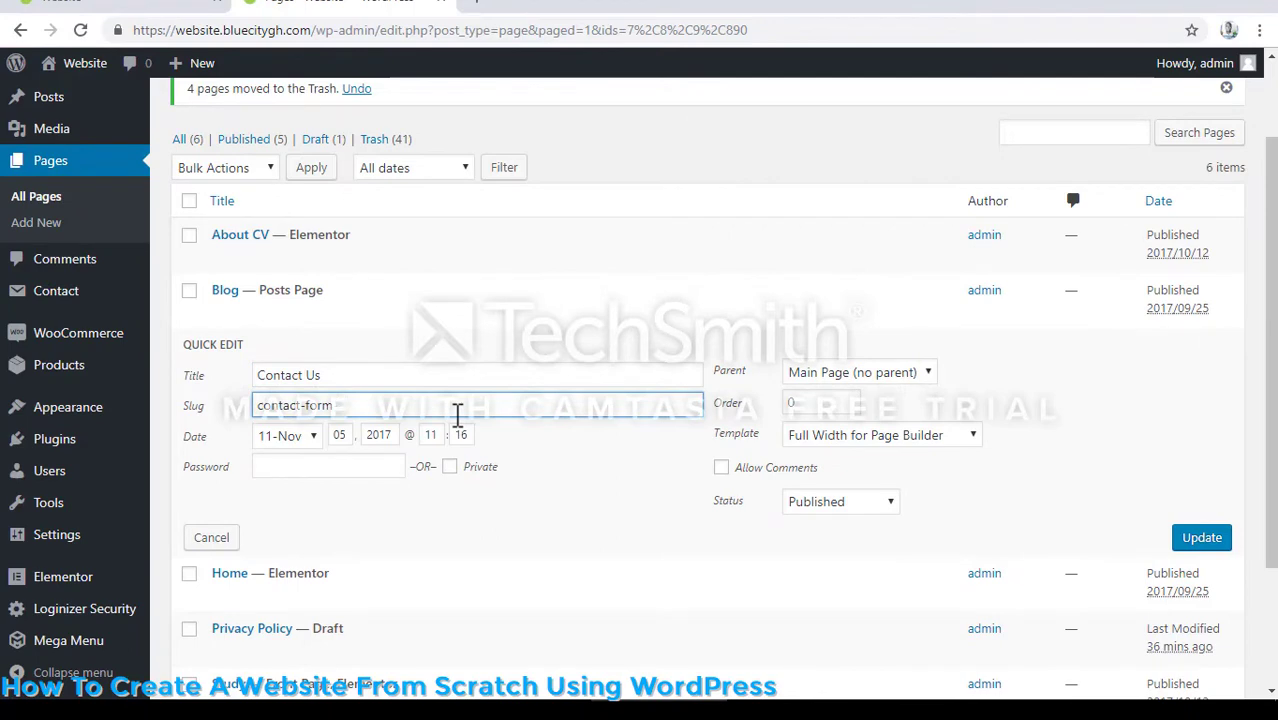
key(BackSpace)
key(BackSpace)
key(BackSpace)
key(BackSpace)
text(u)
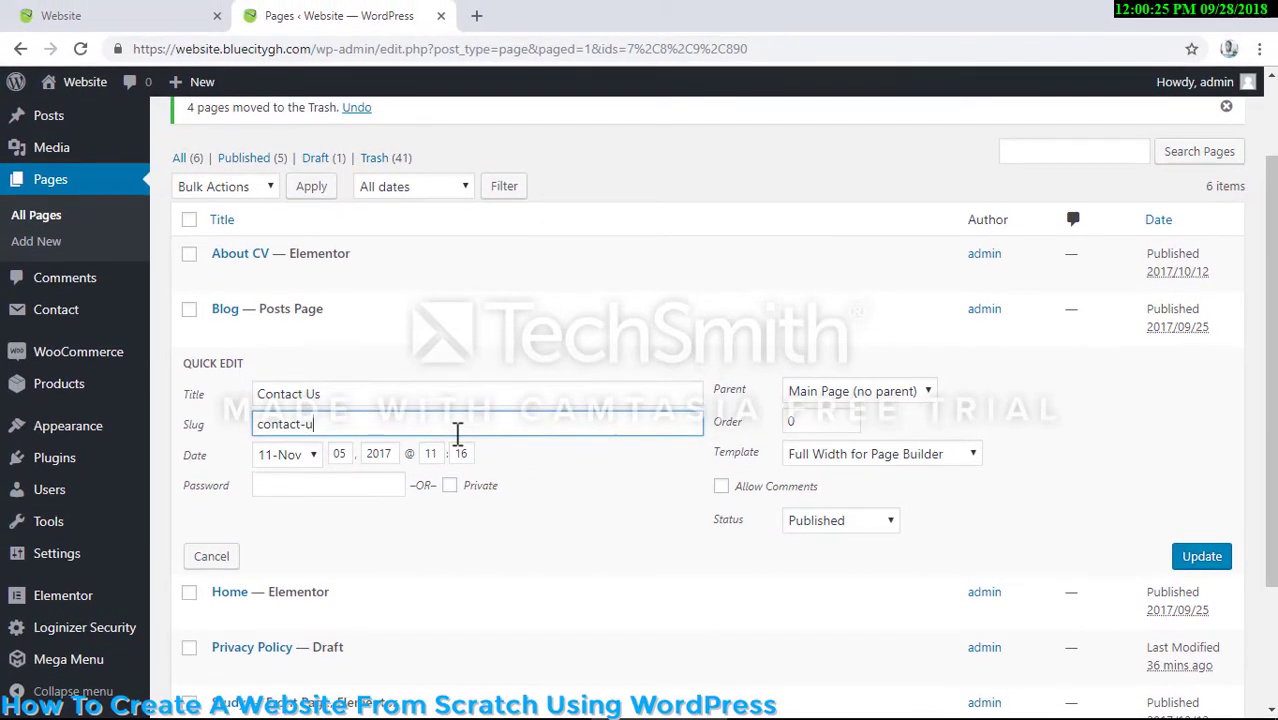
text(s)
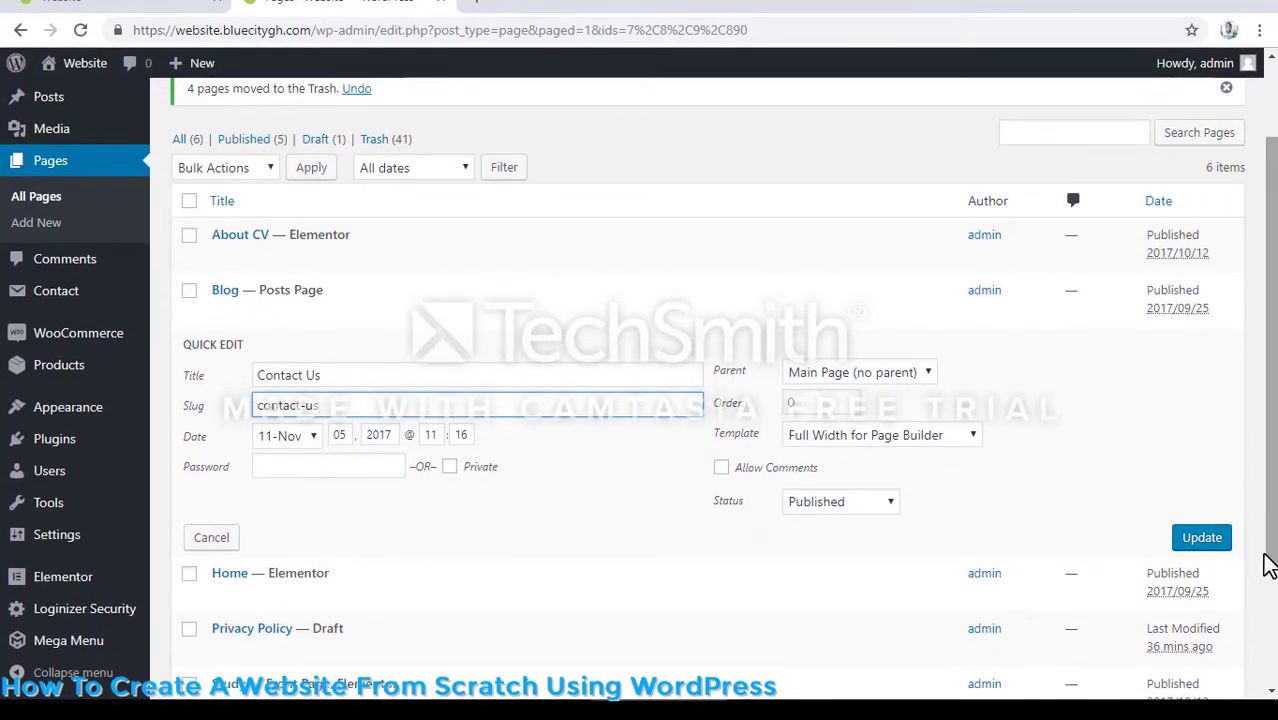
click(1206, 539)
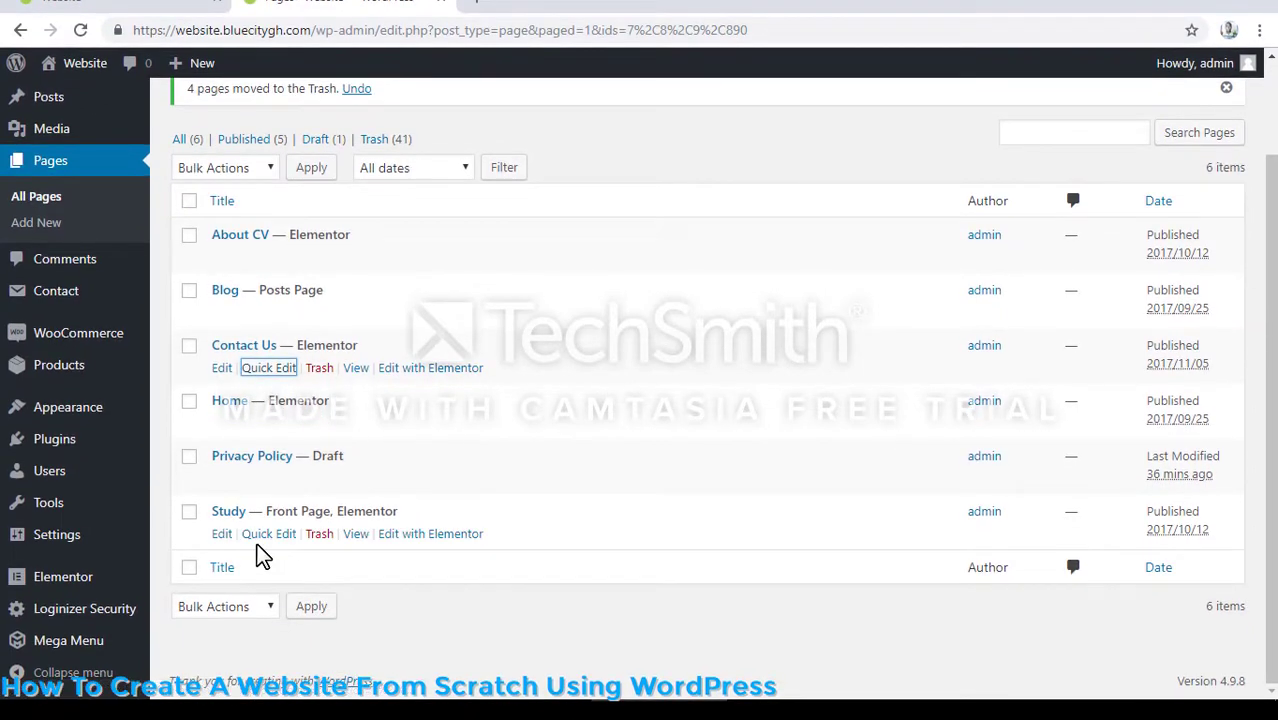
- Retitle the Study front page as Home, and move the original Home page that is not the front page to the Trash
click(278, 536)
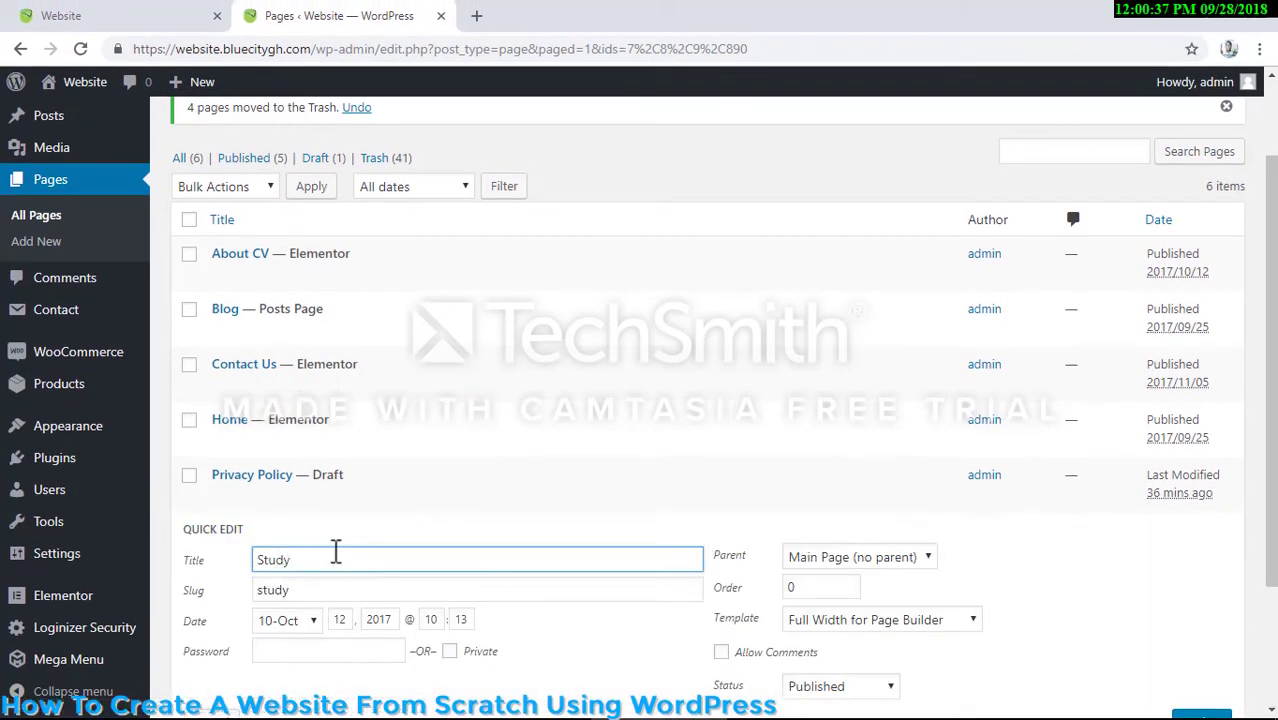
key(BackSpace)
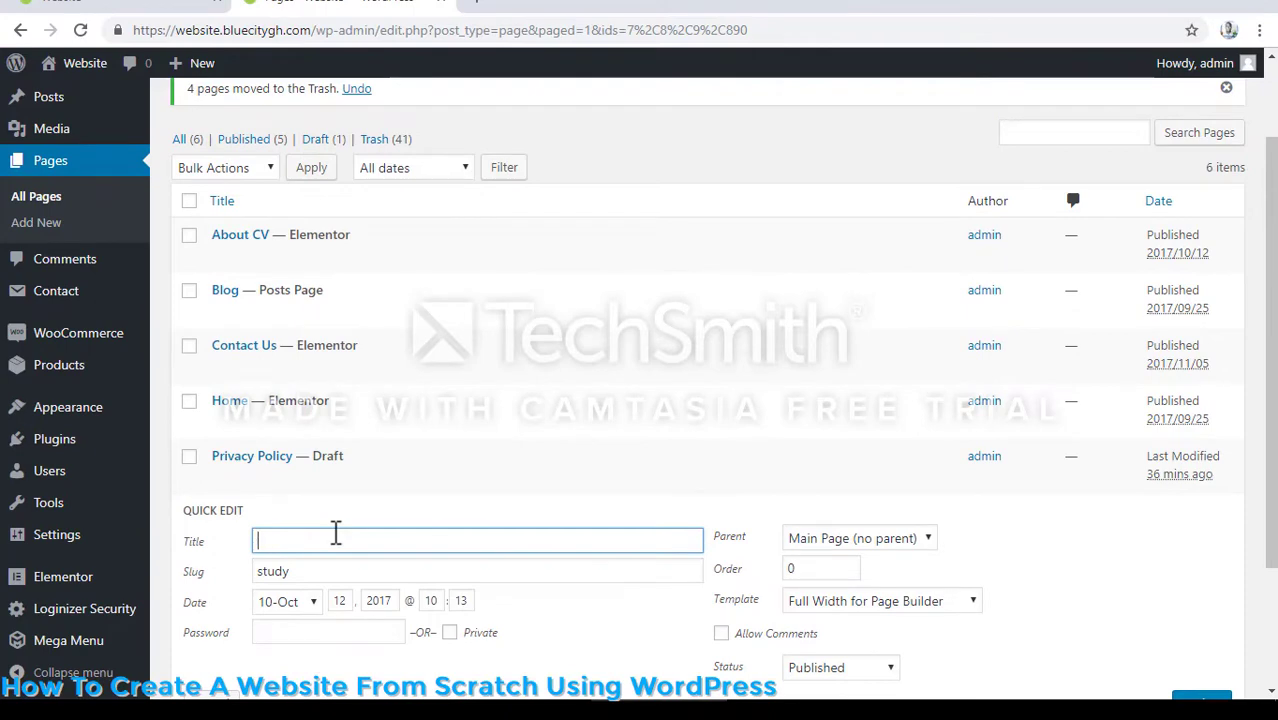
text(Ho)
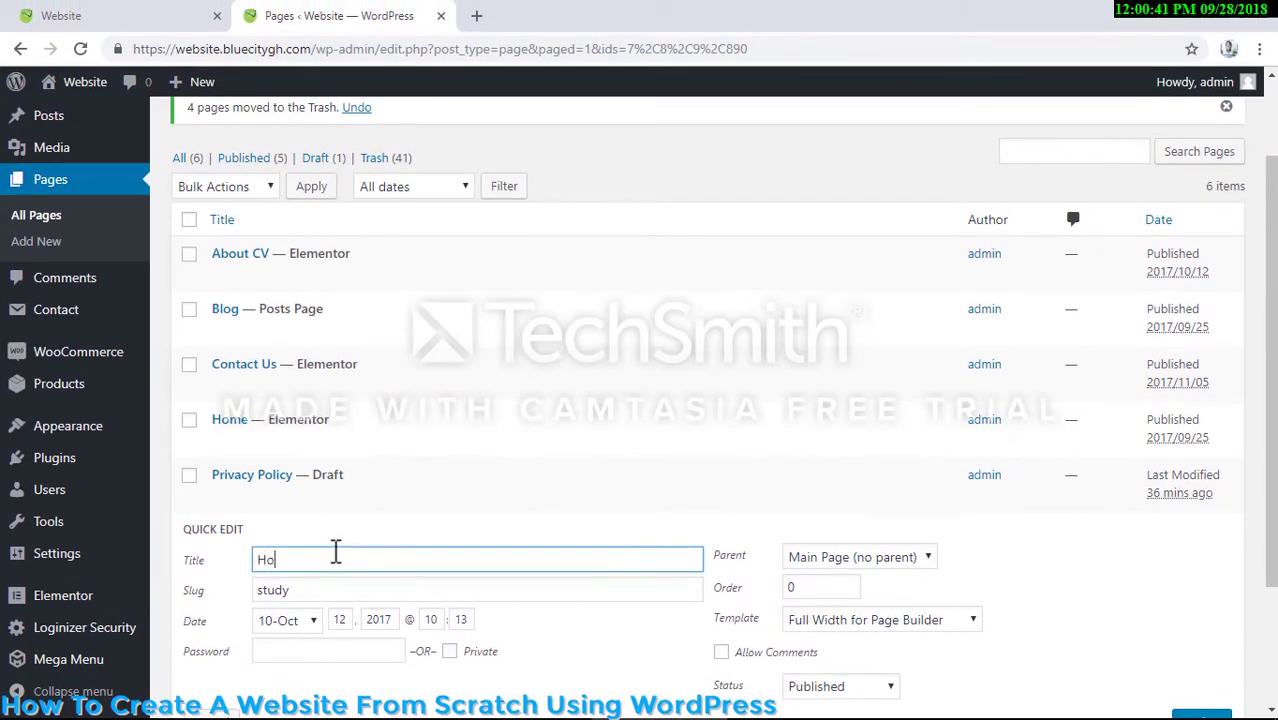
text(me)
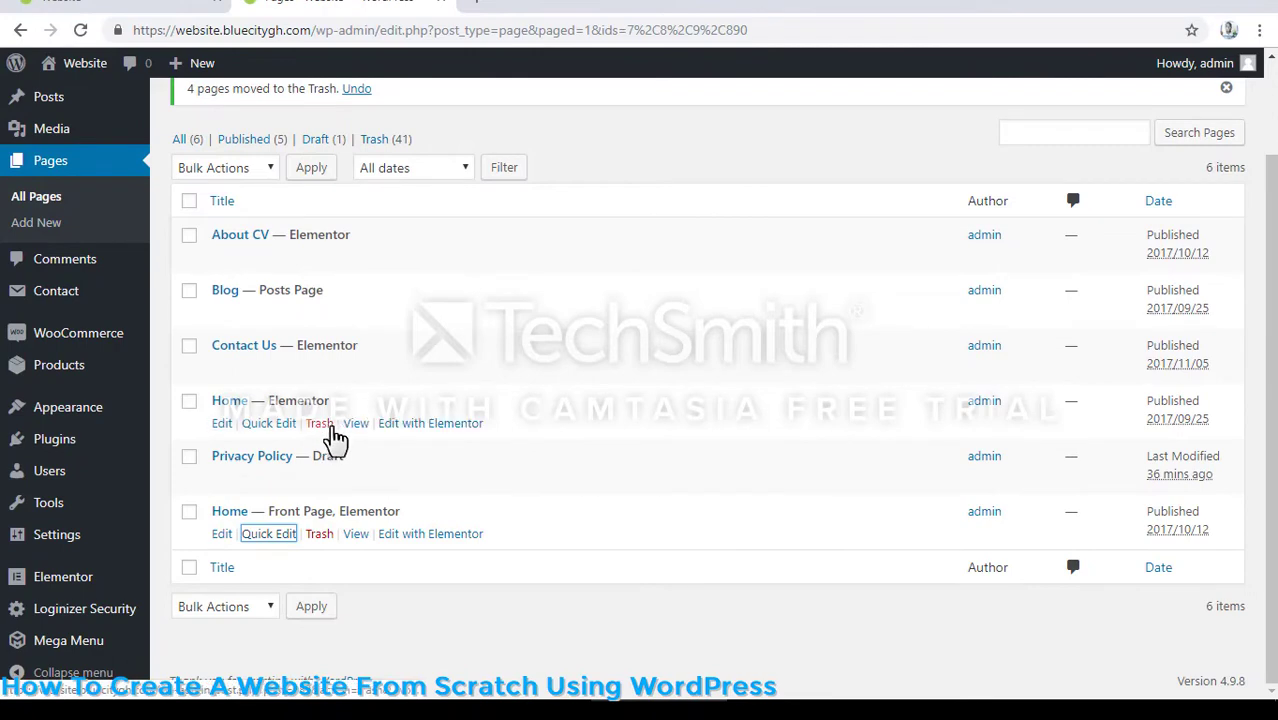
click(320, 425)
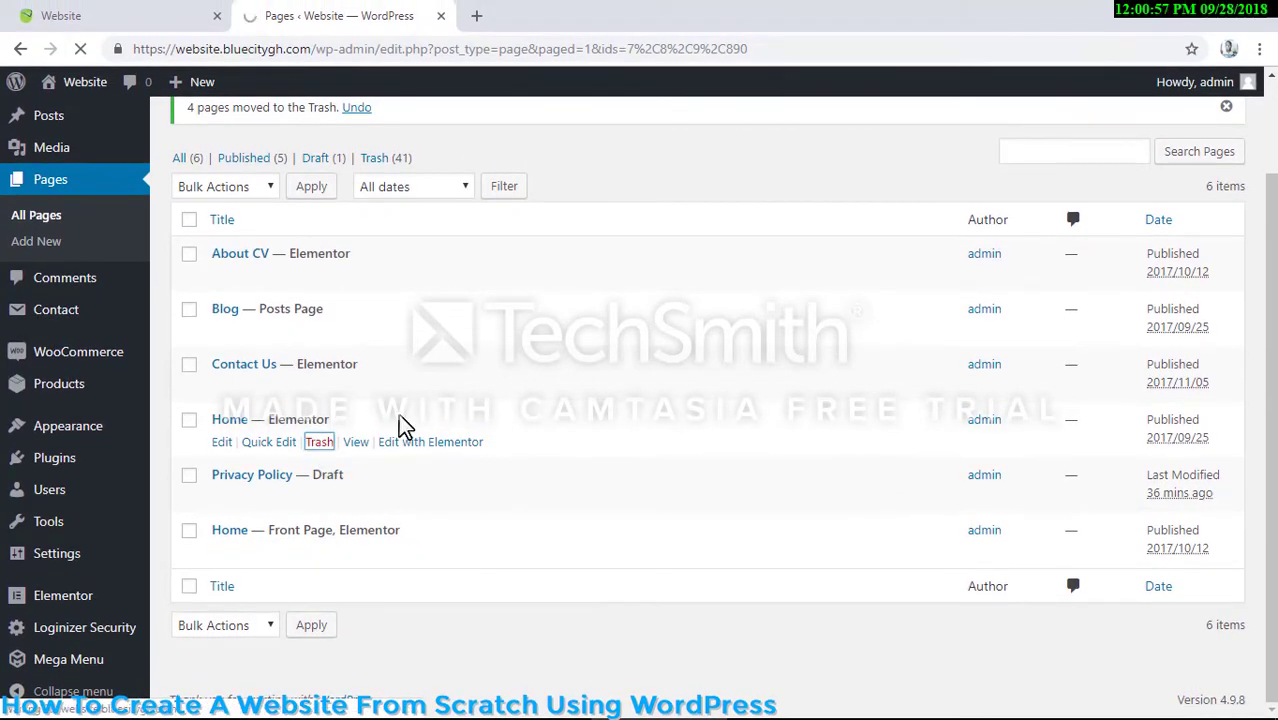
scroll(400, 410, down, 1)
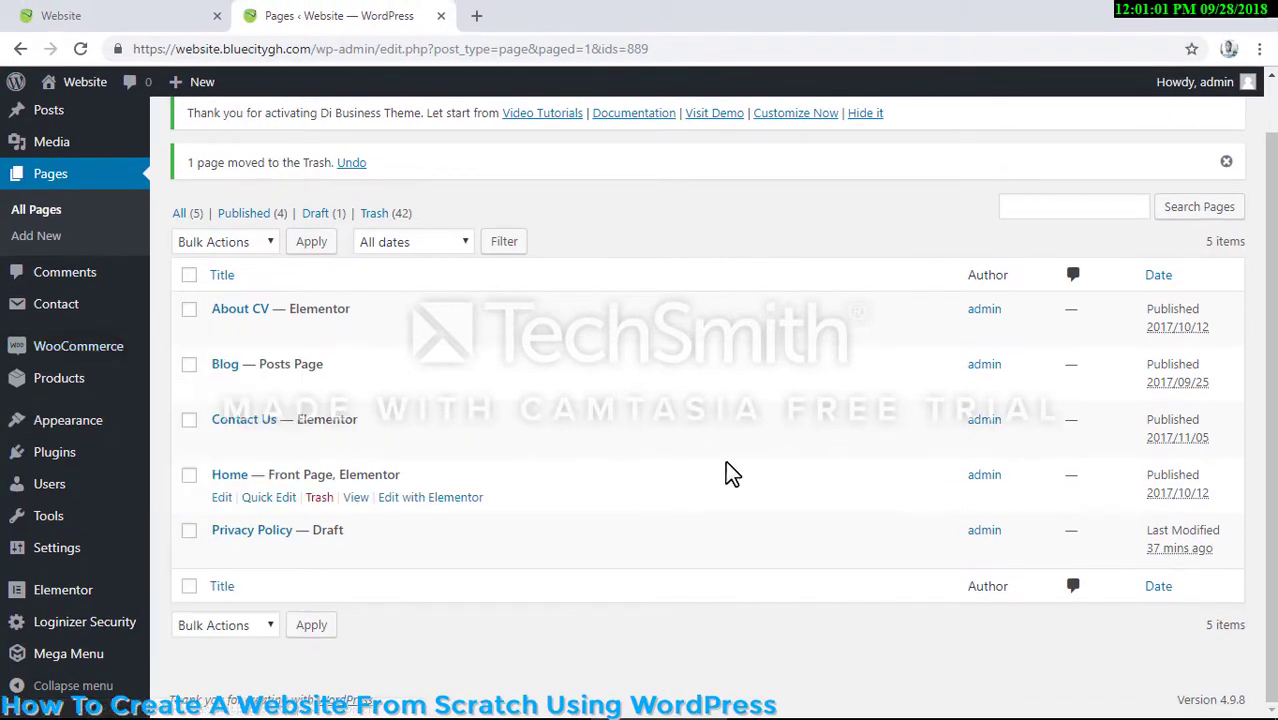
- Open the list of installed plugins and deactivate WooCommerce
mouse_move(60, 456)
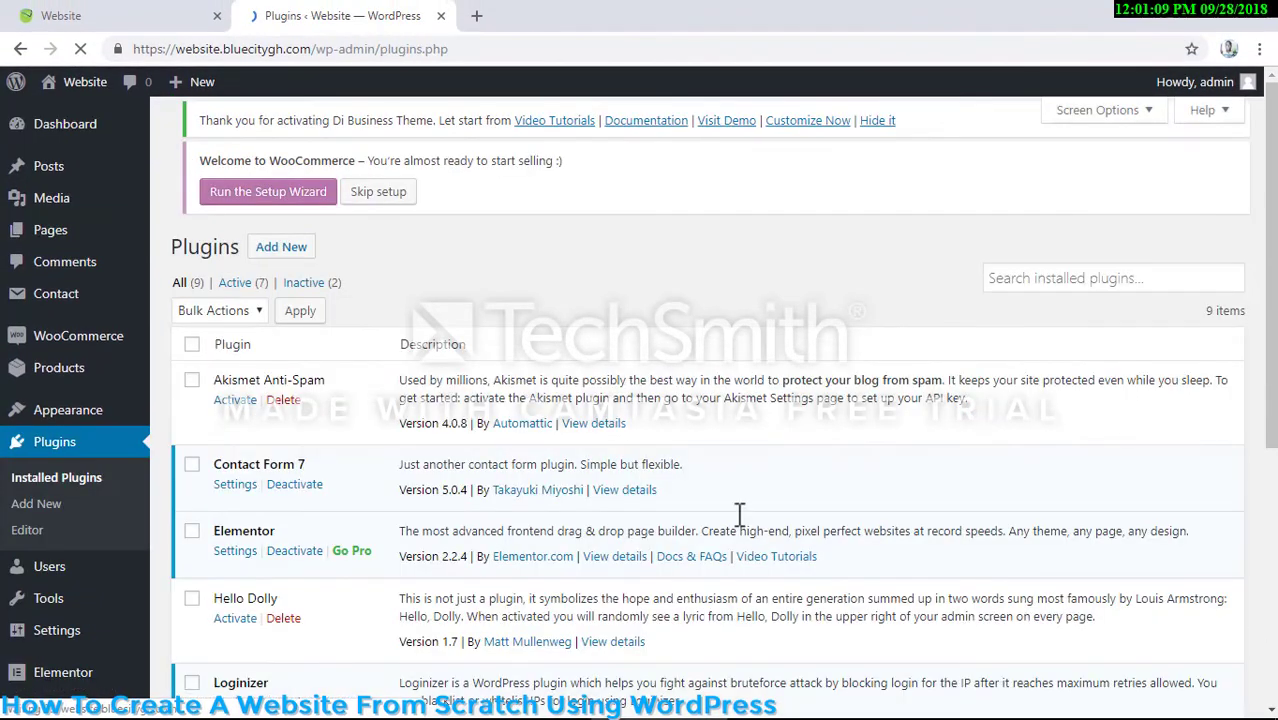
scroll(688, 485, down, 10)
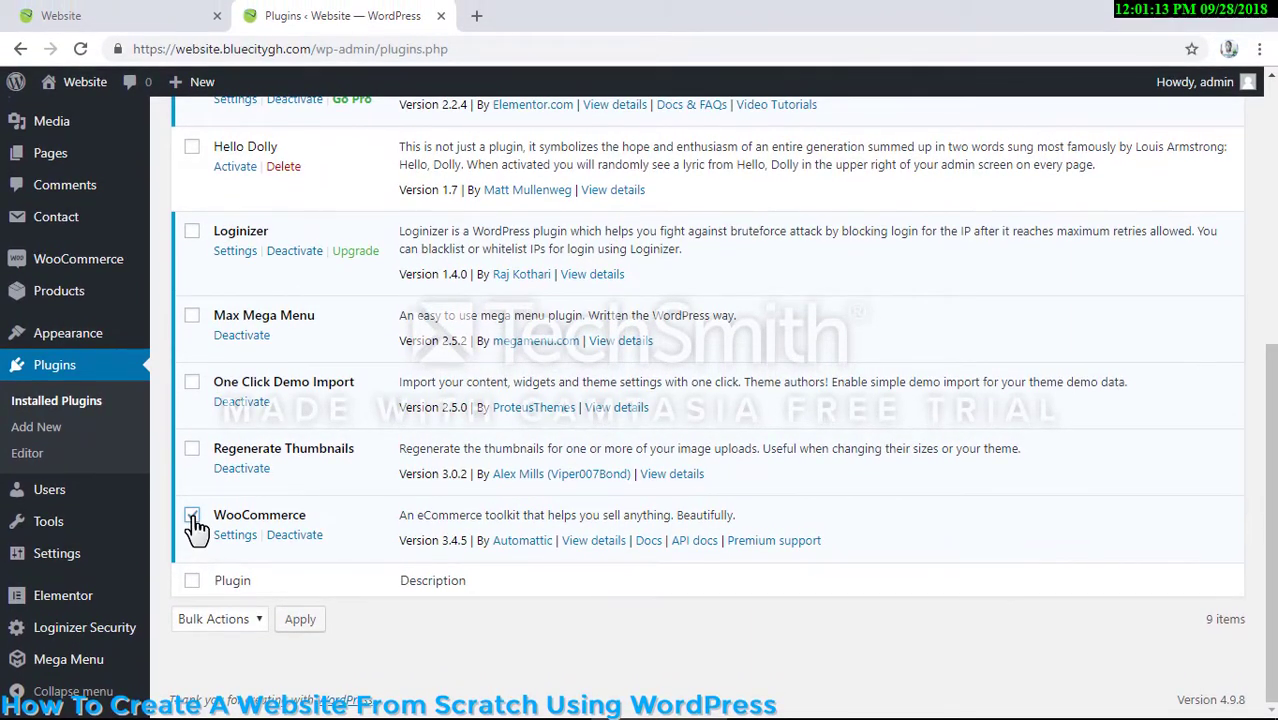
click(192, 516)
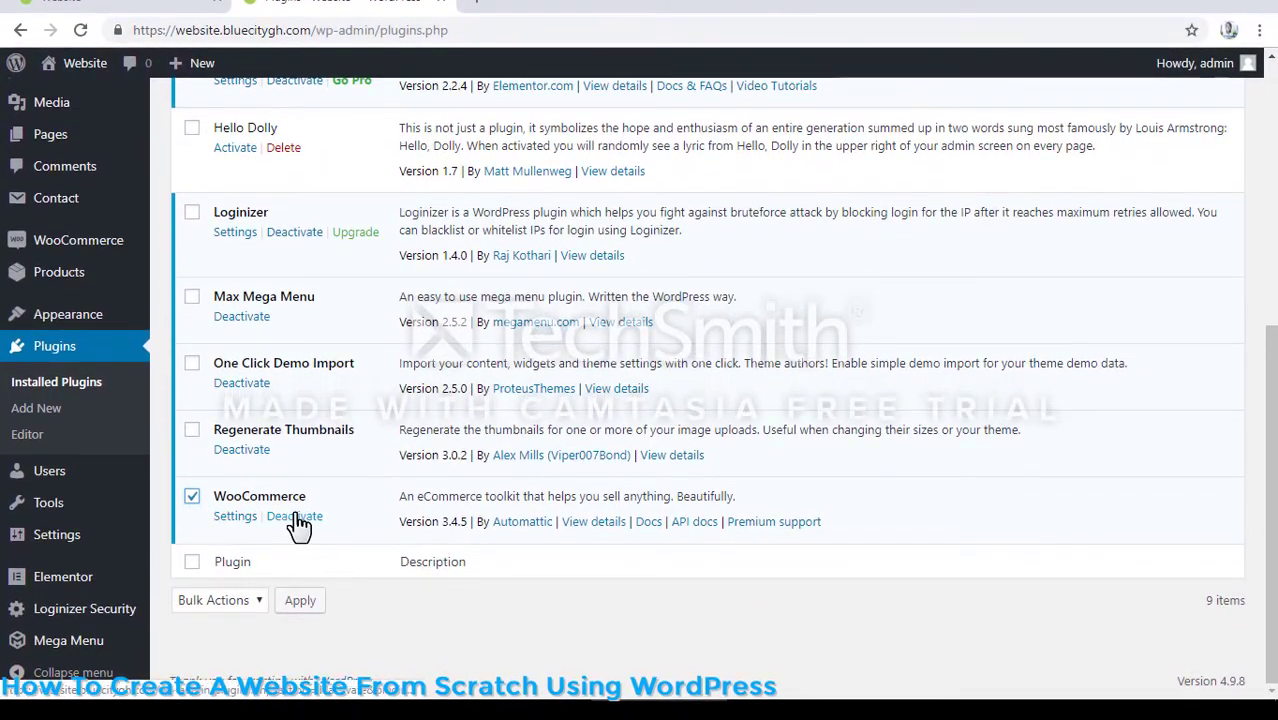
scroll(298, 524, up, 3)
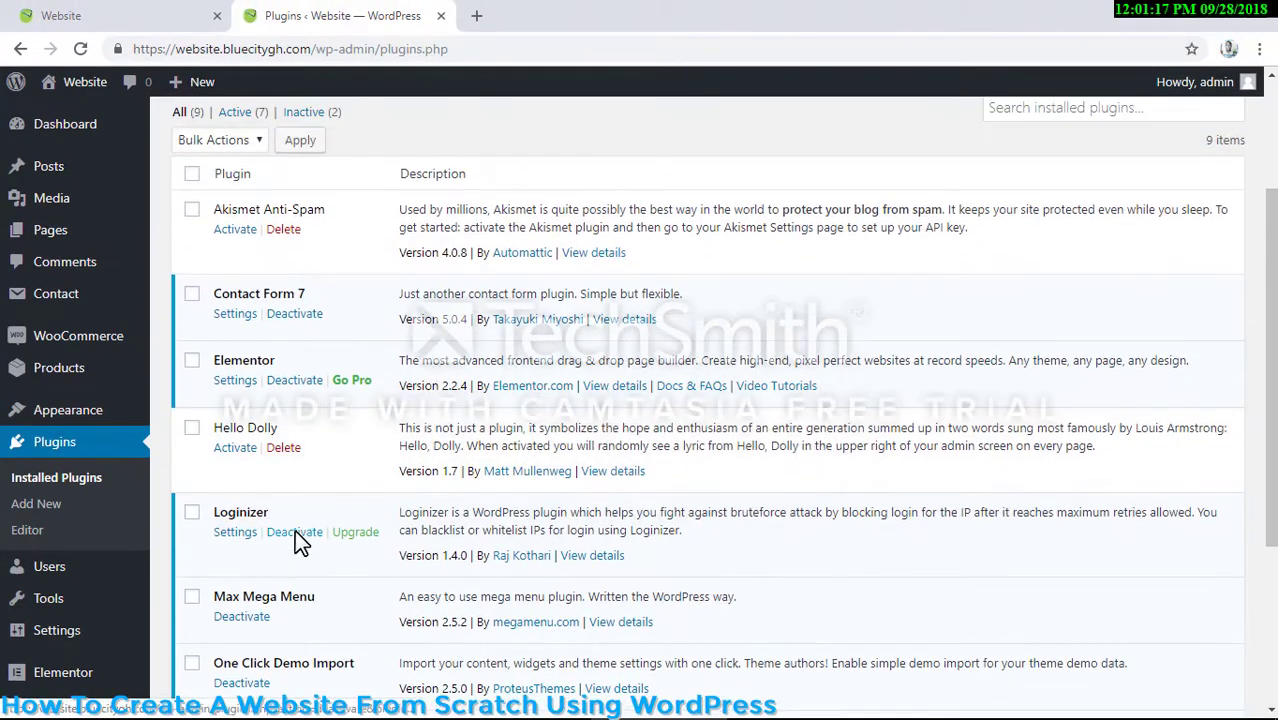
scroll(295, 530, down, 3)
scroll(230, 220, up, 2)
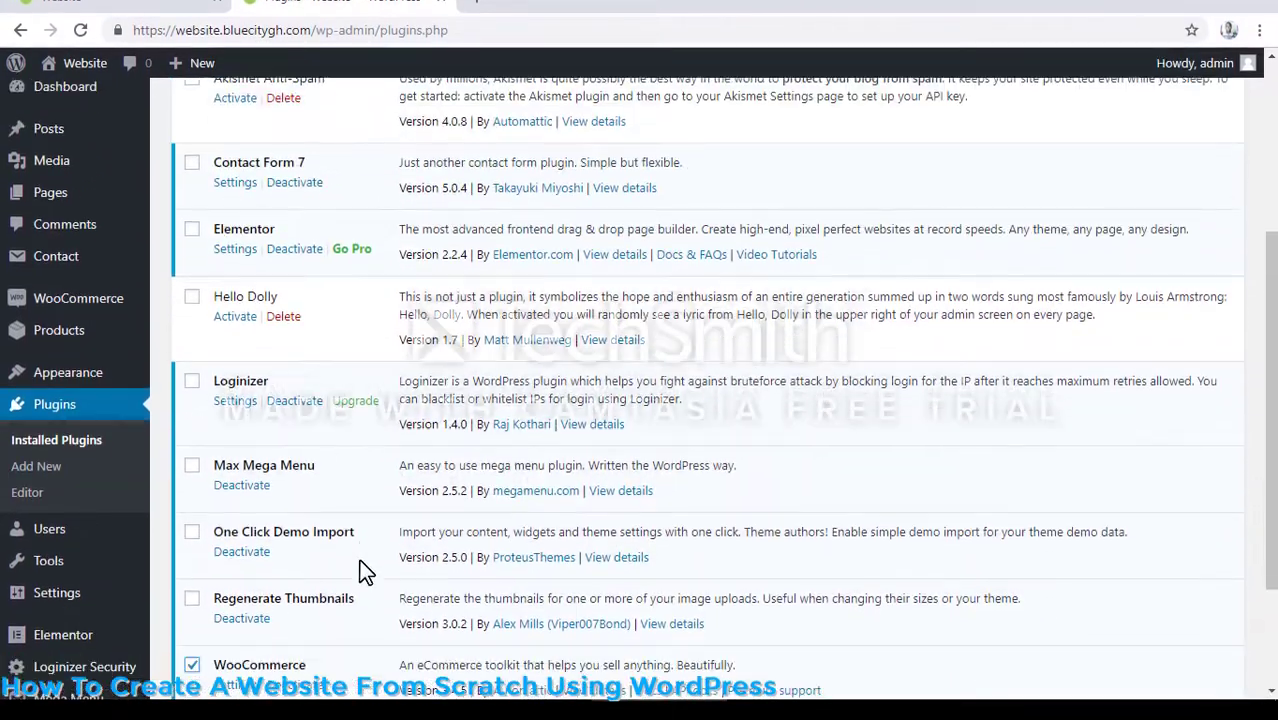
scroll(359, 565, down, 3)
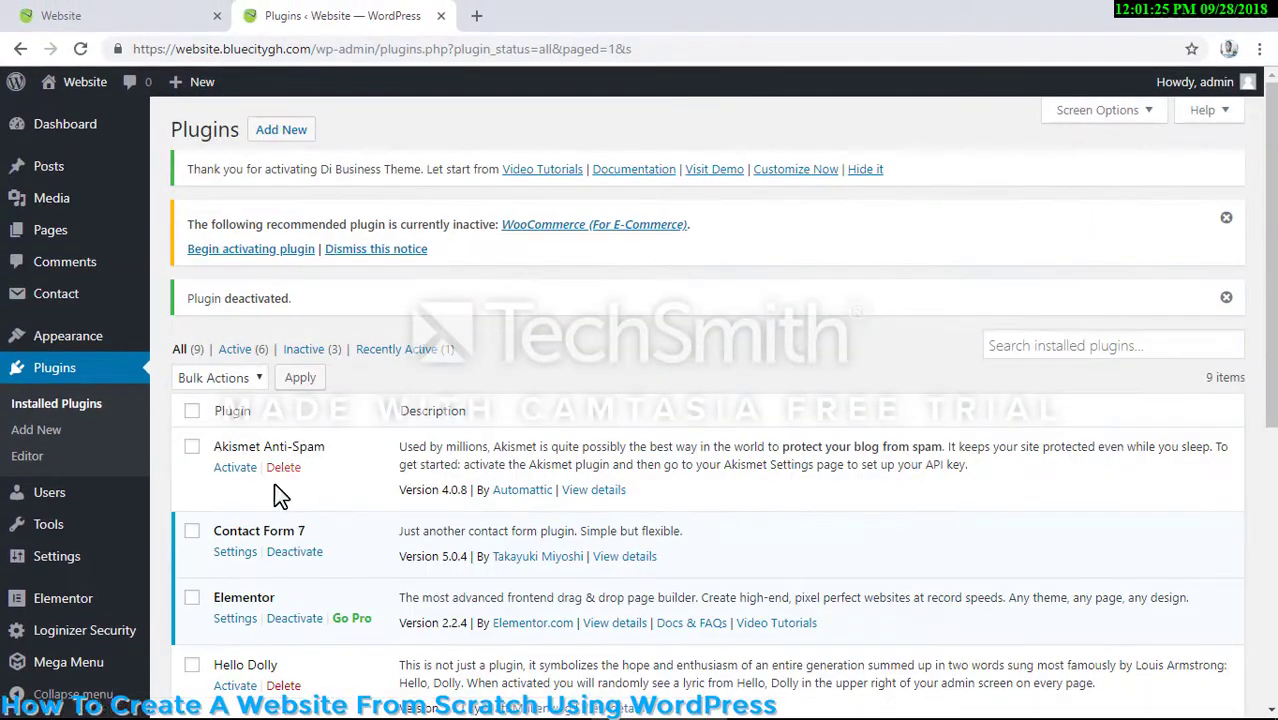
- Delete the inactive Hello Dolly and WooCommerce plugins together with a bulk action and confirm the deletion
scroll(217, 475, down, 2)
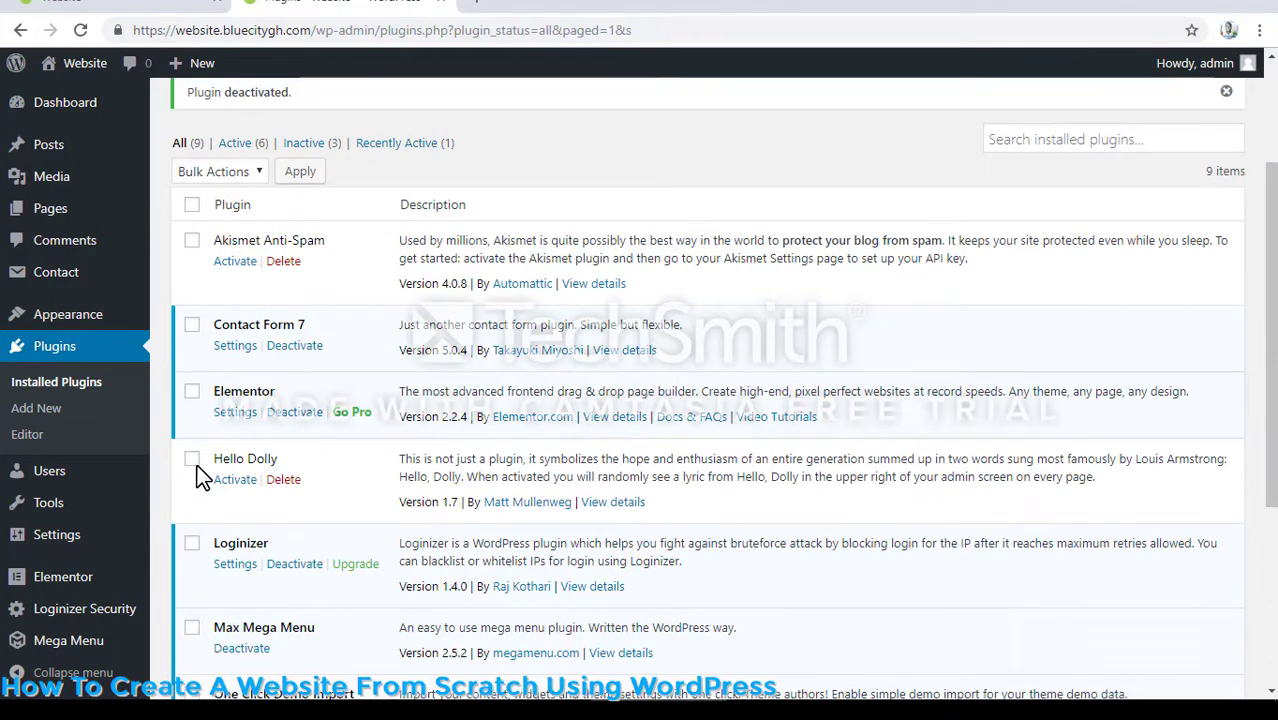
click(192, 459)
scroll(300, 500, down, 3)
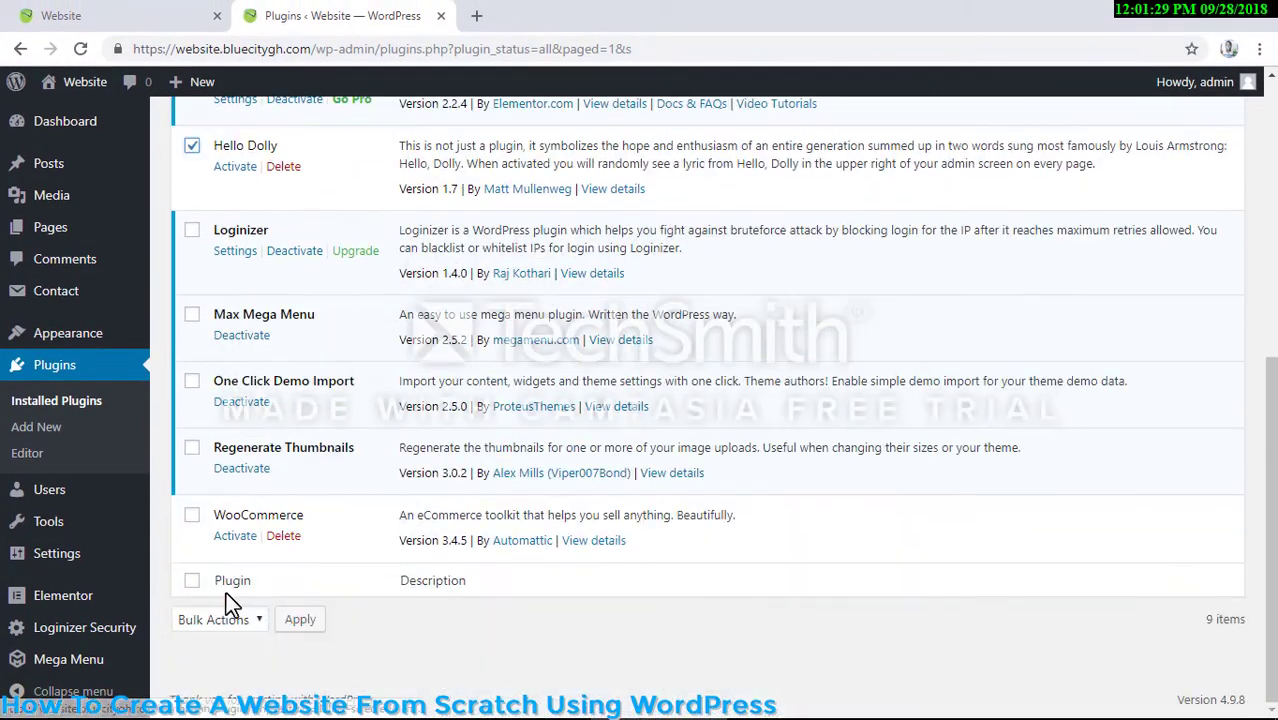
click(191, 515)
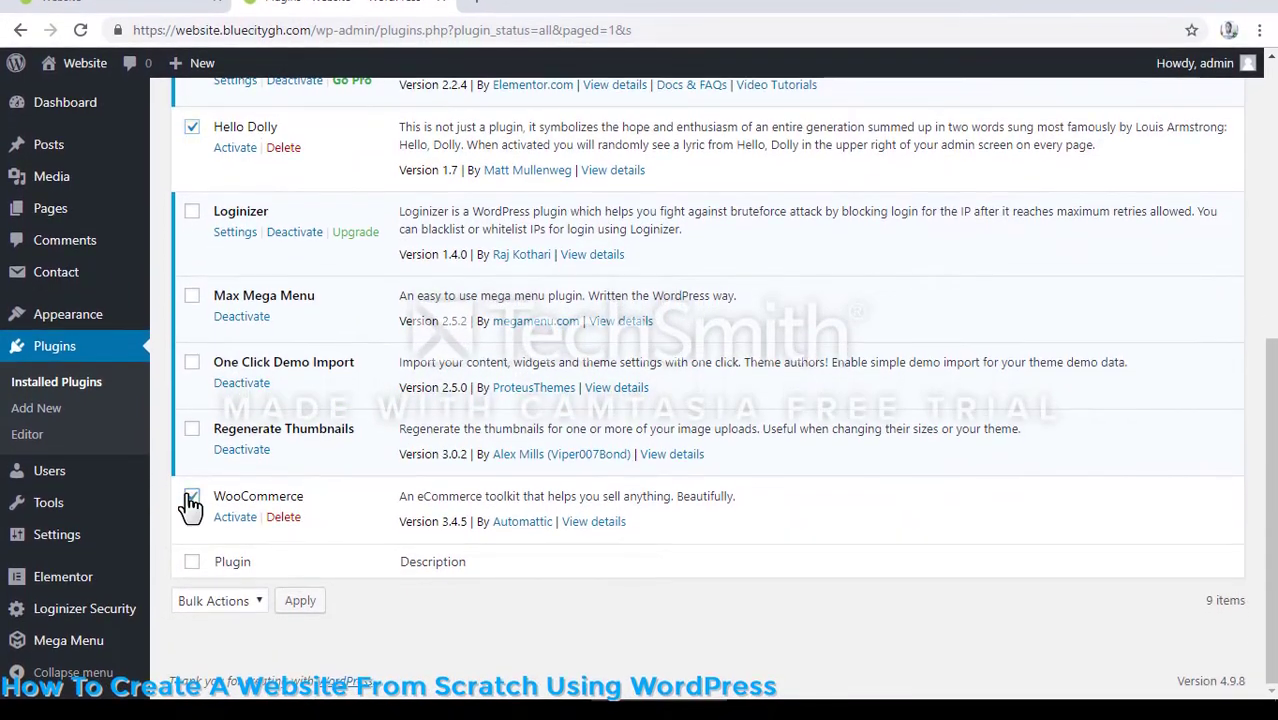
click(220, 600)
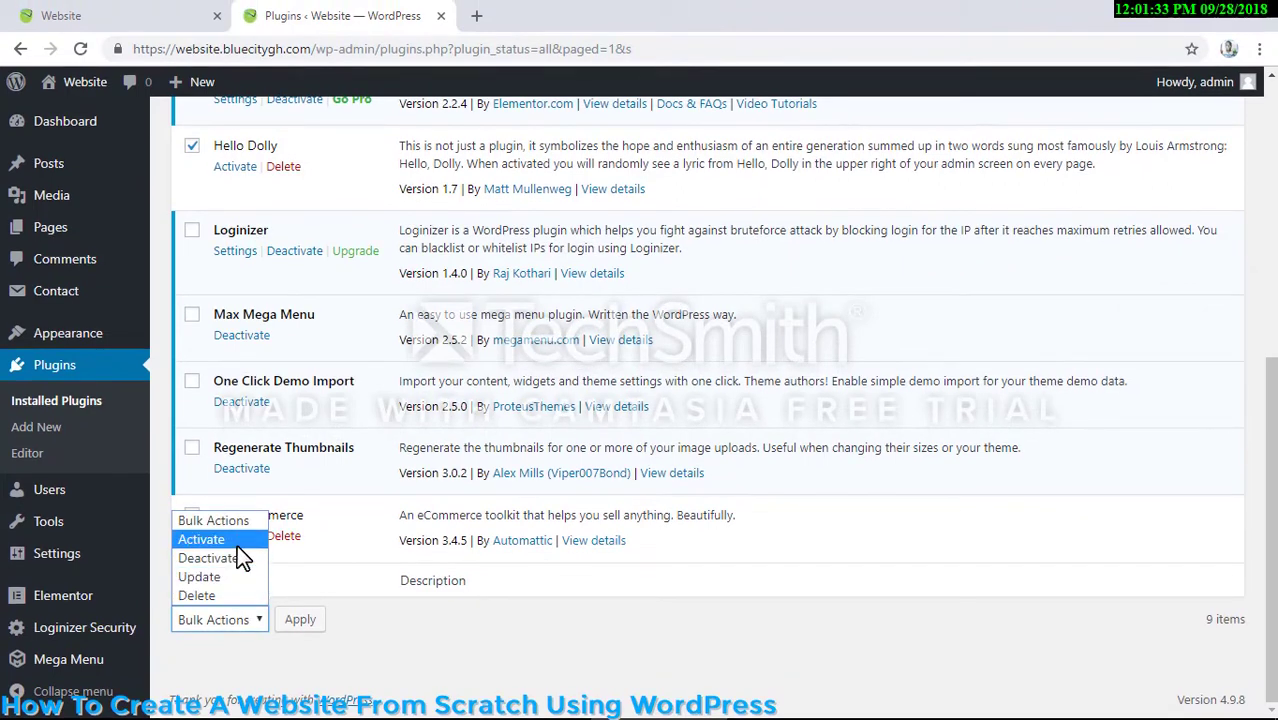
click(238, 595)
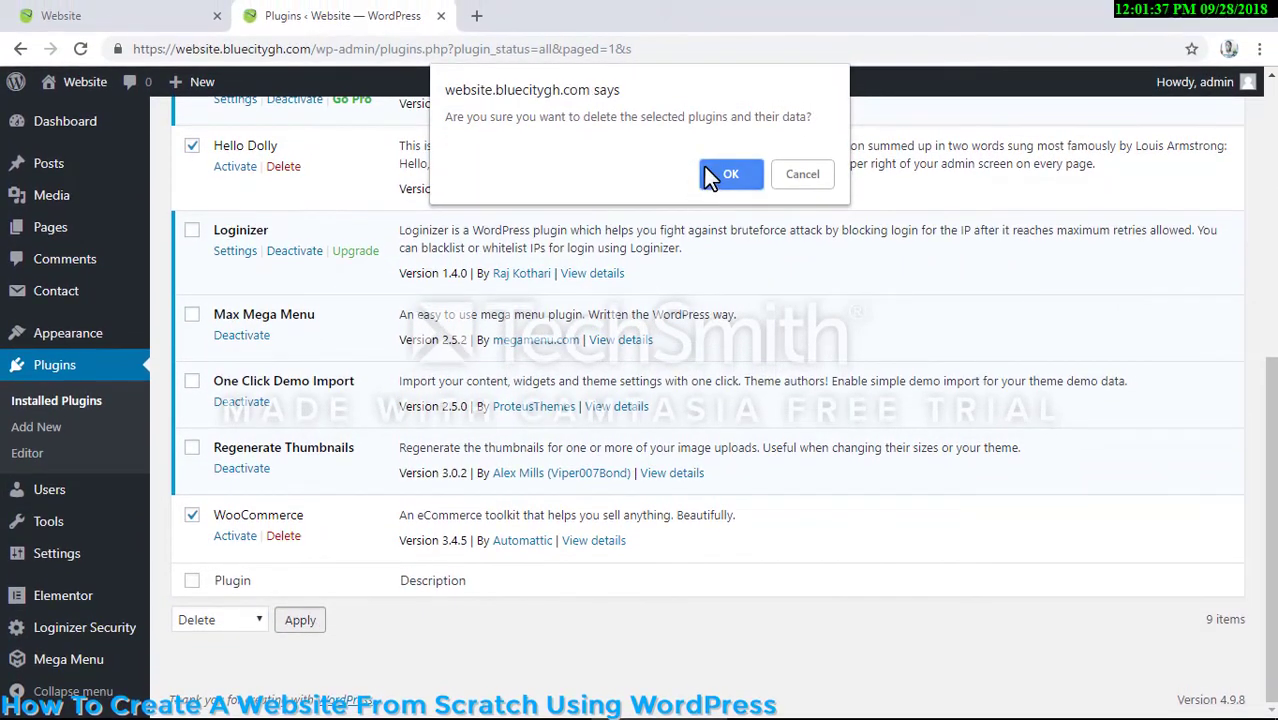
click(712, 174)
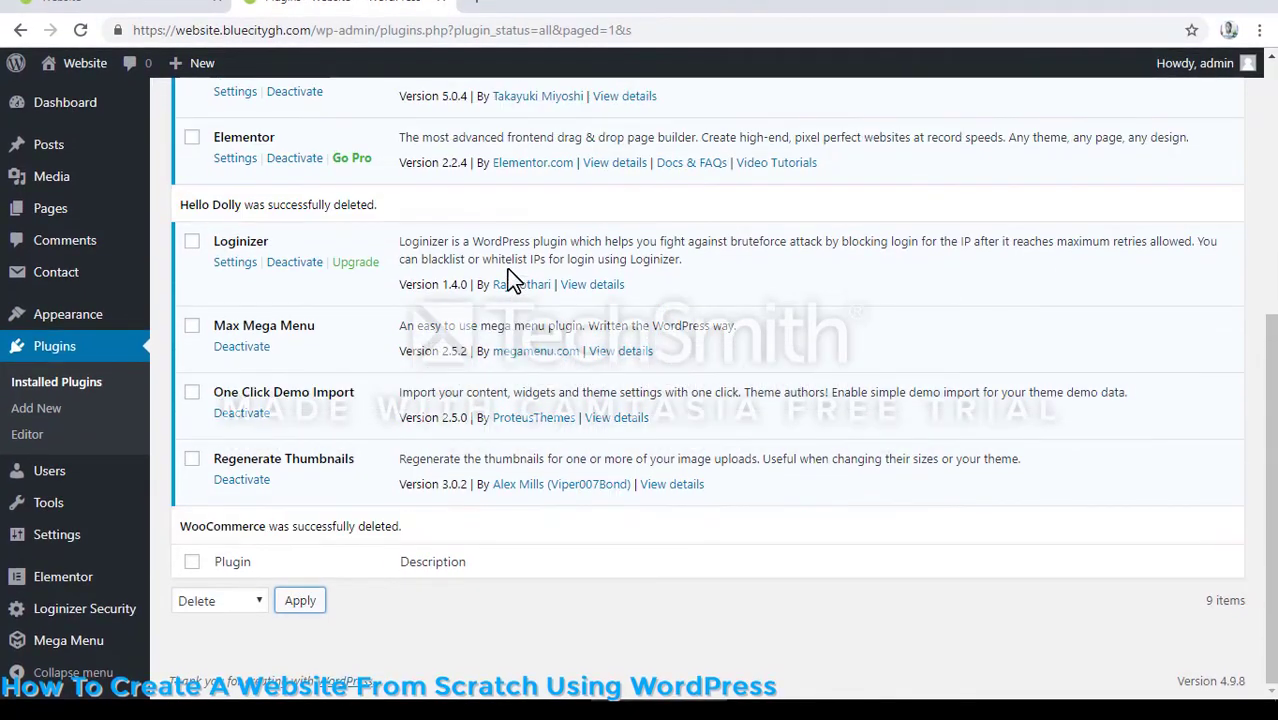
- Reload the site's front page and look over its header, navigation menu, Templates submenu and opening section
scroll(507, 275, up, 5)
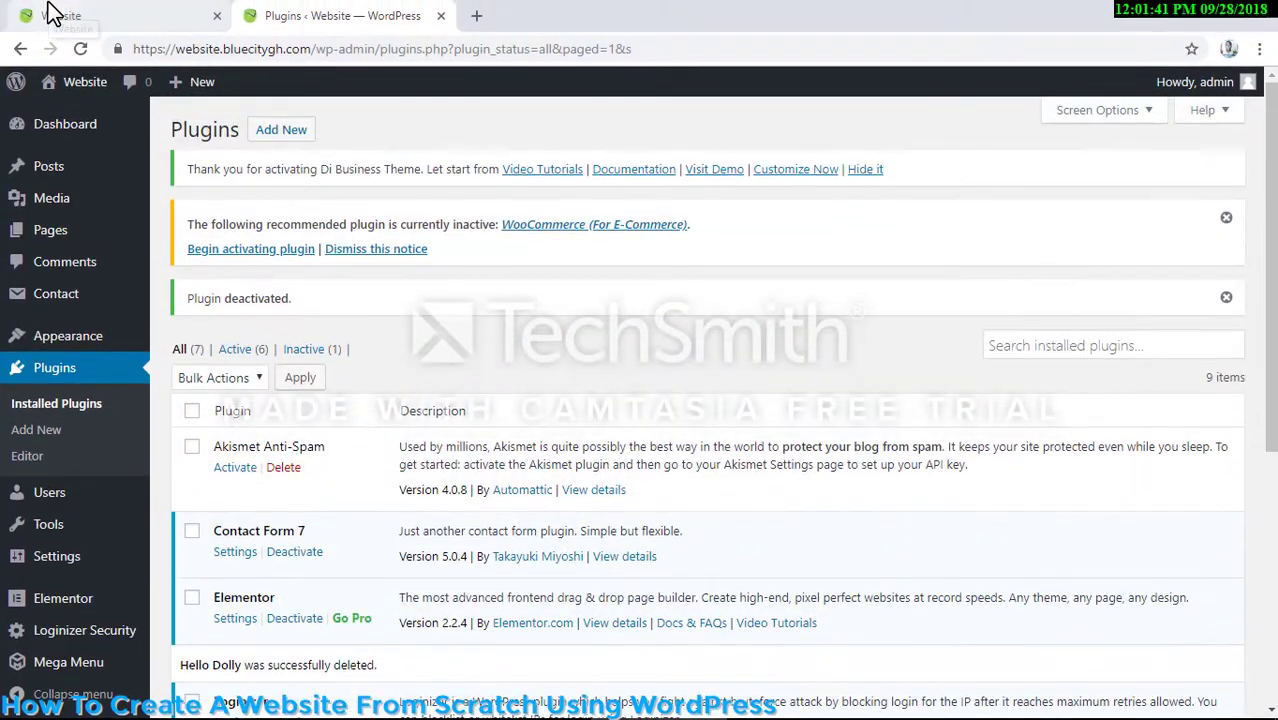
click(52, 14)
click(82, 48)
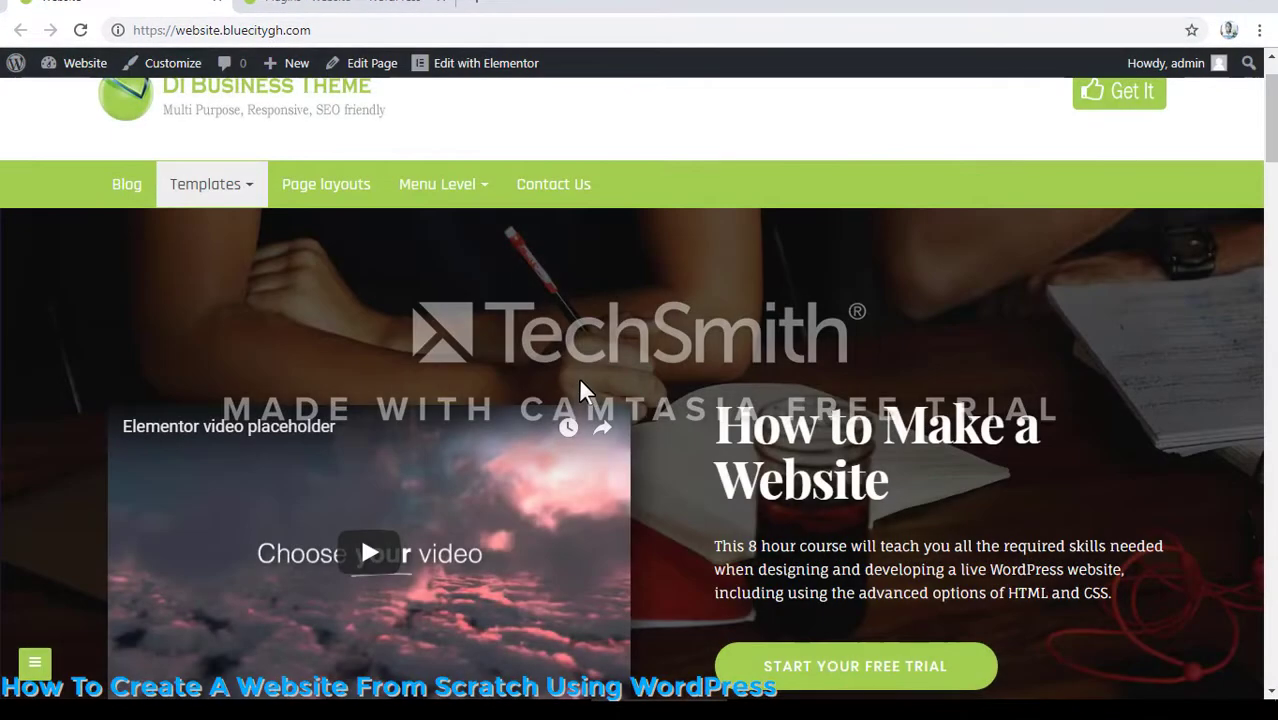
scroll(573, 376, down, 3)
scroll(573, 381, up, 2)
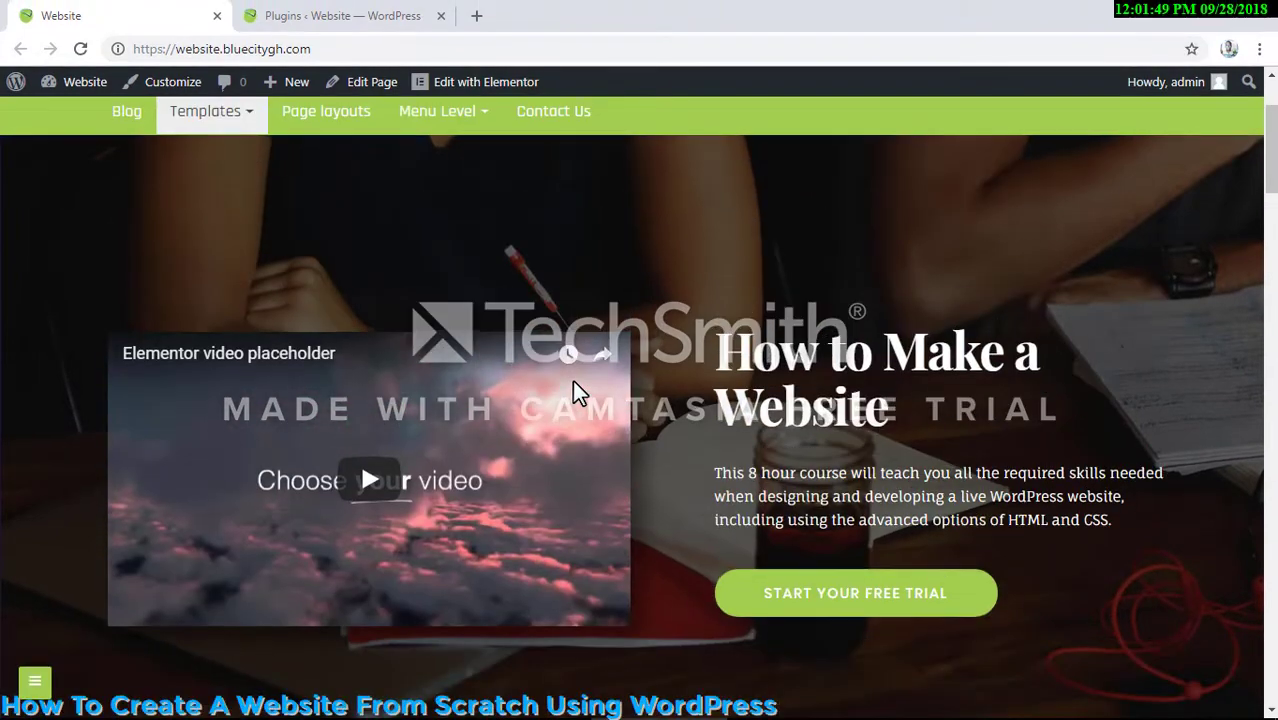
scroll(572, 380, up, 2)
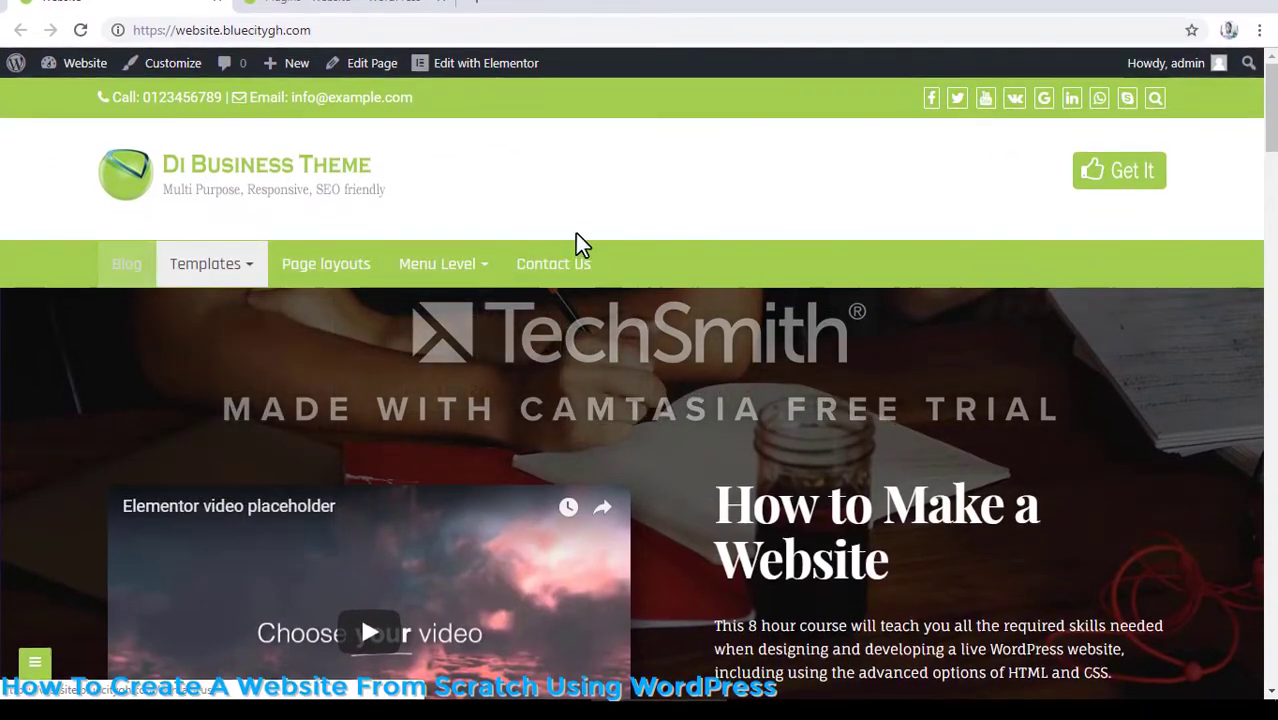
mouse_move(223, 276)
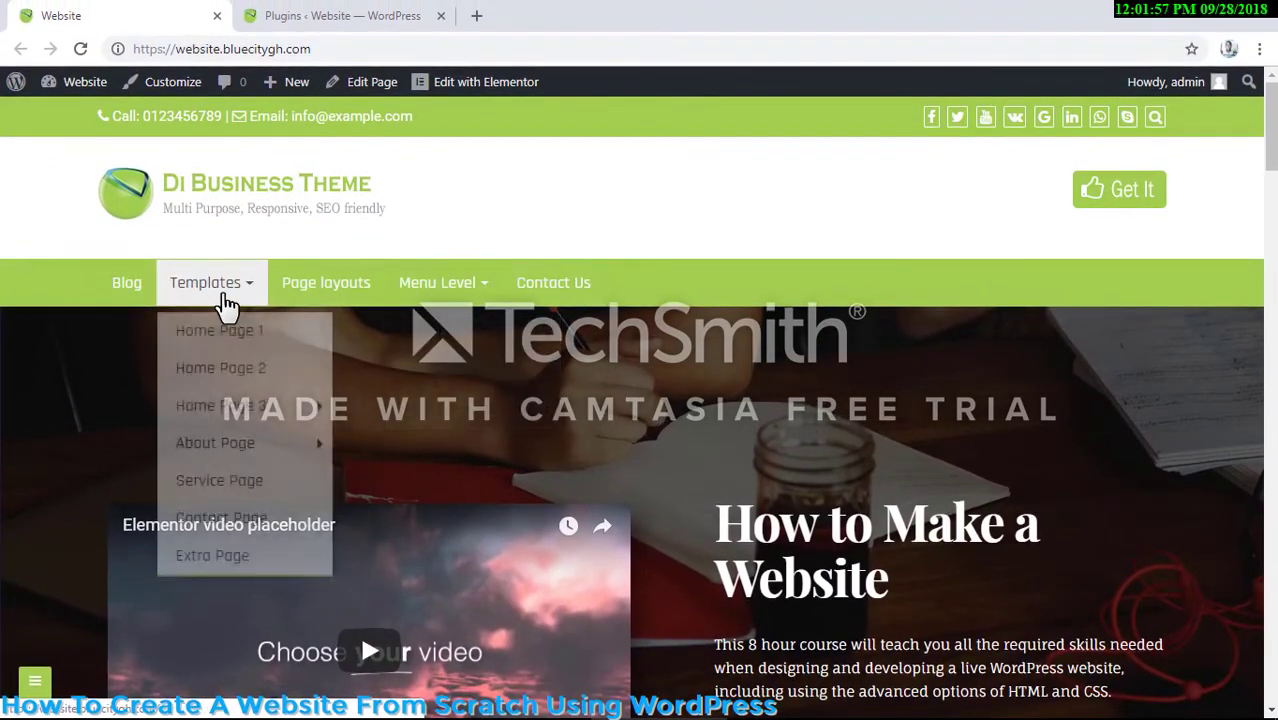
scroll(441, 410, down, 3)
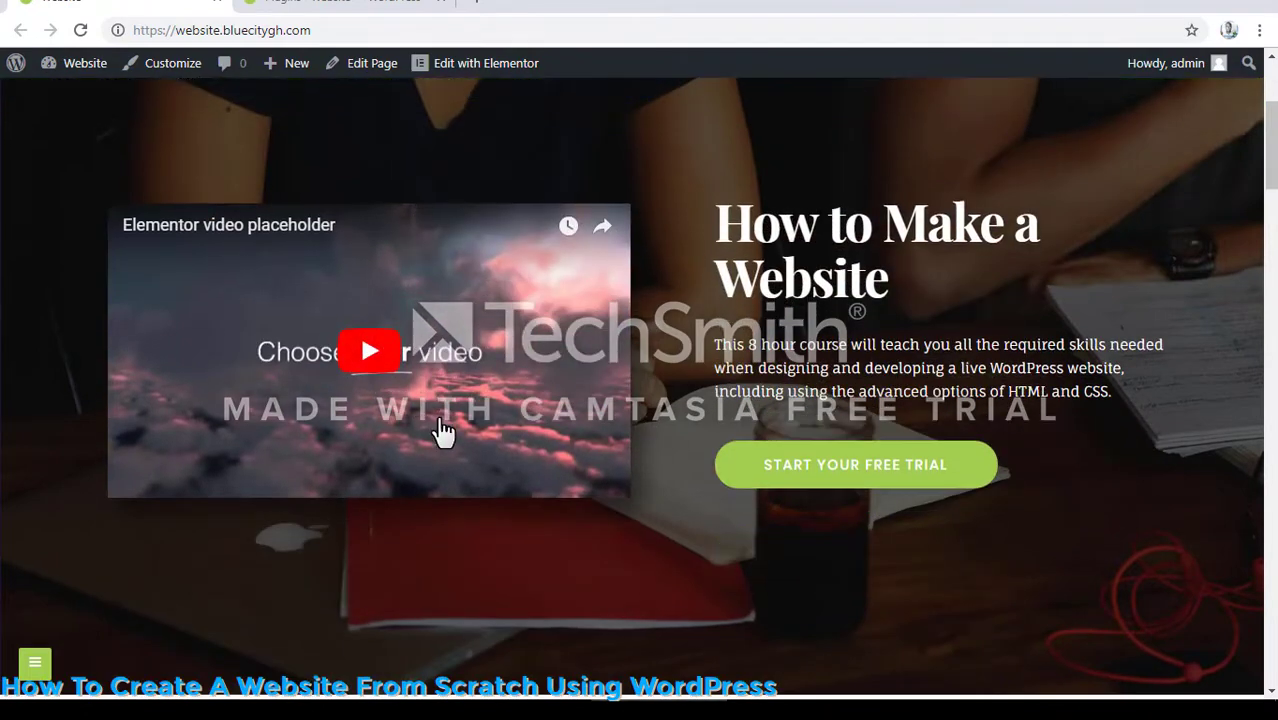
scroll(441, 430, up, 2)
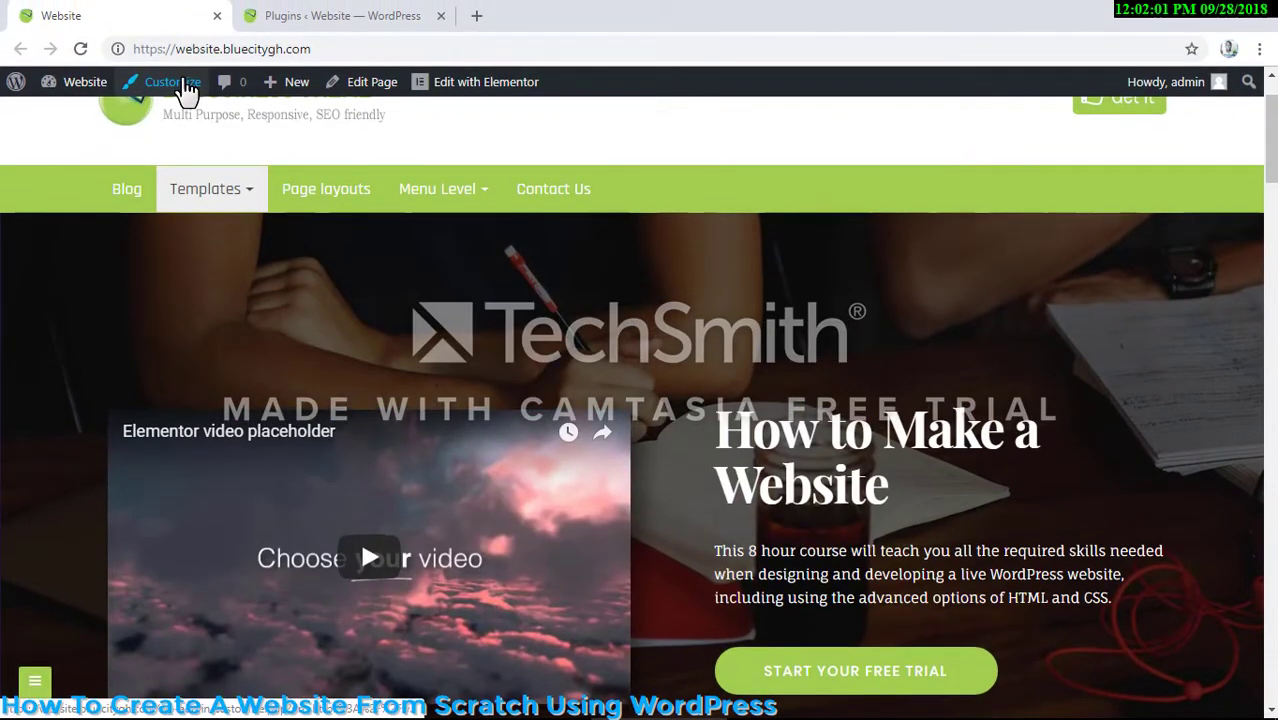
- Open the theme Customizer for the front page in a new browser tab and switch to it
right_click(186, 82)
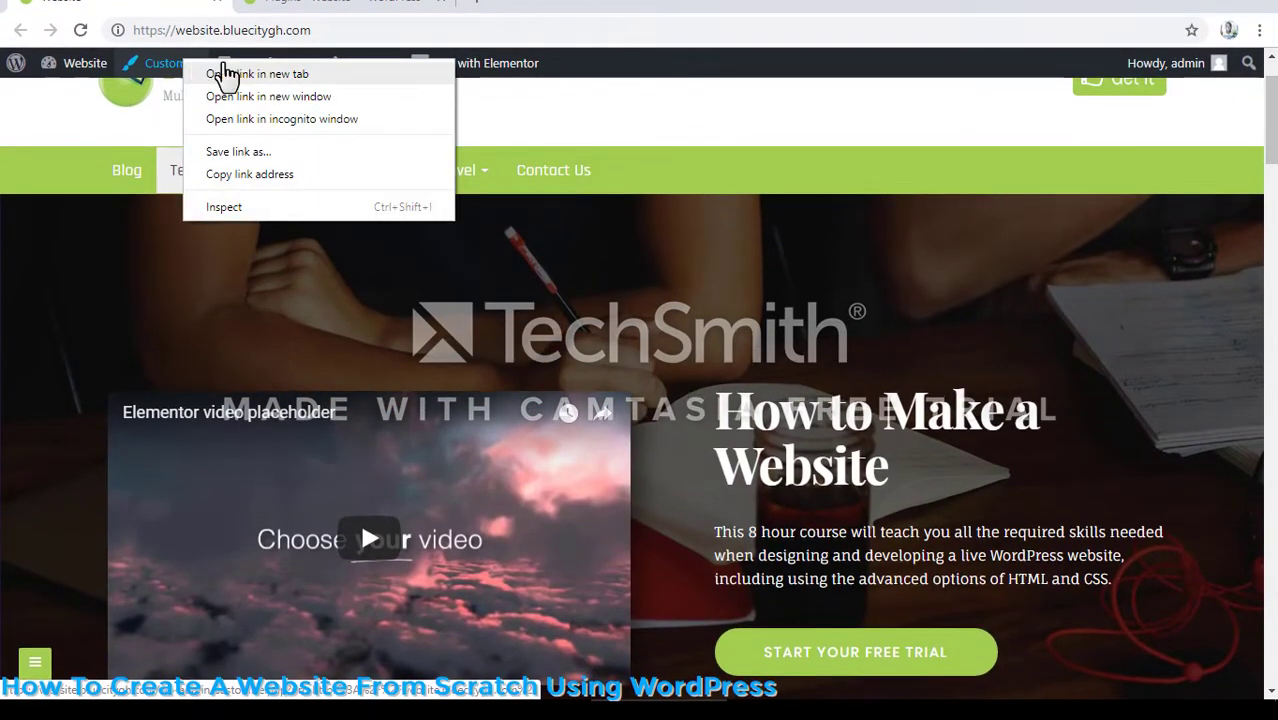
click(228, 74)
click(370, 18)
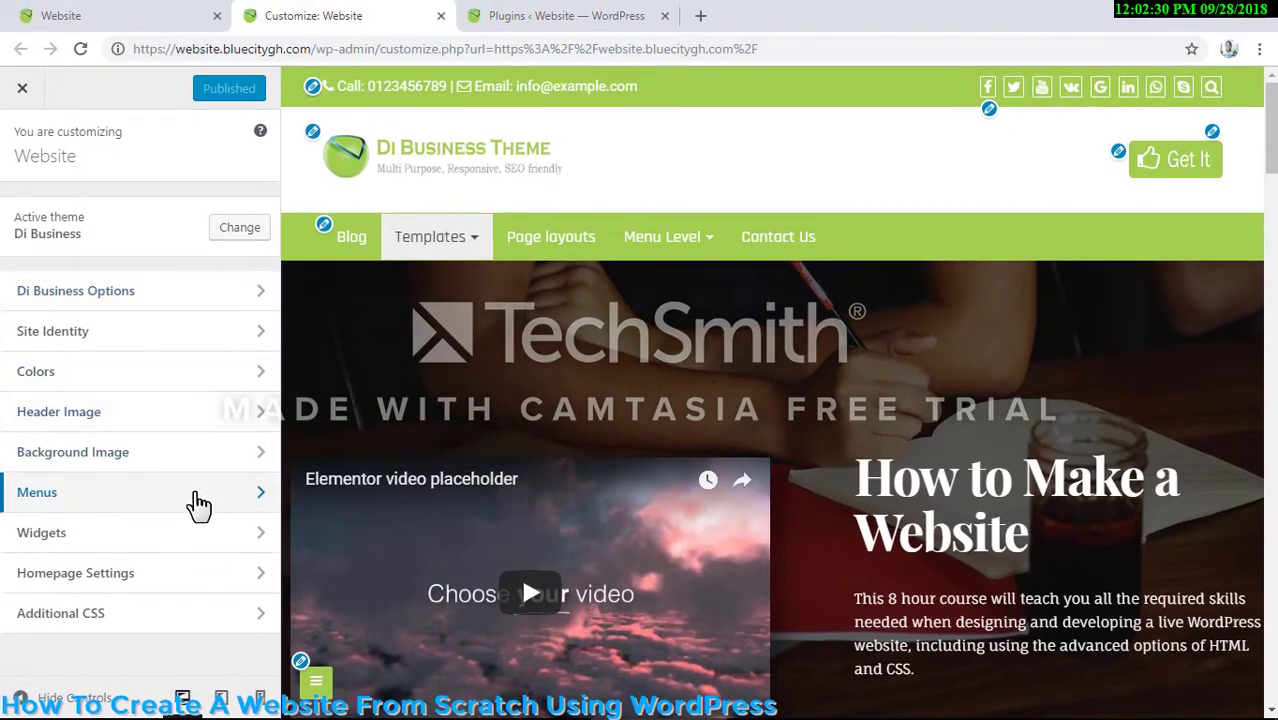
- Open the site's menu settings and delete the SideMenu menu
click(199, 505)
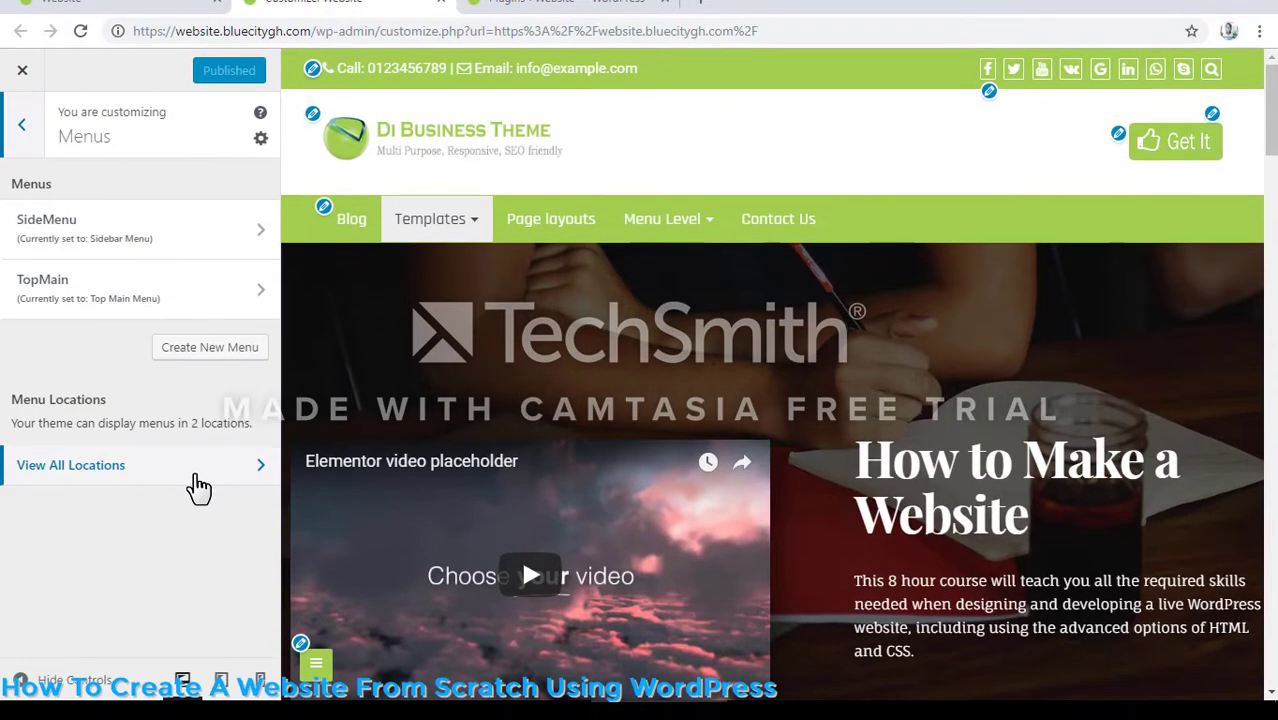
click(230, 248)
scroll(63, 618, down, 1)
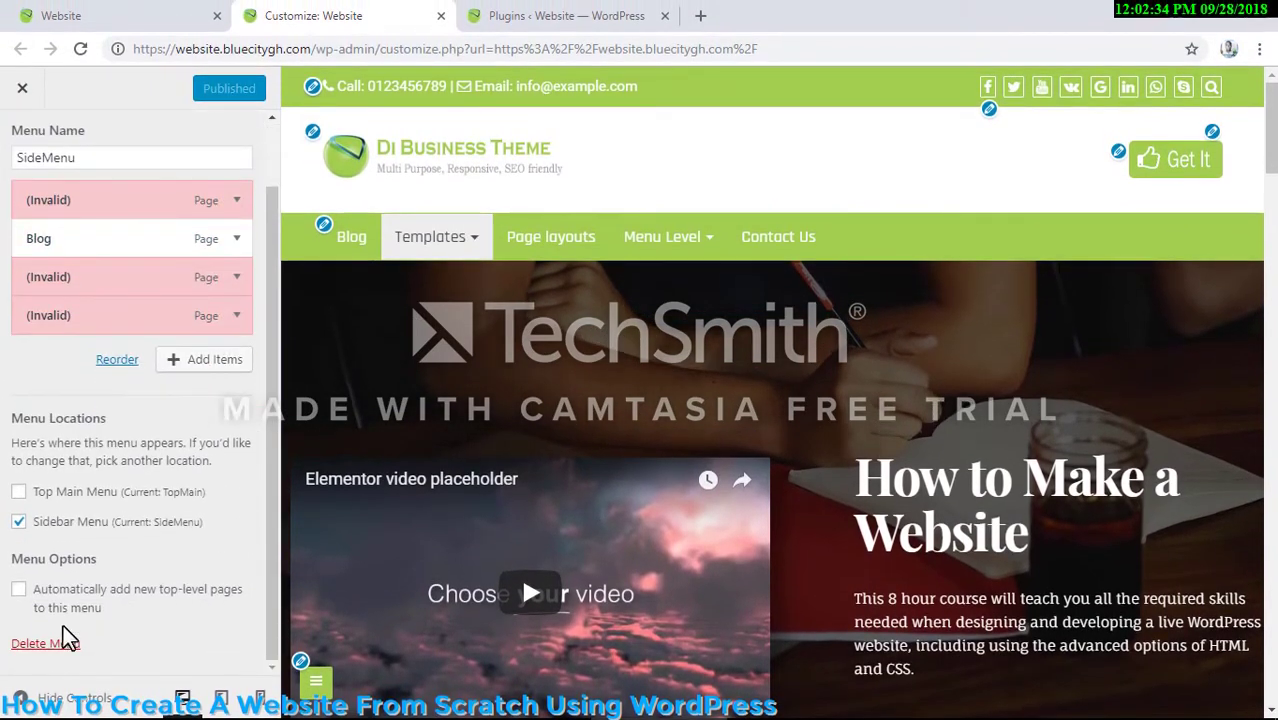
click(55, 643)
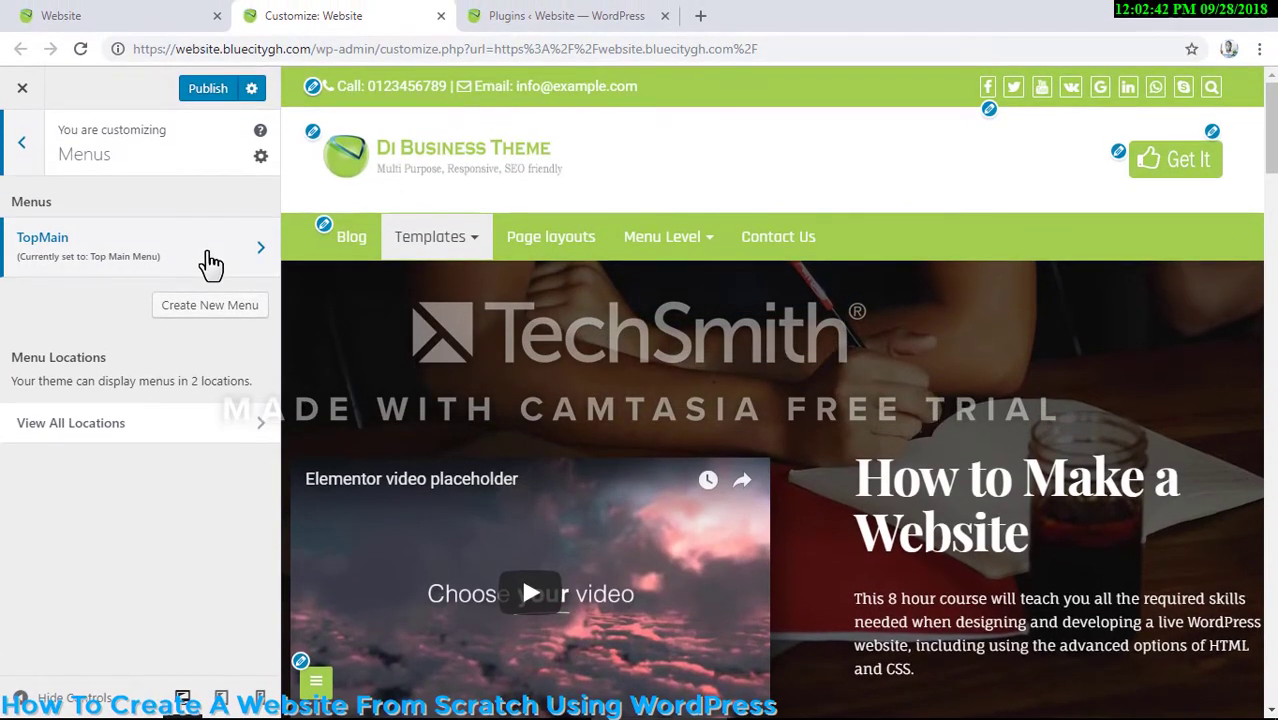
- Open the TopMain menu, look through its items and delete the whole menu
click(211, 263)
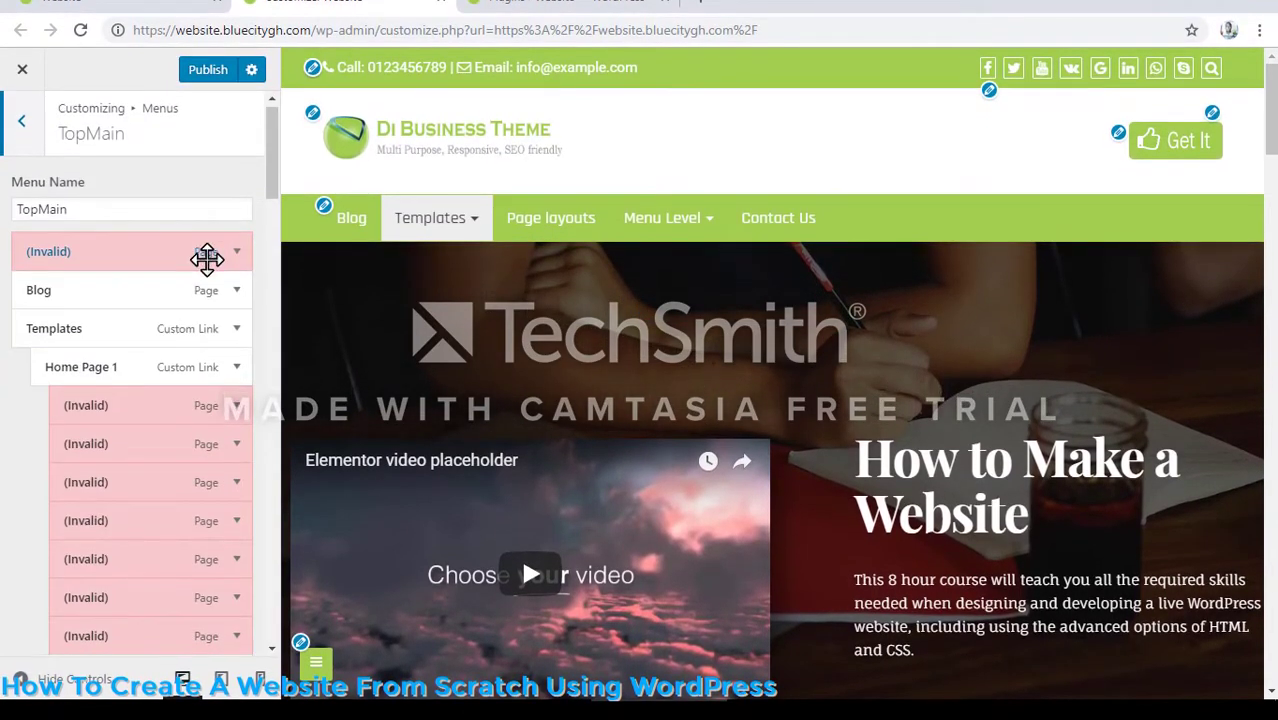
scroll(180, 350, down, 8)
scroll(100, 590, down, 15)
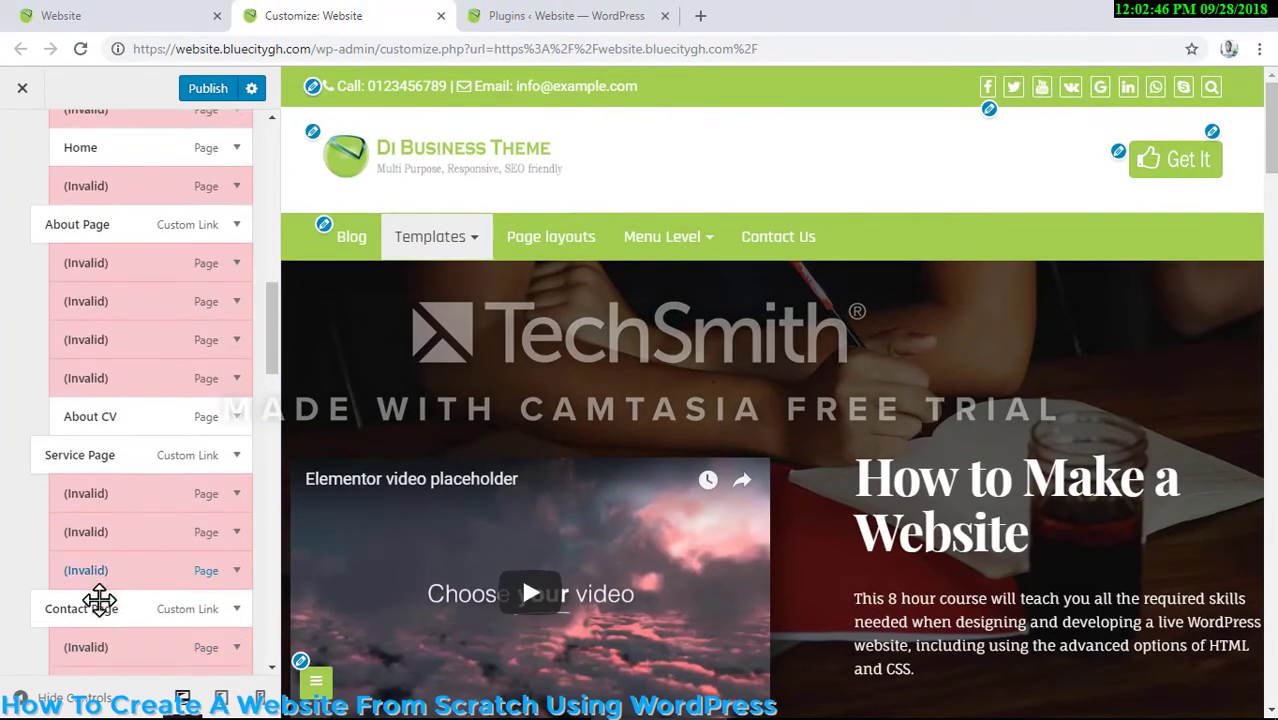
scroll(94, 577, down, 10)
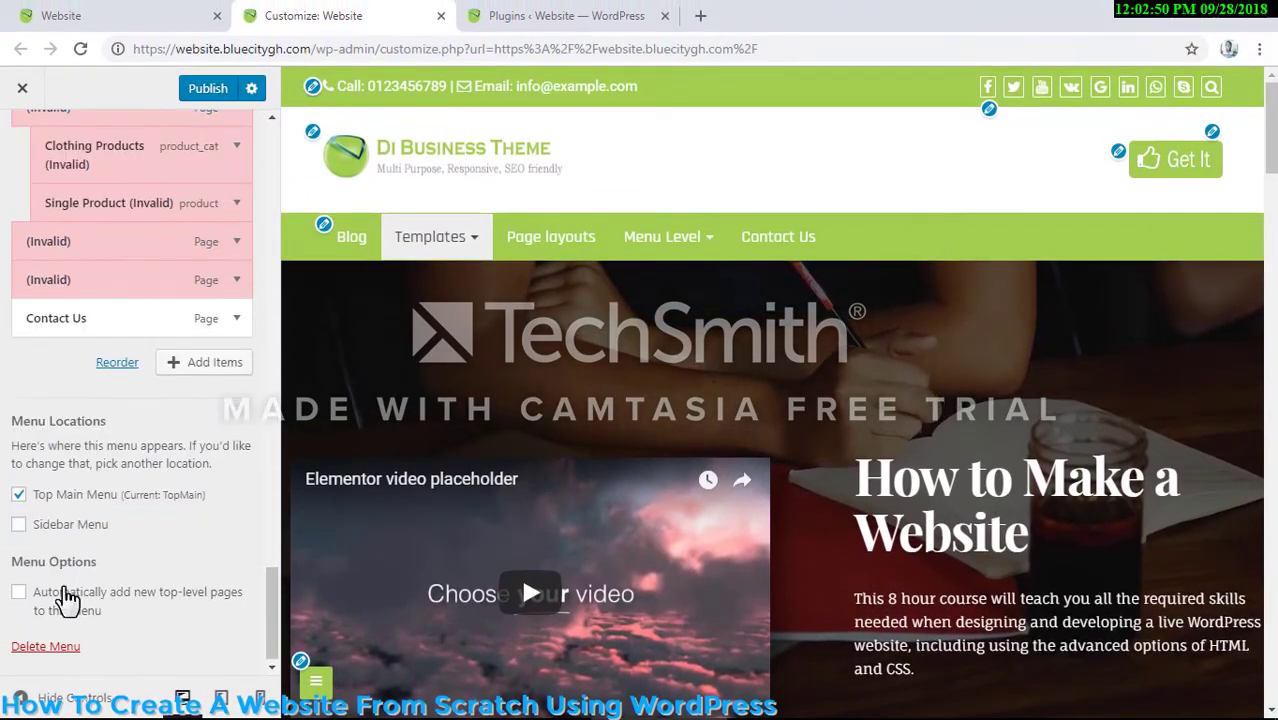
click(50, 646)
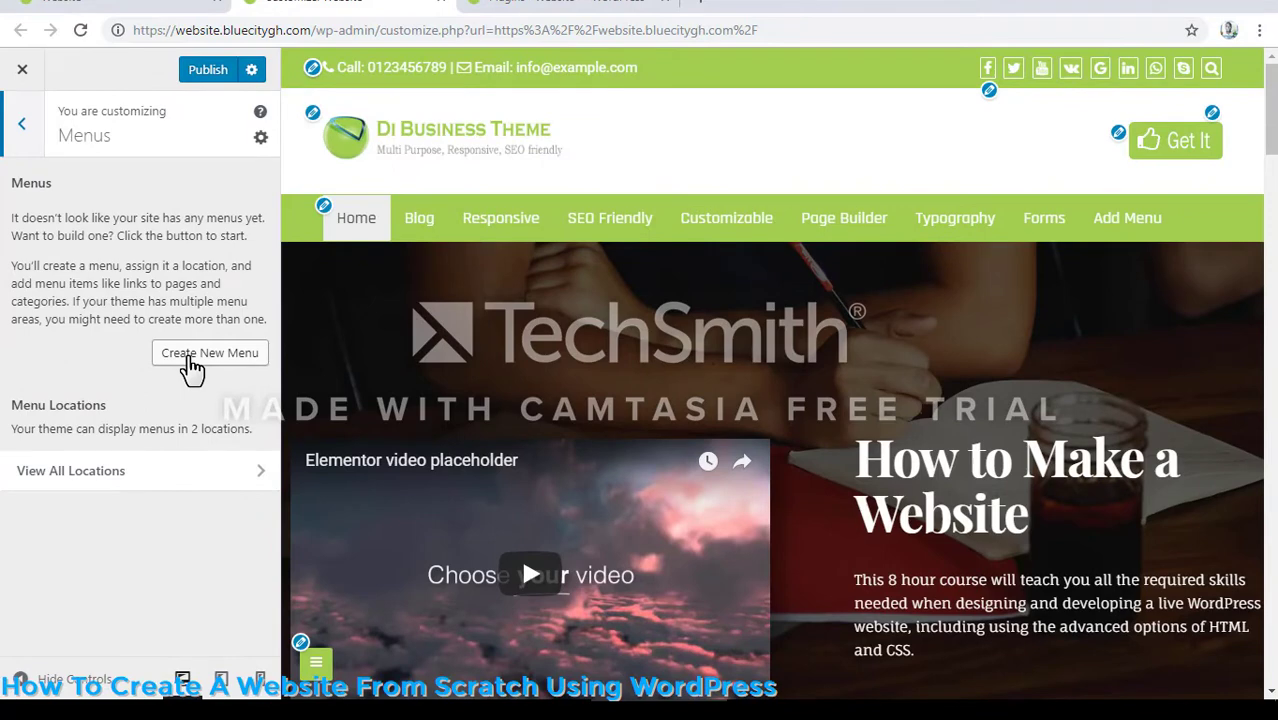
- Create a new menu named Main Menu and assign it to the Top Main Menu location
click(192, 364)
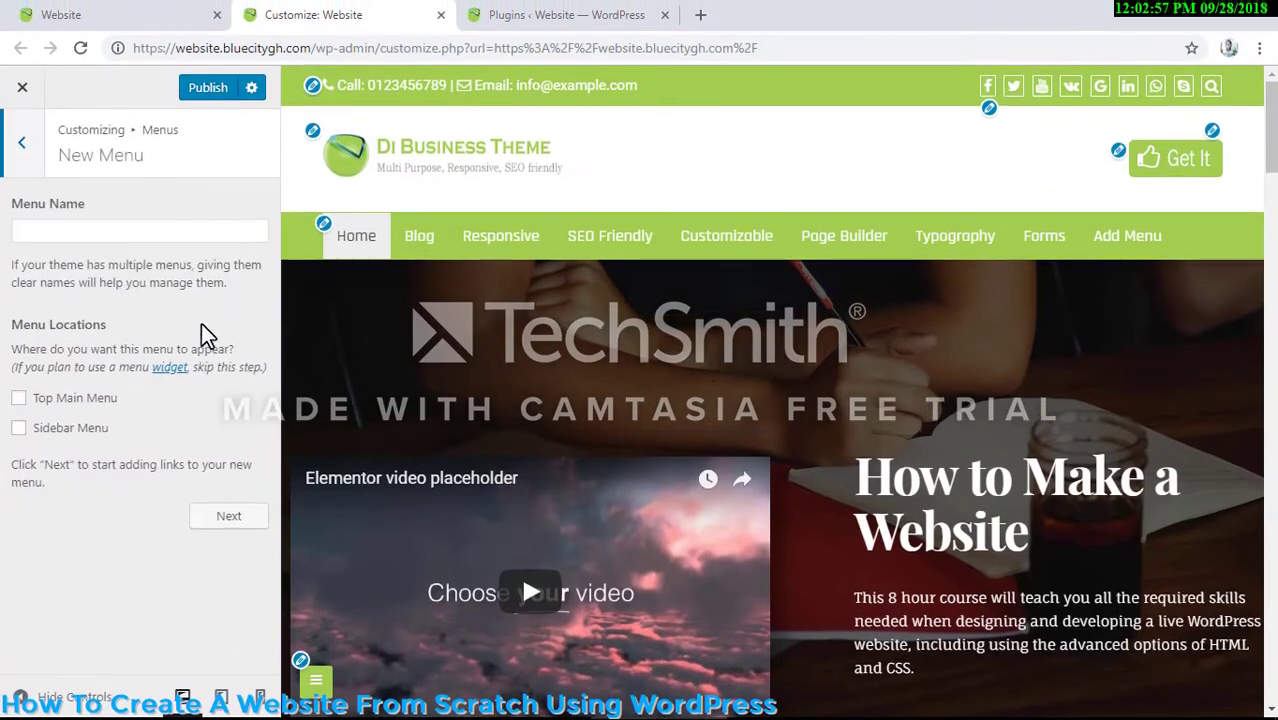
click(207, 224)
text(M)
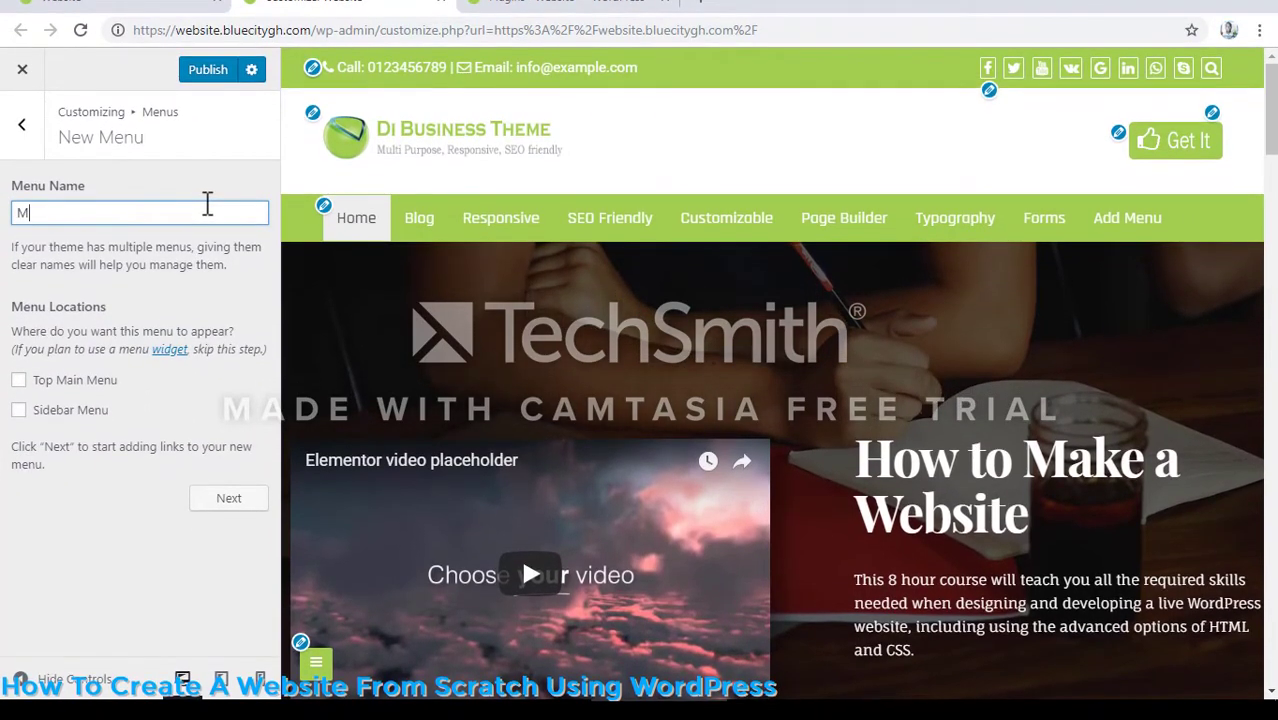
text(ain M)
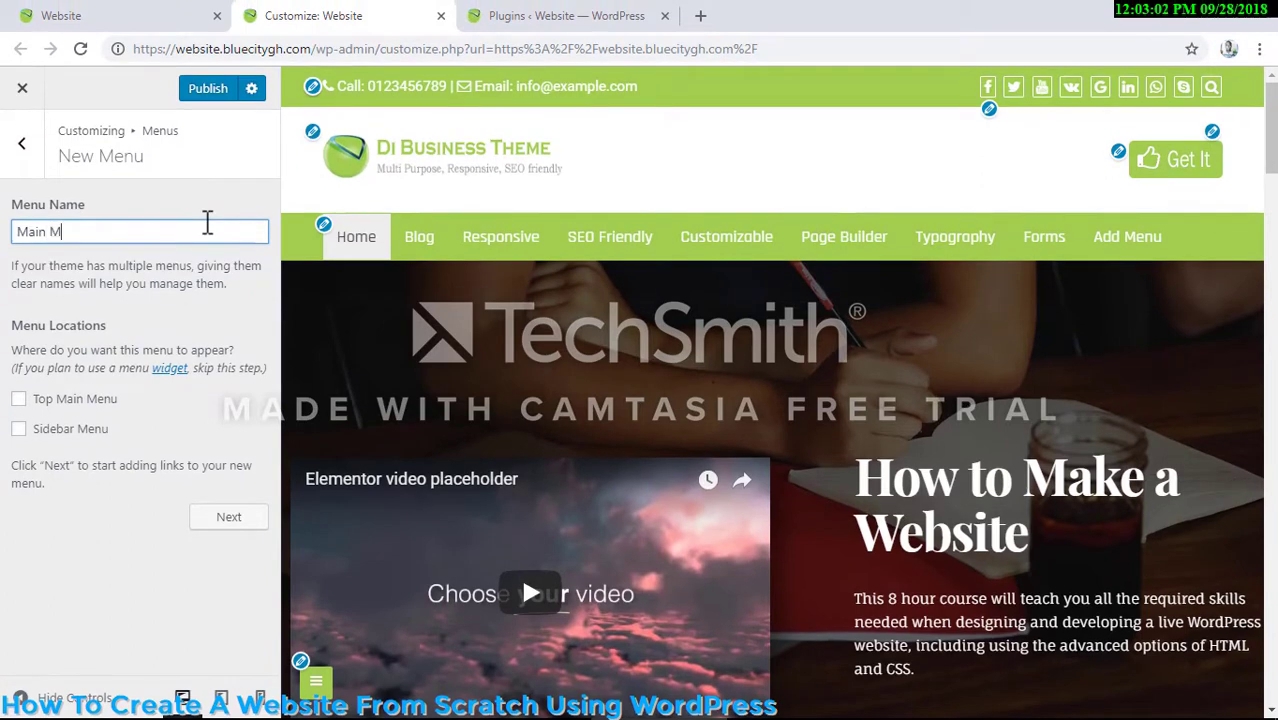
text(enu)
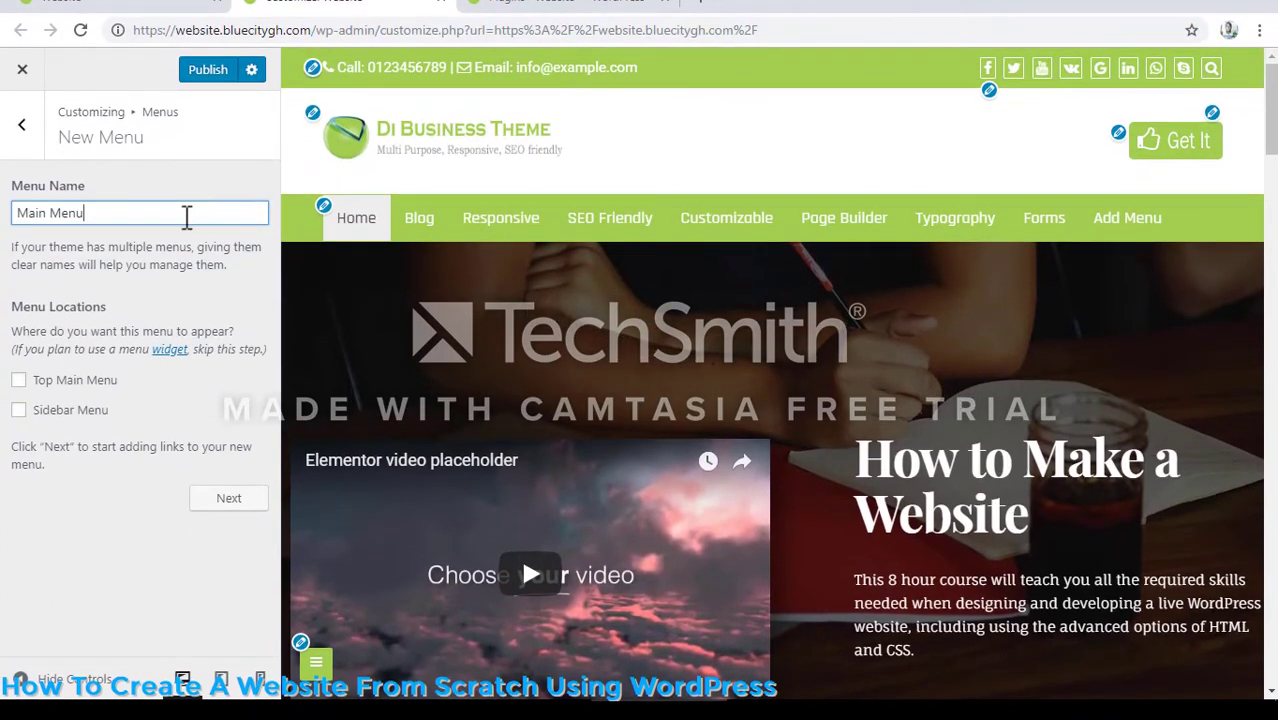
click(202, 518)
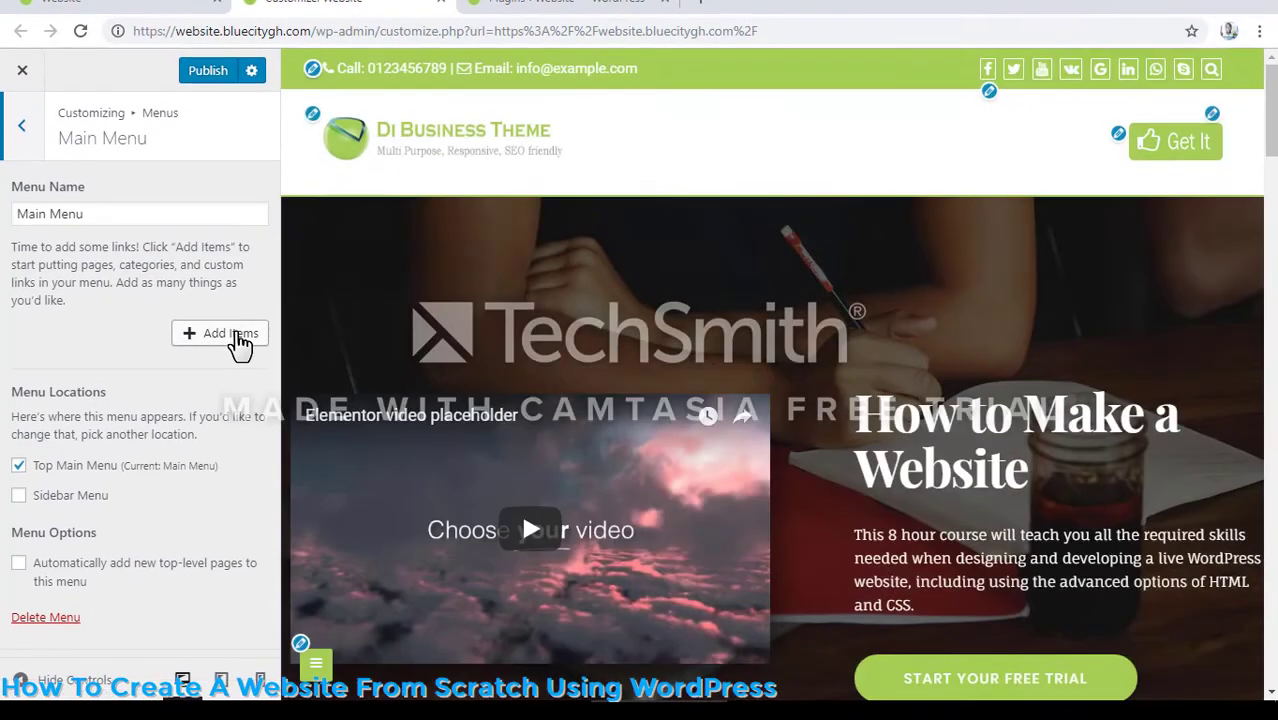
- Add the Contact Us, About CV, Blog and Home pages to Main Menu, without keeping the Home custom link
click(238, 351)
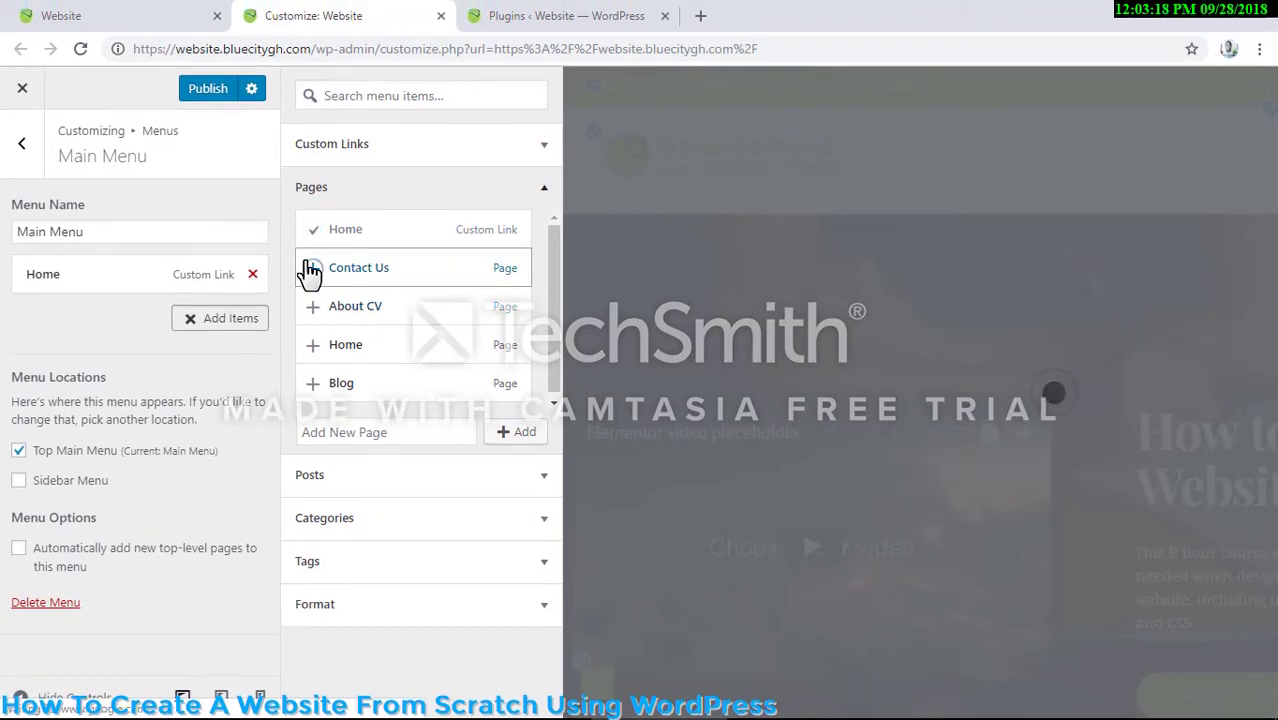
click(311, 268)
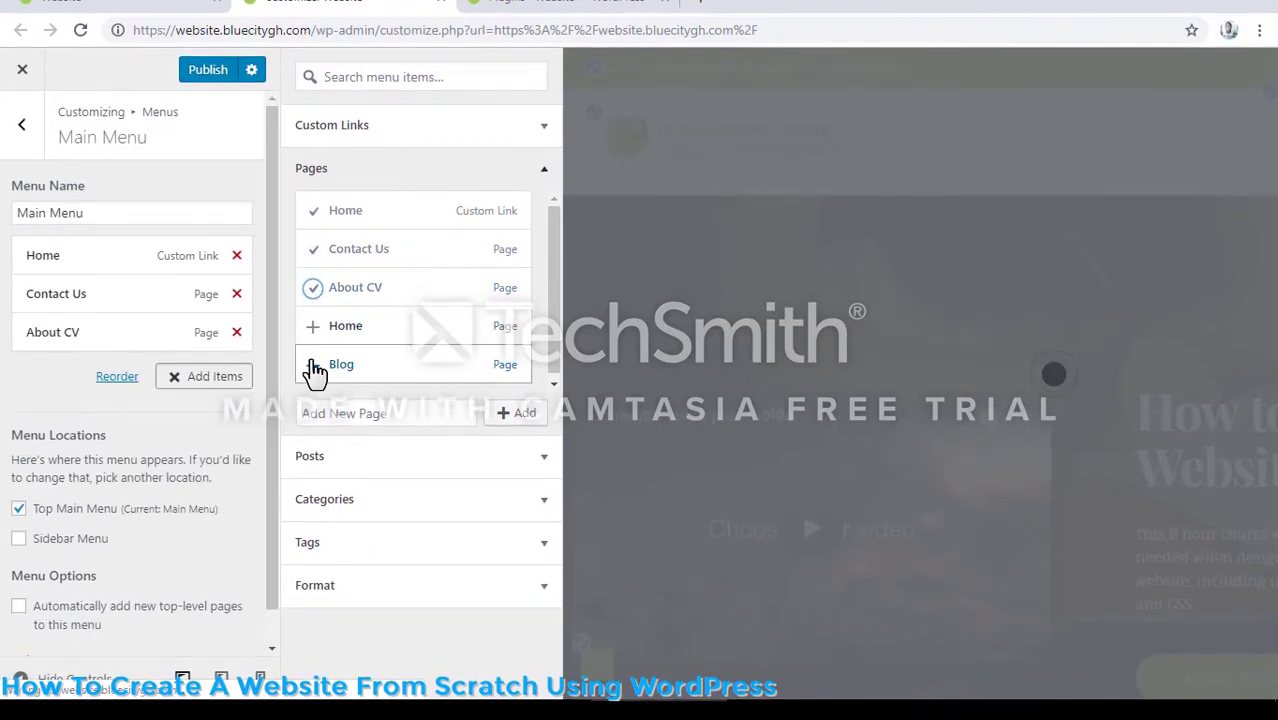
click(313, 384)
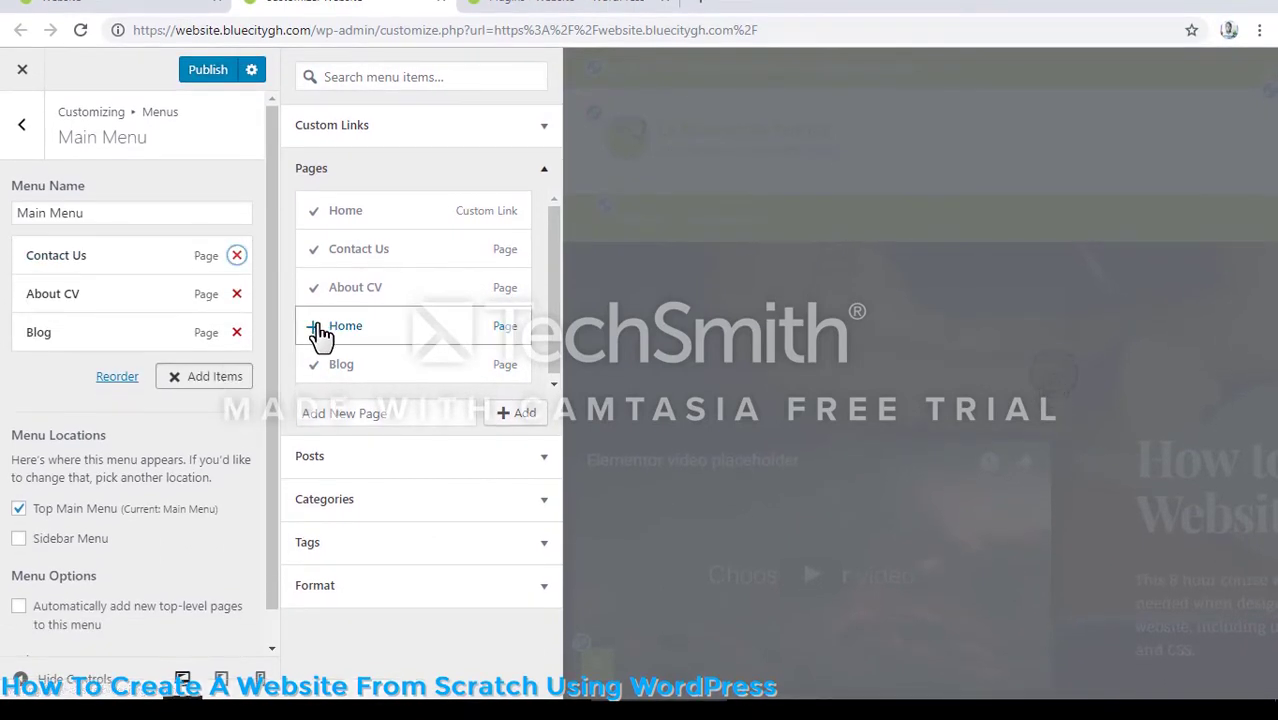
click(316, 330)
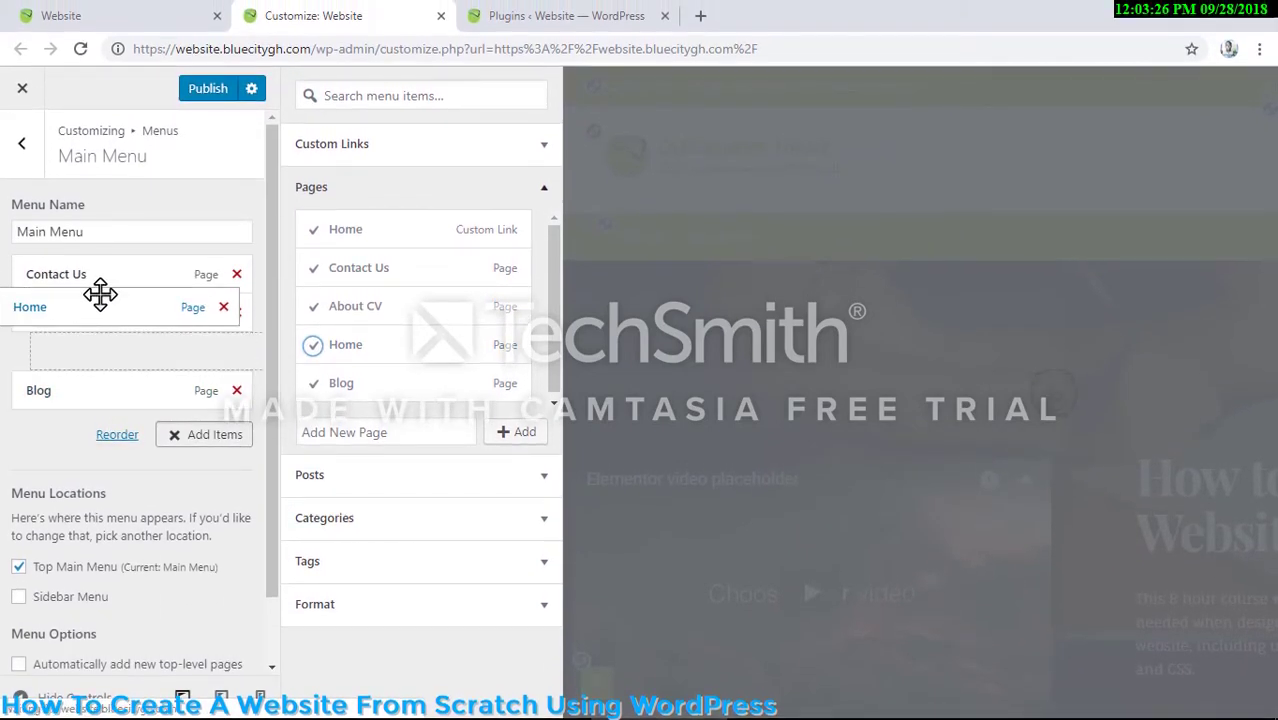
- Reorder the Main Menu items as Home, Blog, Contact Us, About CV
mouse_move(100, 293)
mouse_down()
mouse_move(114, 265)
mouse_move(117, 290)
mouse_up()
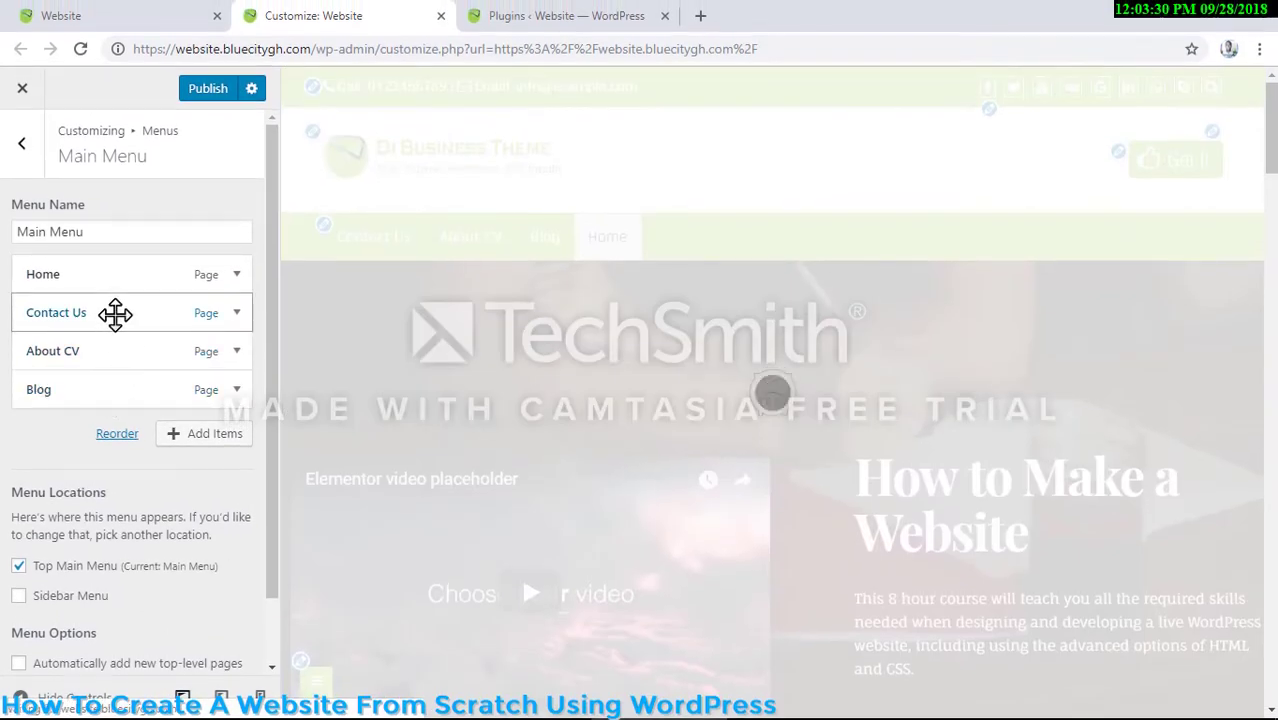
mouse_move(105, 313)
mouse_down()
mouse_move(103, 286)
mouse_move(105, 313)
mouse_up()
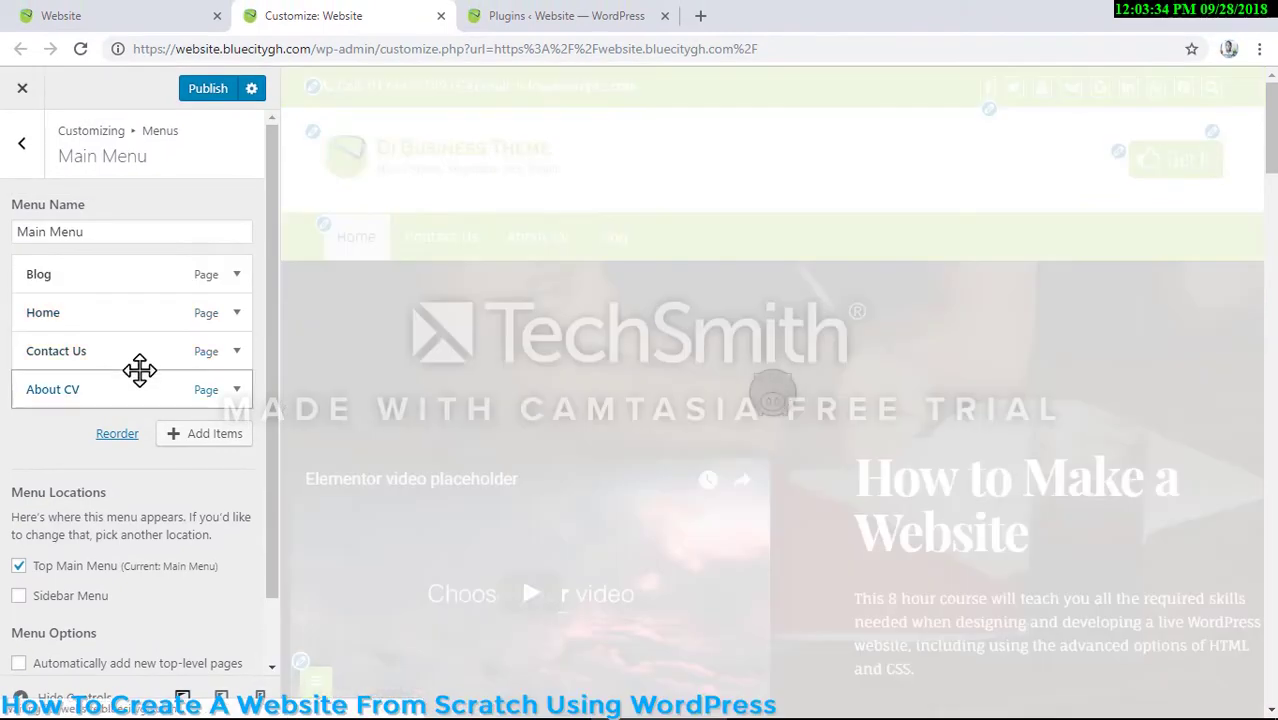
drag(120, 241, 125, 248)
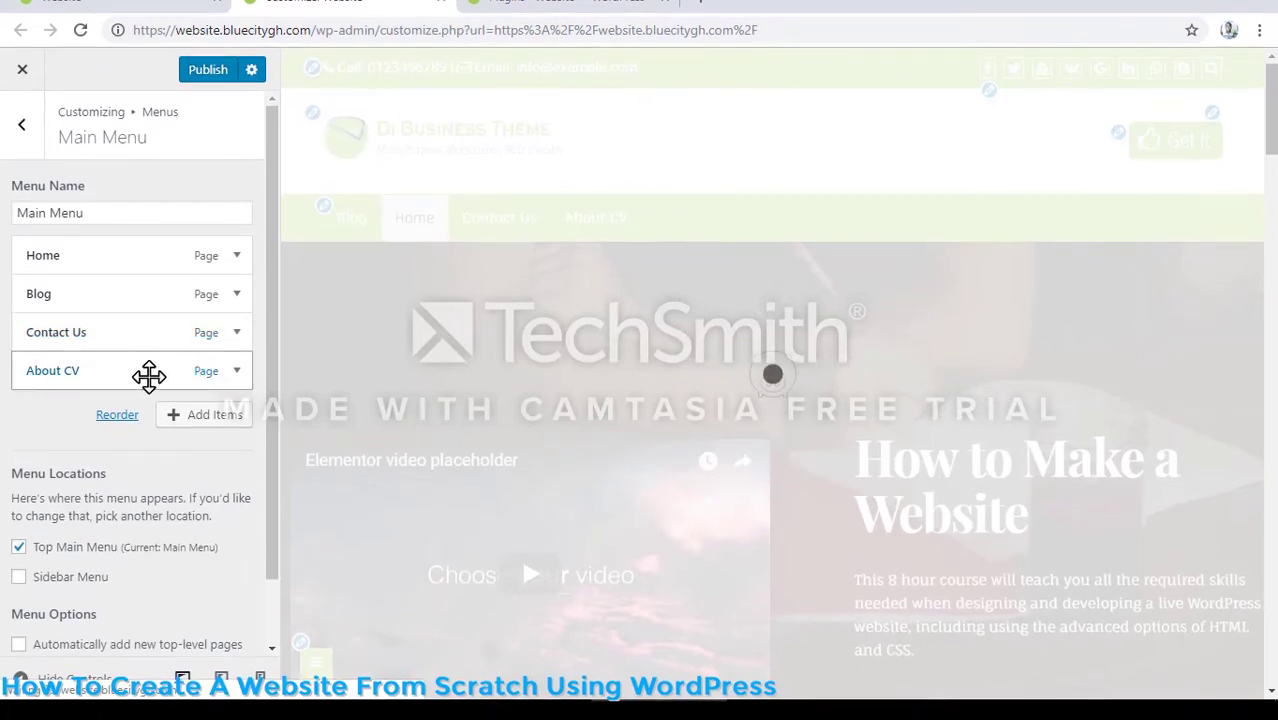
- Change the About CV item's navigation label to About Us and publish the menu changes
click(115, 447)
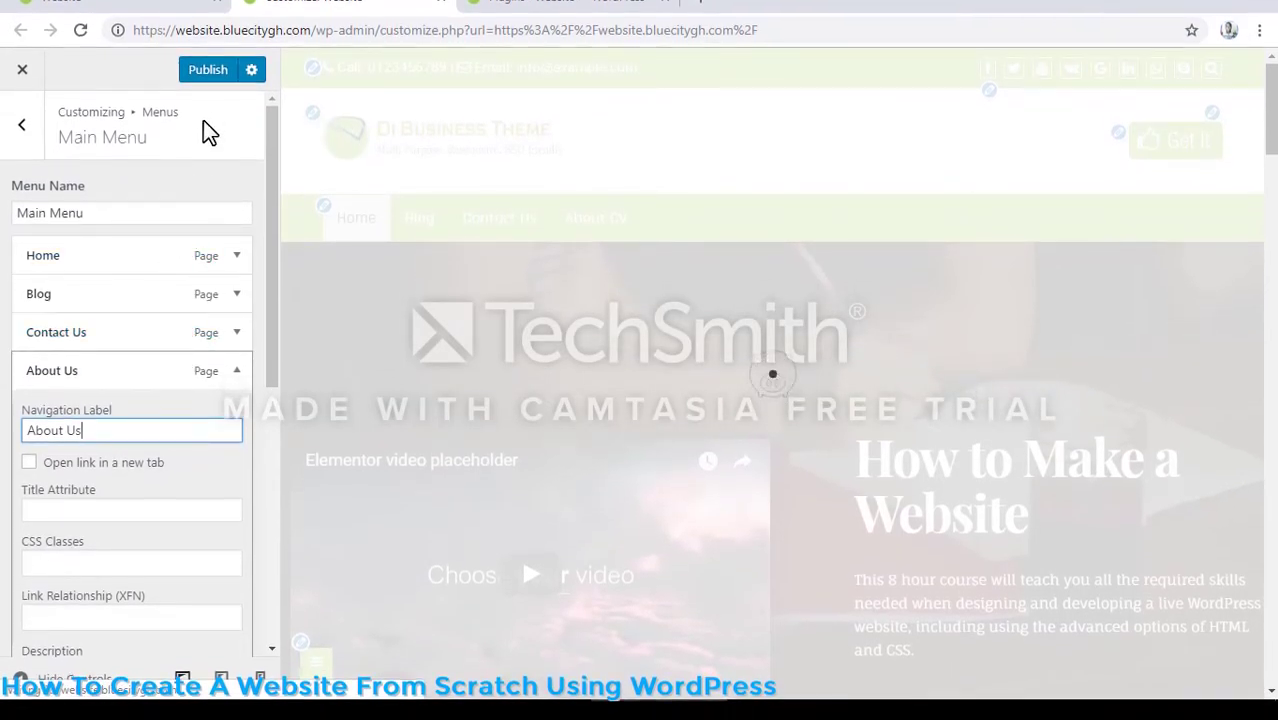
click(206, 72)
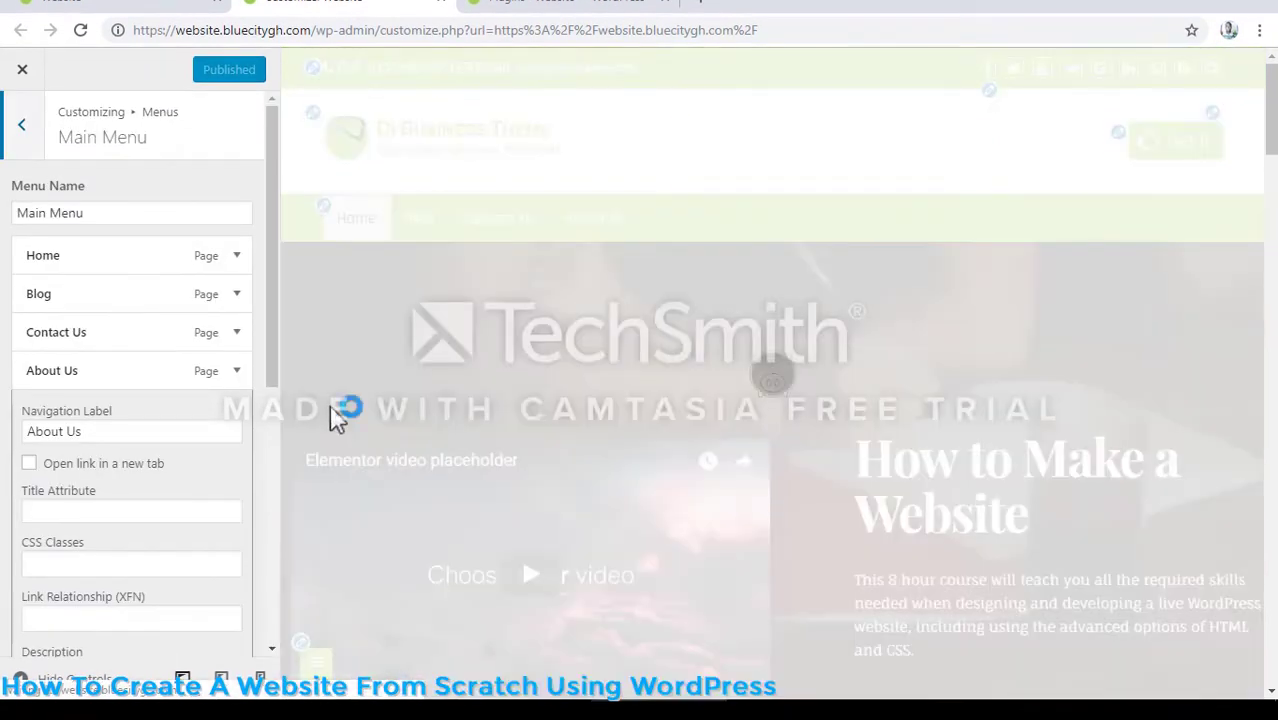
scroll(201, 437, down, 1)
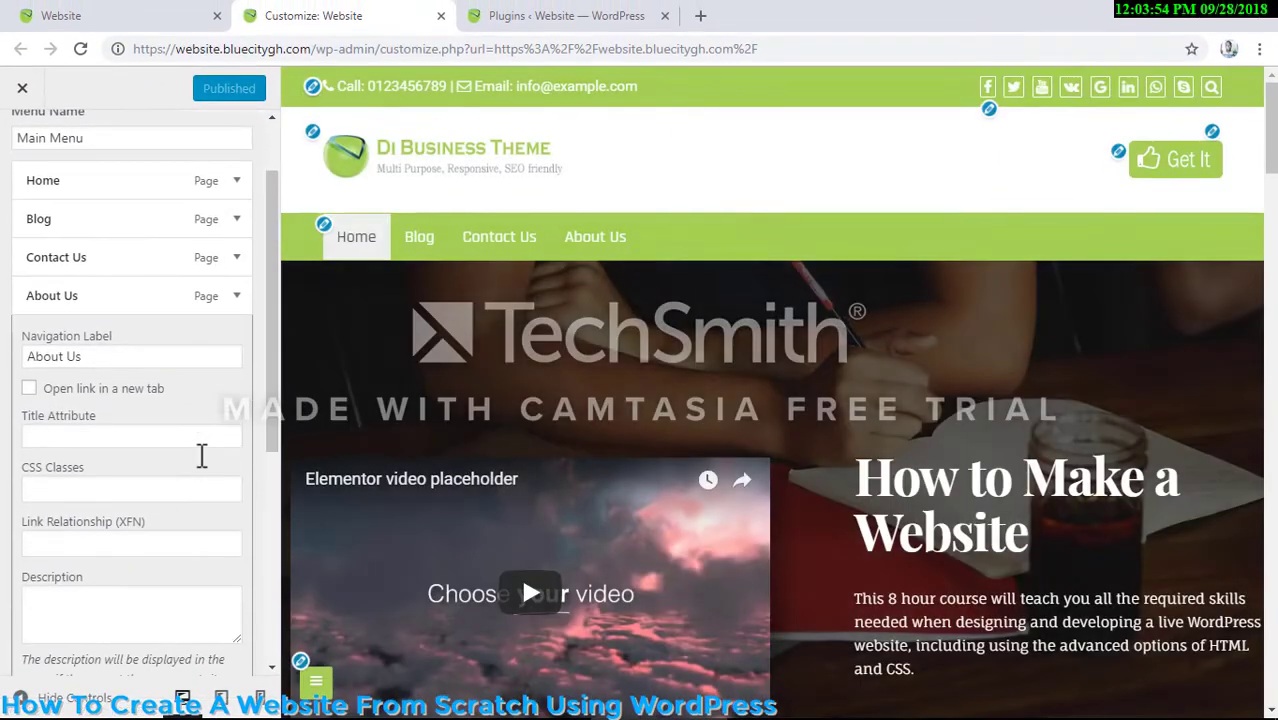
scroll(200, 442, down, 2)
scroll(201, 445, up, 4)
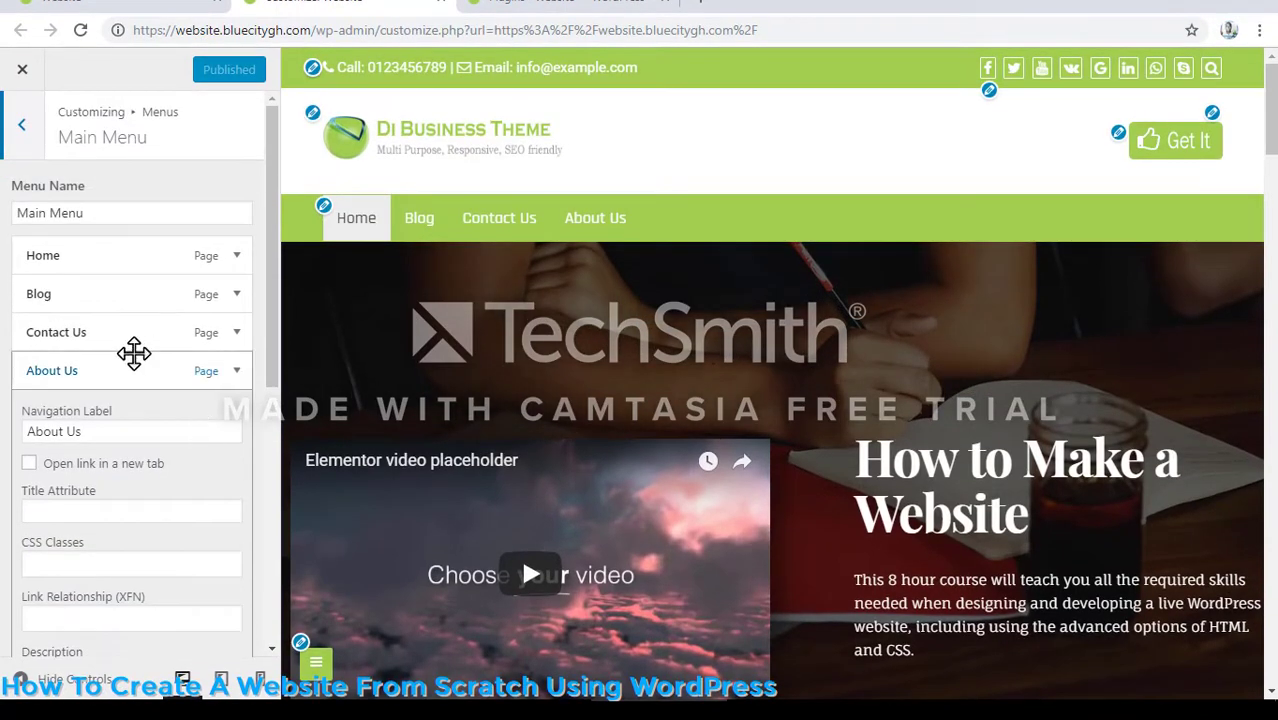
- Reload the live front page to check the new menu, and look over the Blog page's posts and sidebar widgets
click(91, 2)
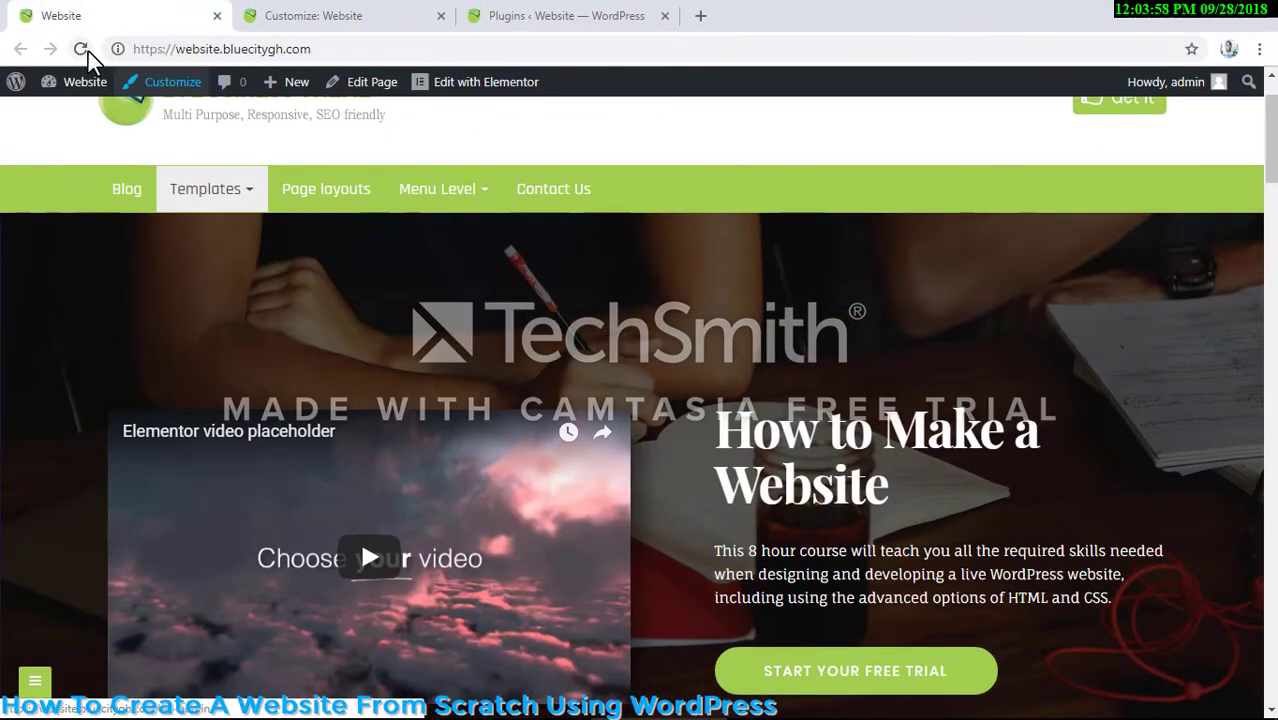
click(81, 48)
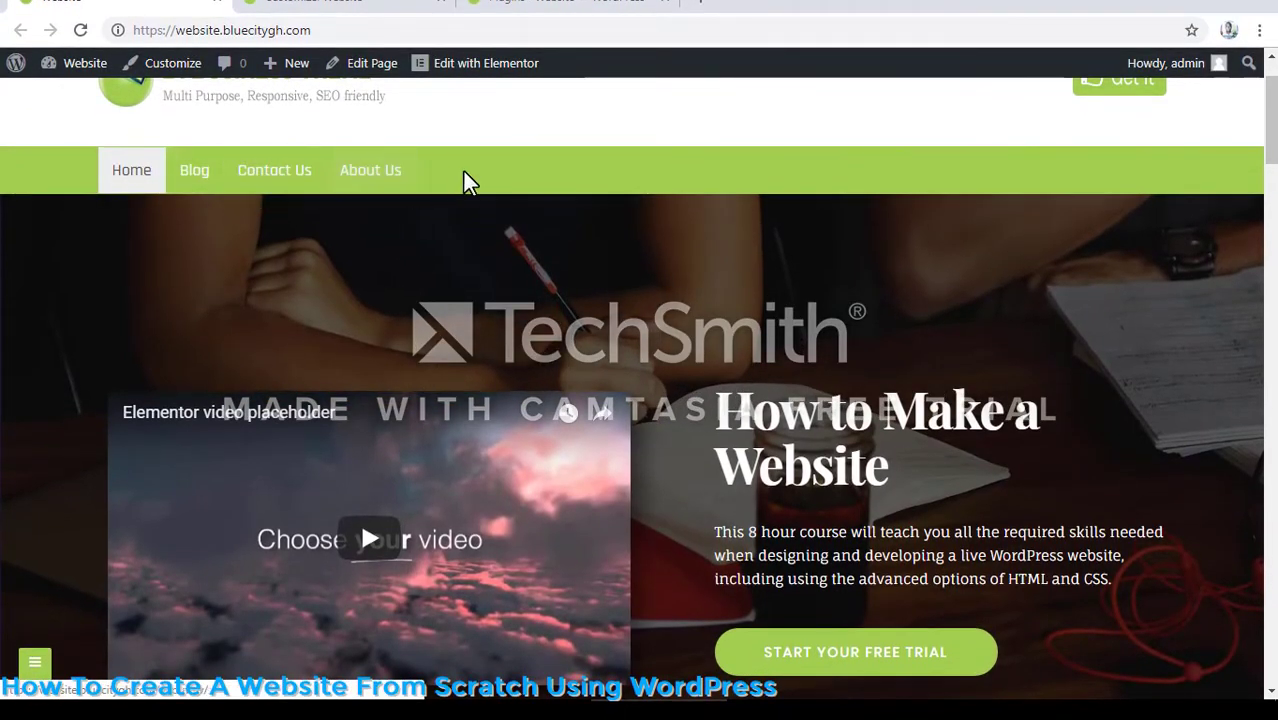
click(194, 190)
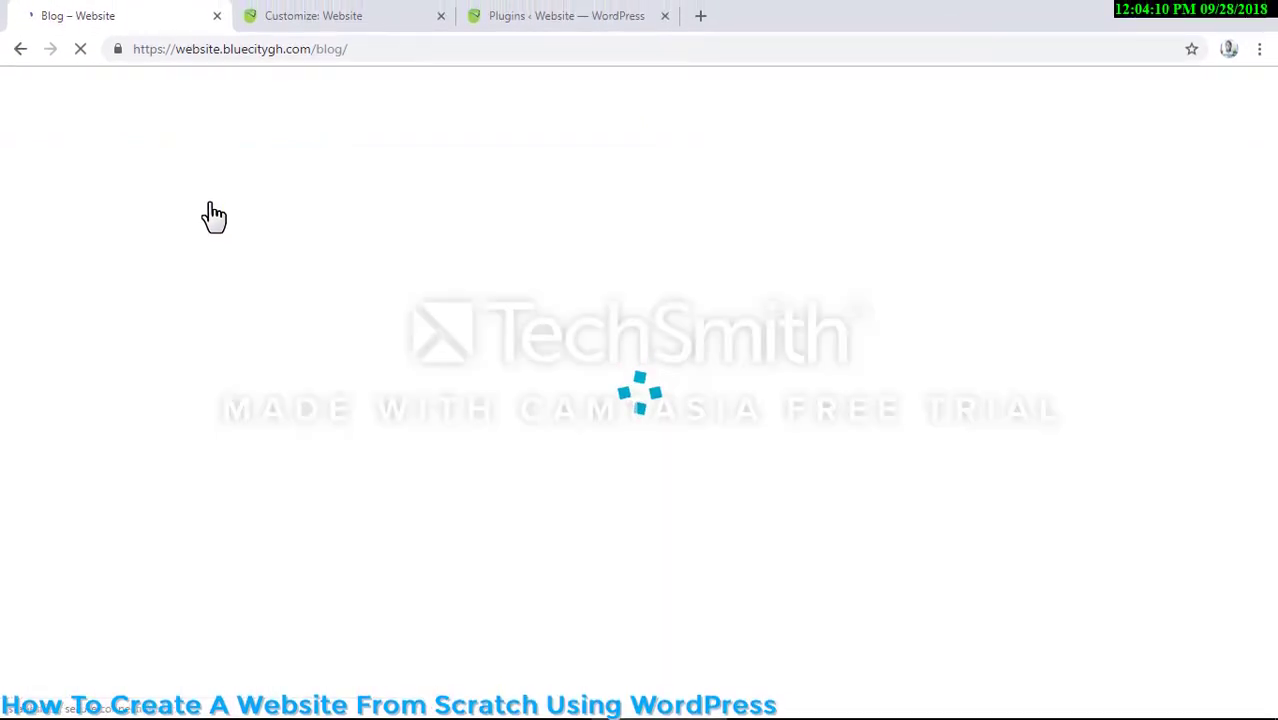
scroll(397, 280, down, 4)
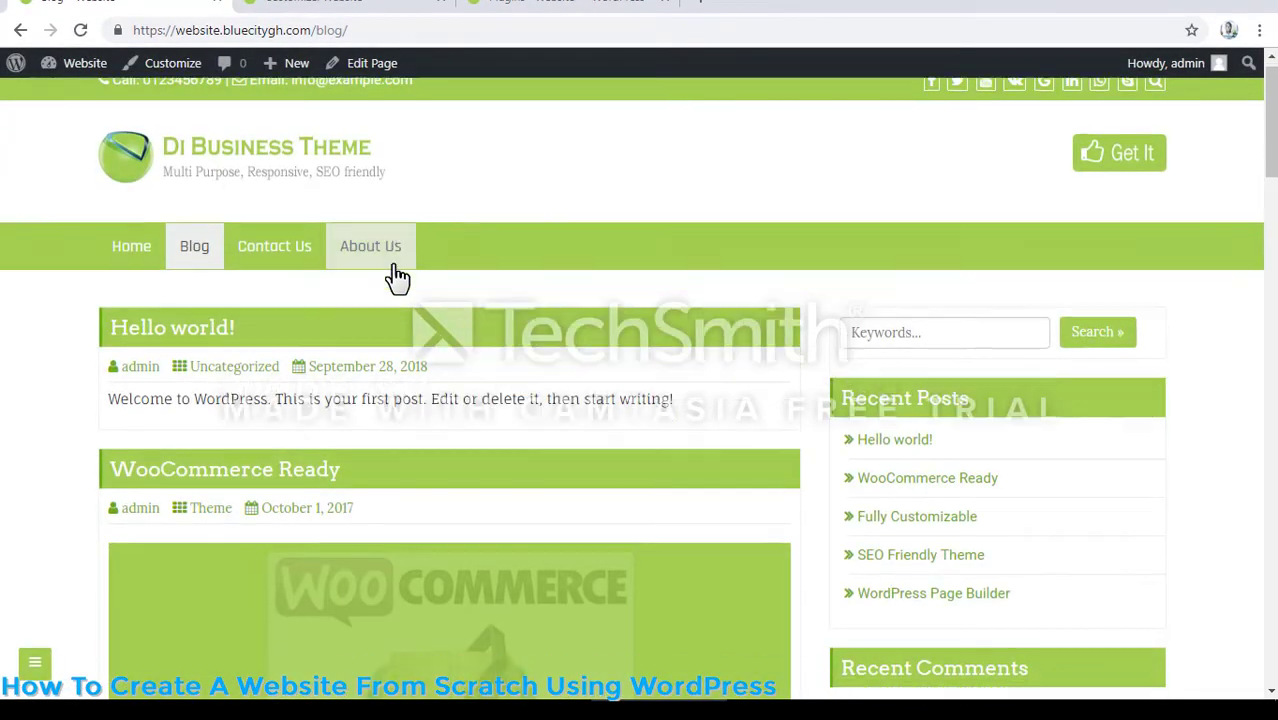
scroll(397, 288, down, 10)
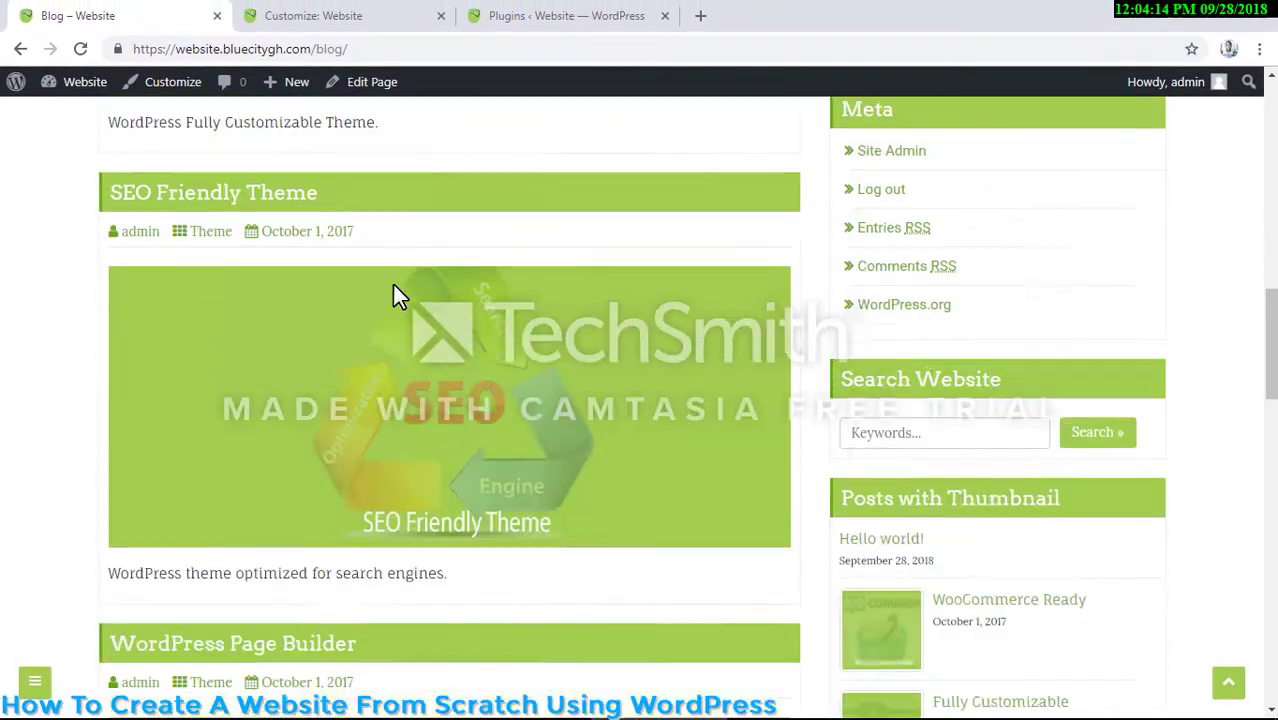
scroll(392, 270, down, 3)
scroll(1013, 368, up, 6)
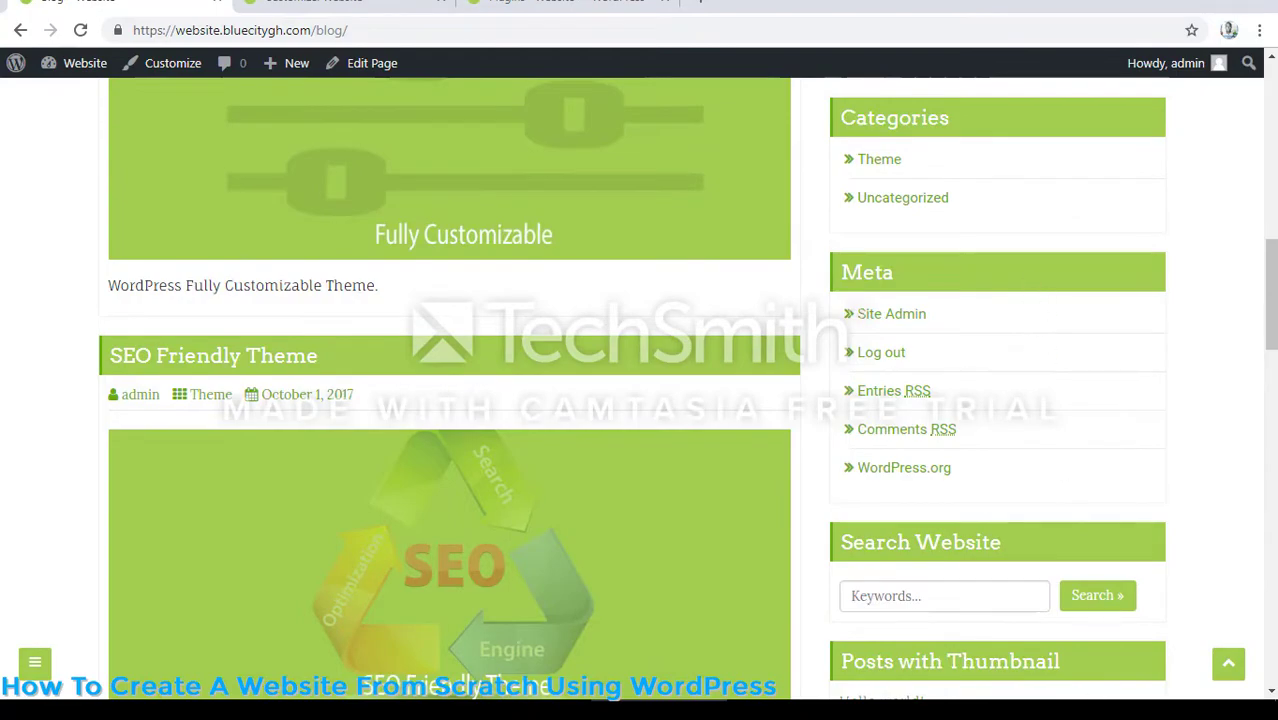
scroll(960, 280, down, 6)
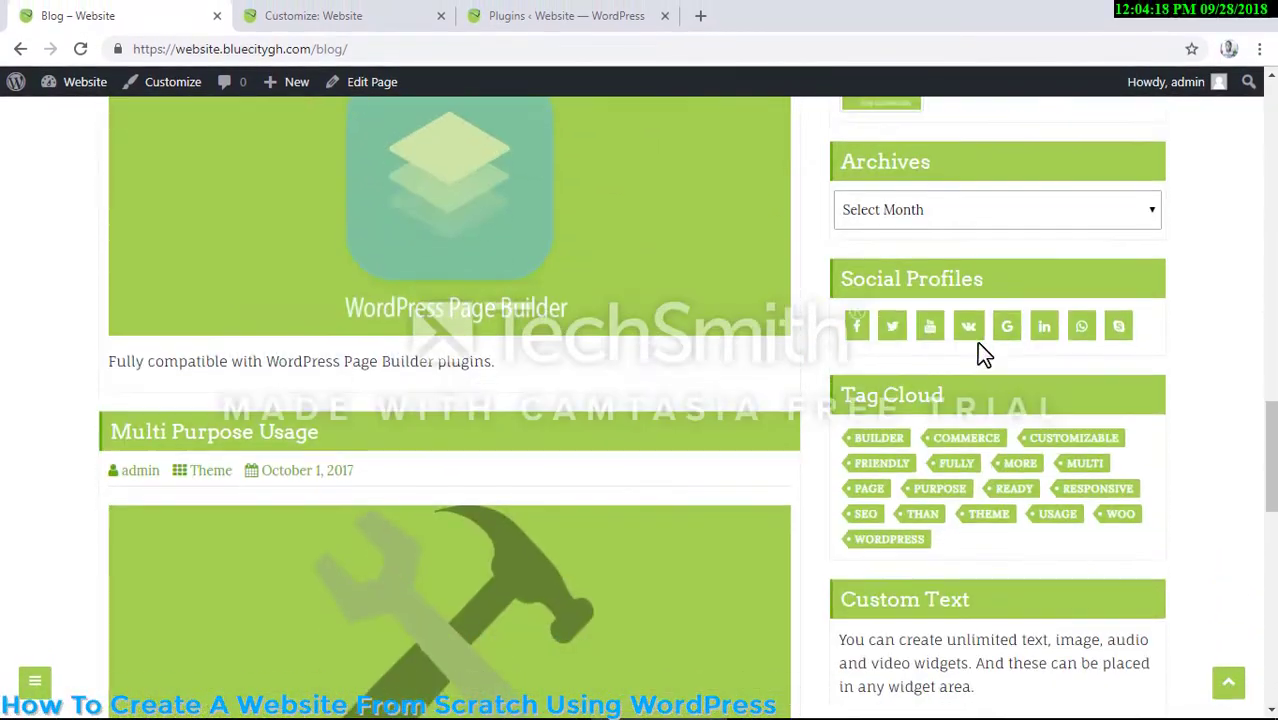
scroll(978, 340, down, 7)
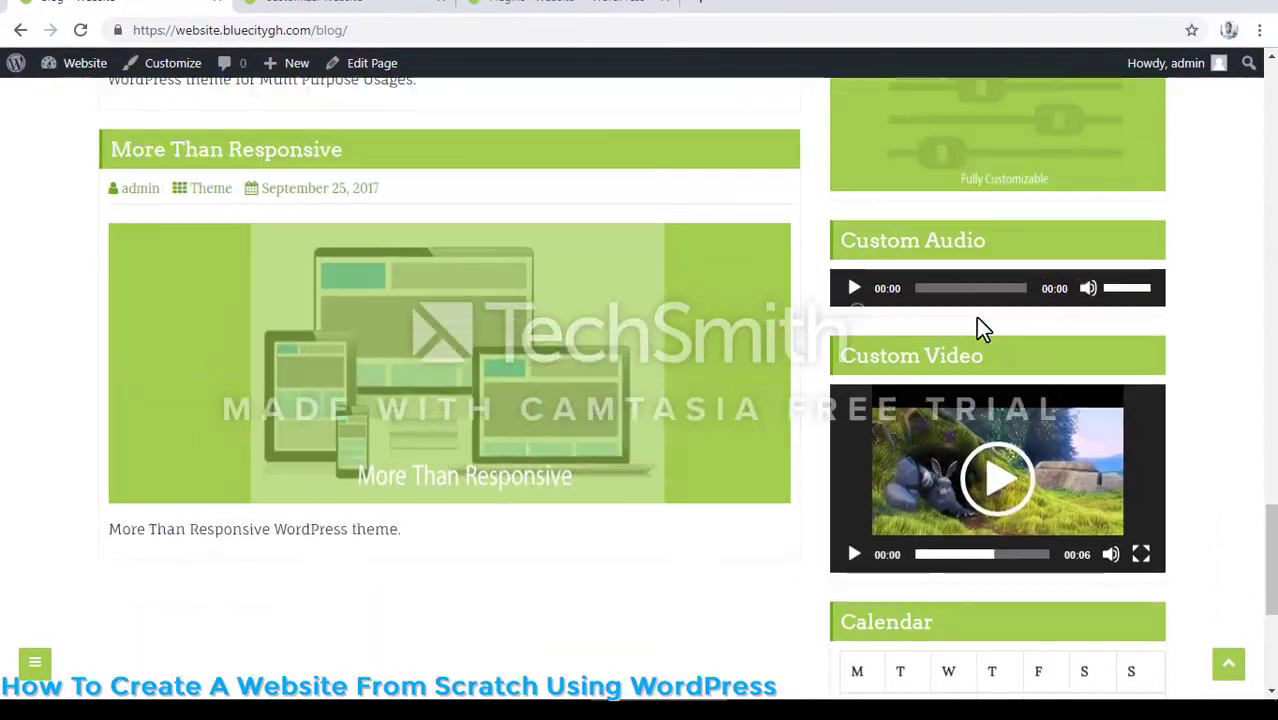
scroll(975, 325, up, 15)
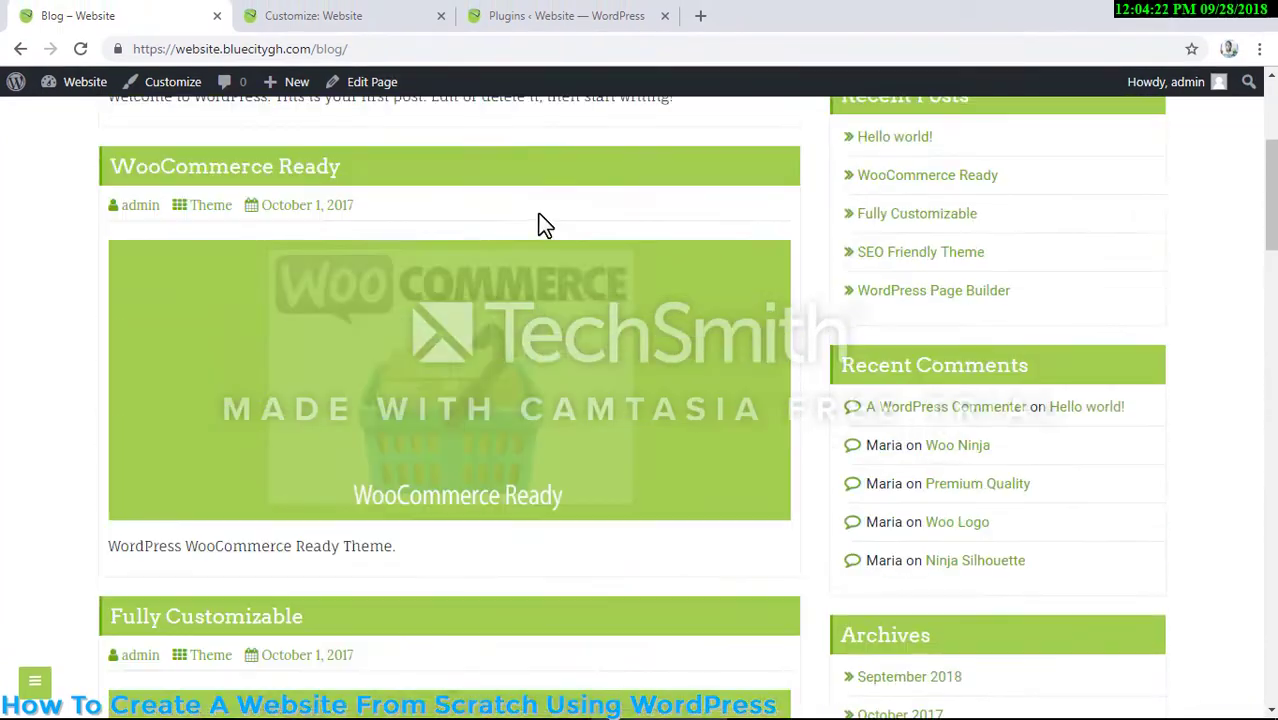
- Open the Contact Us page from the navigation menu and look over its map, contact form and footer sections
scroll(538, 213, up, 4)
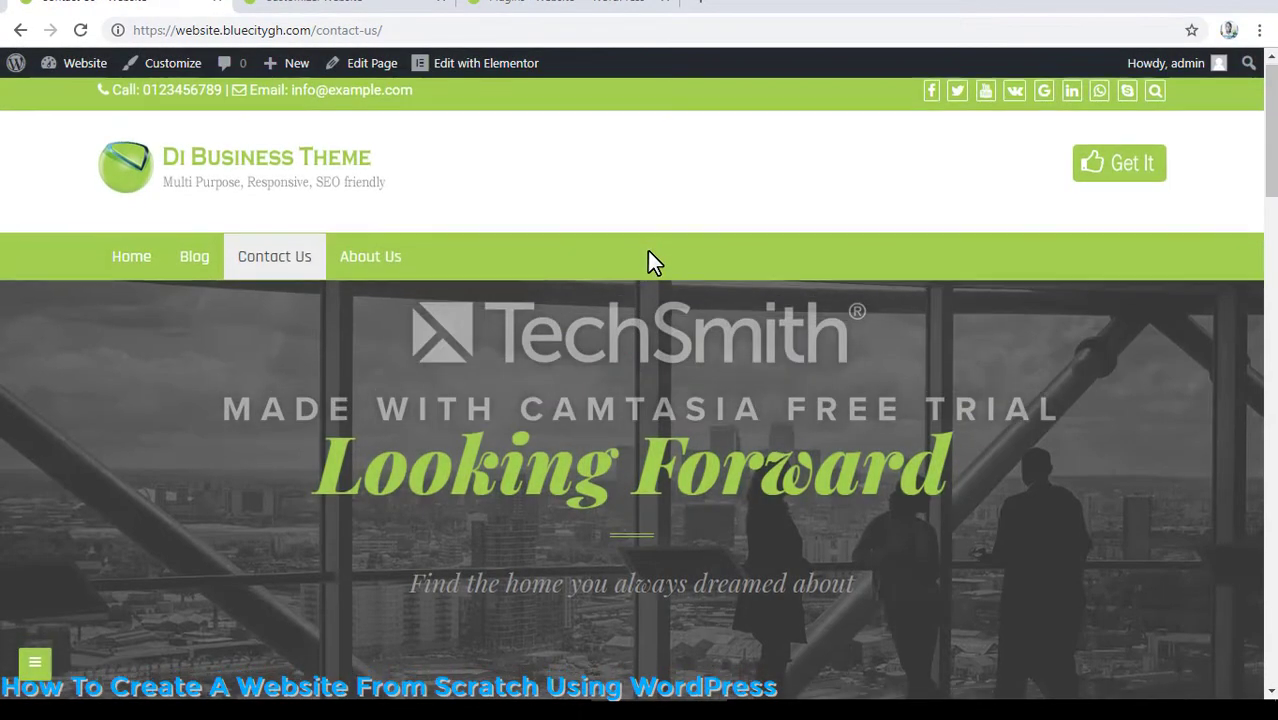
scroll(647, 250, down, 6)
scroll(647, 268, down, 10)
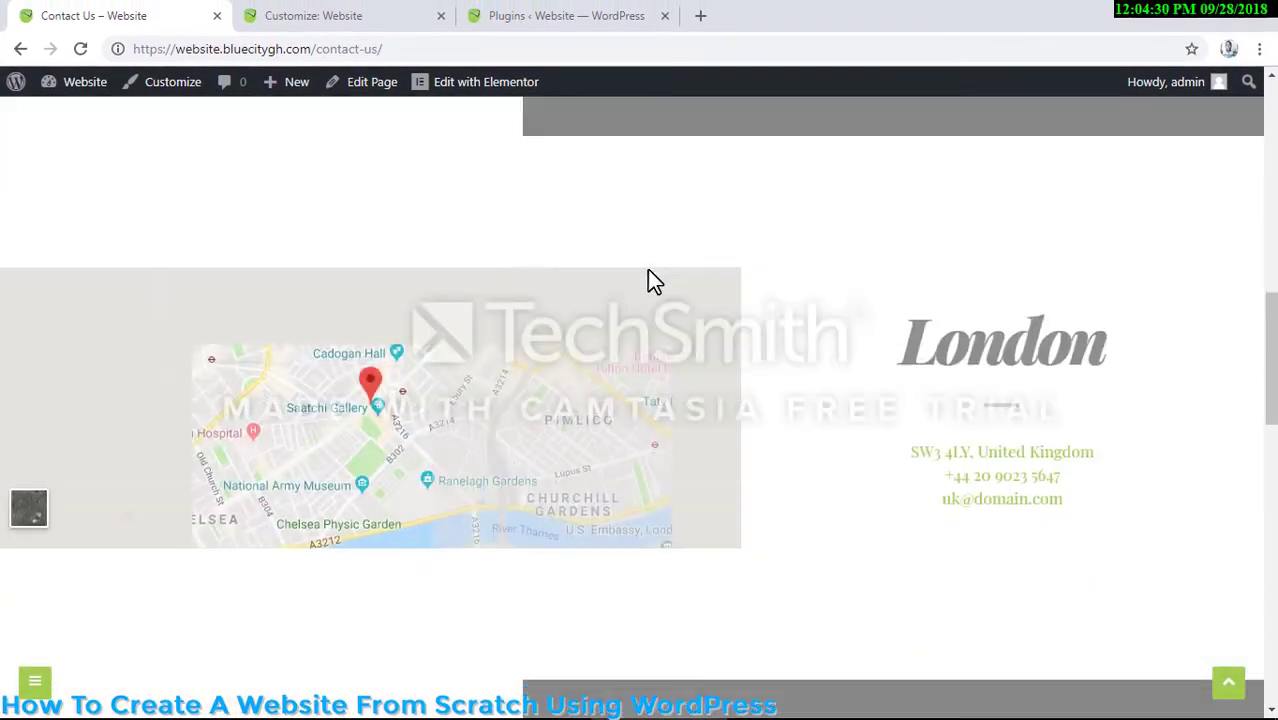
scroll(647, 251, down, 5)
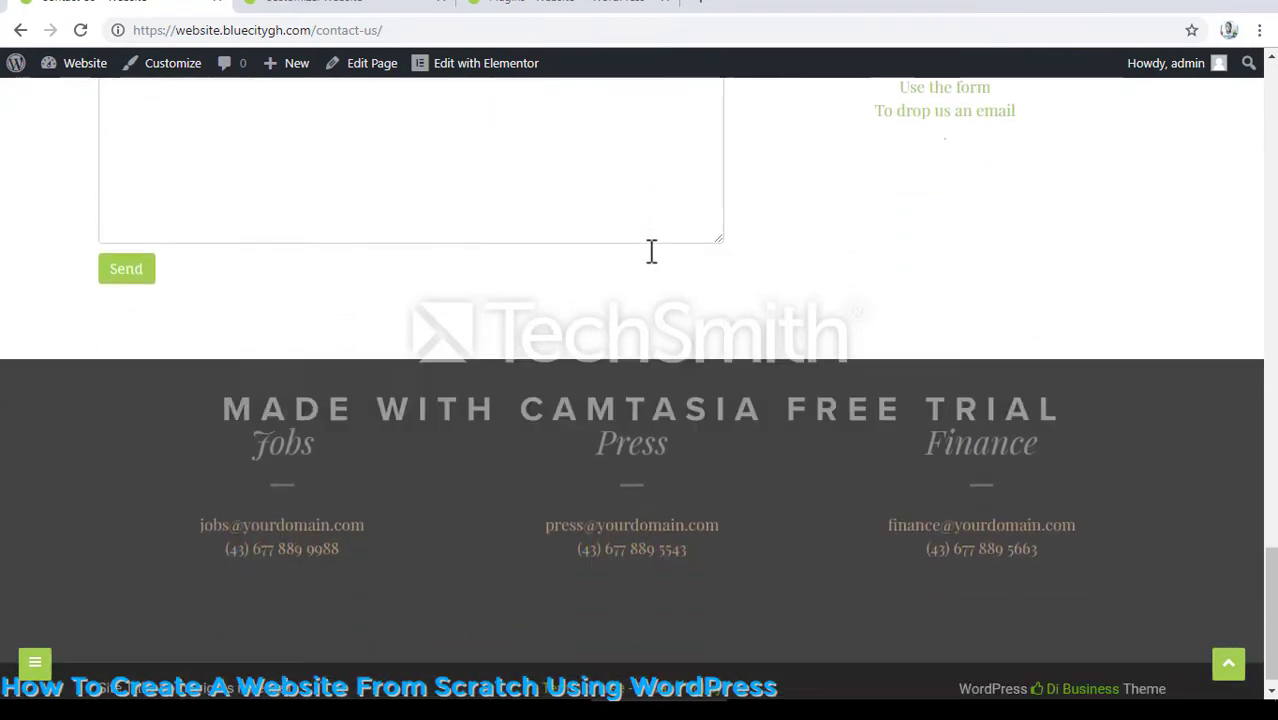
- Open the About Us page from the site's navigation menu and look over its experience, education, skills, contact and references sections
scroll(647, 251, up, 6)
scroll(647, 268, up, 15)
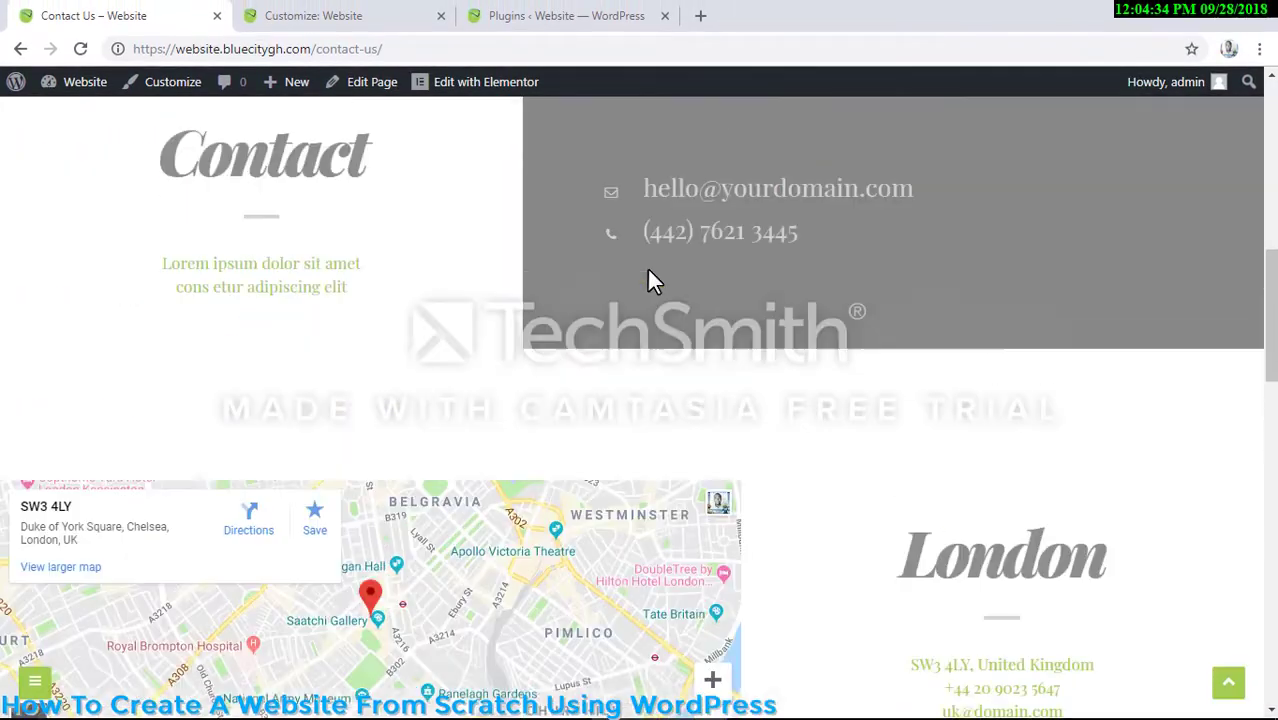
scroll(648, 262, up, 1)
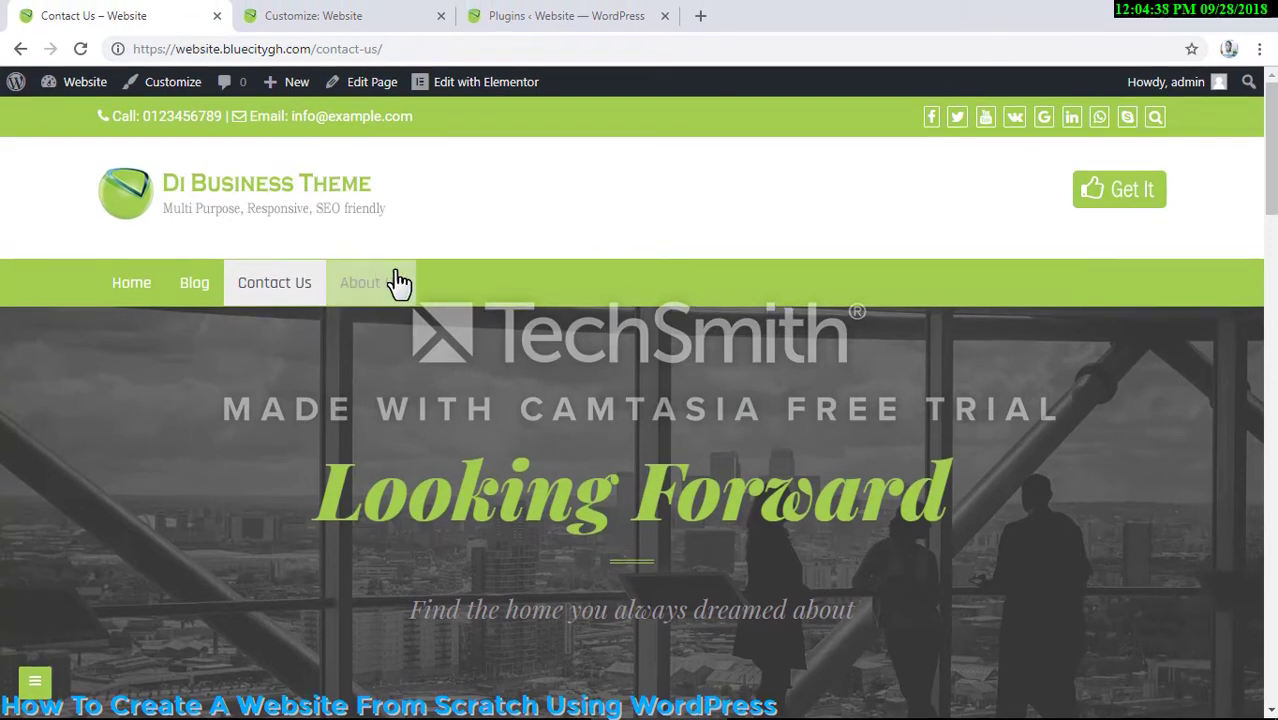
click(398, 282)
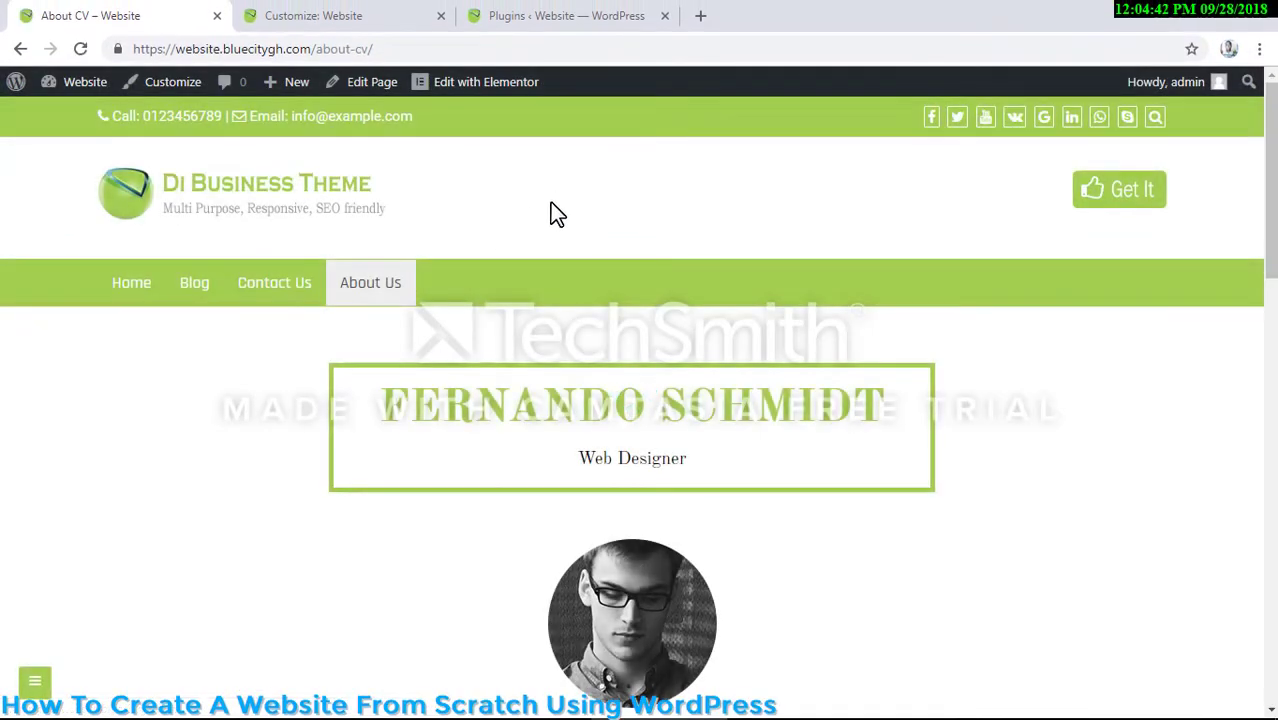
scroll(550, 202, down, 7)
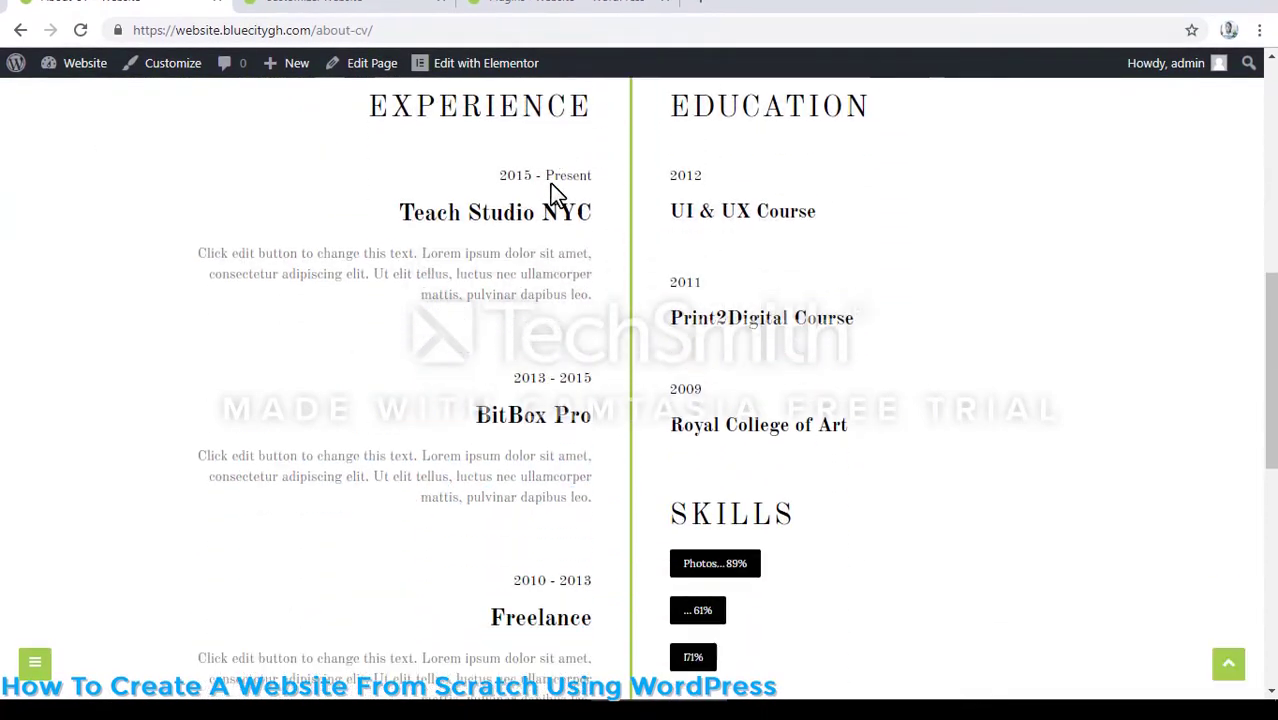
scroll(550, 183, down, 6)
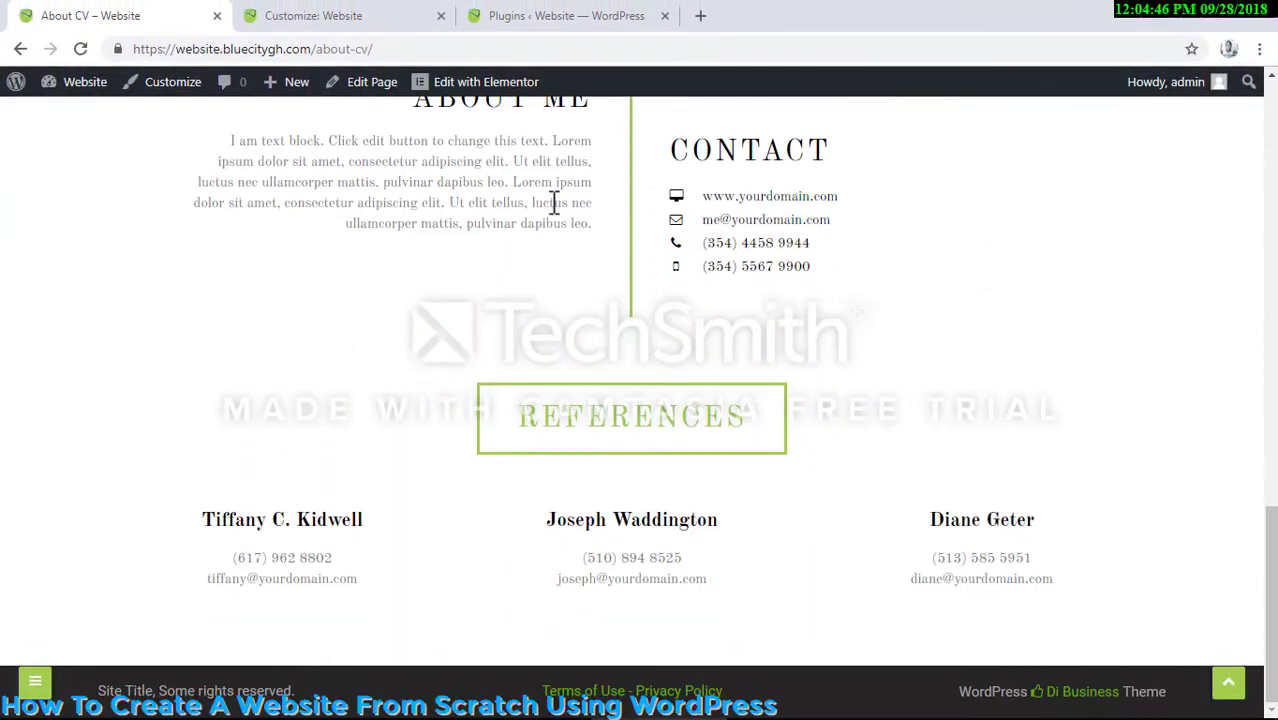
scroll(554, 202, up, 12)
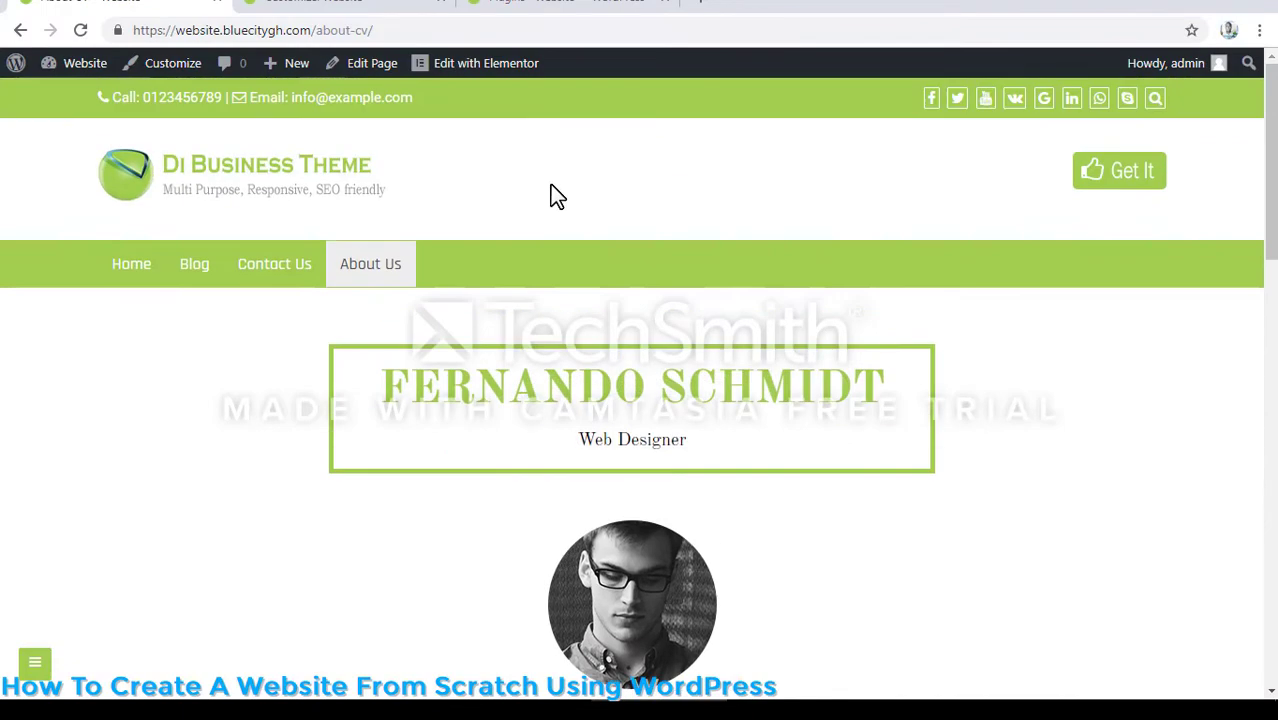
scroll(550, 186, down, 10)
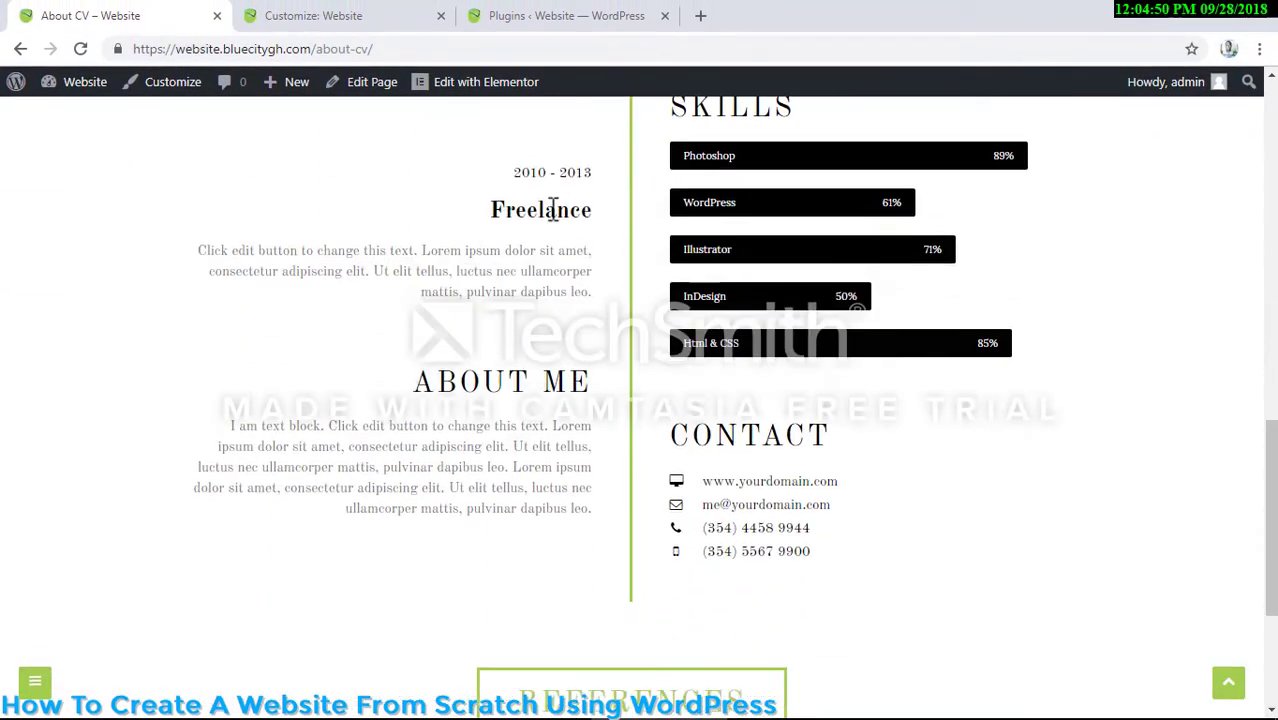
scroll(553, 205, down, 3)
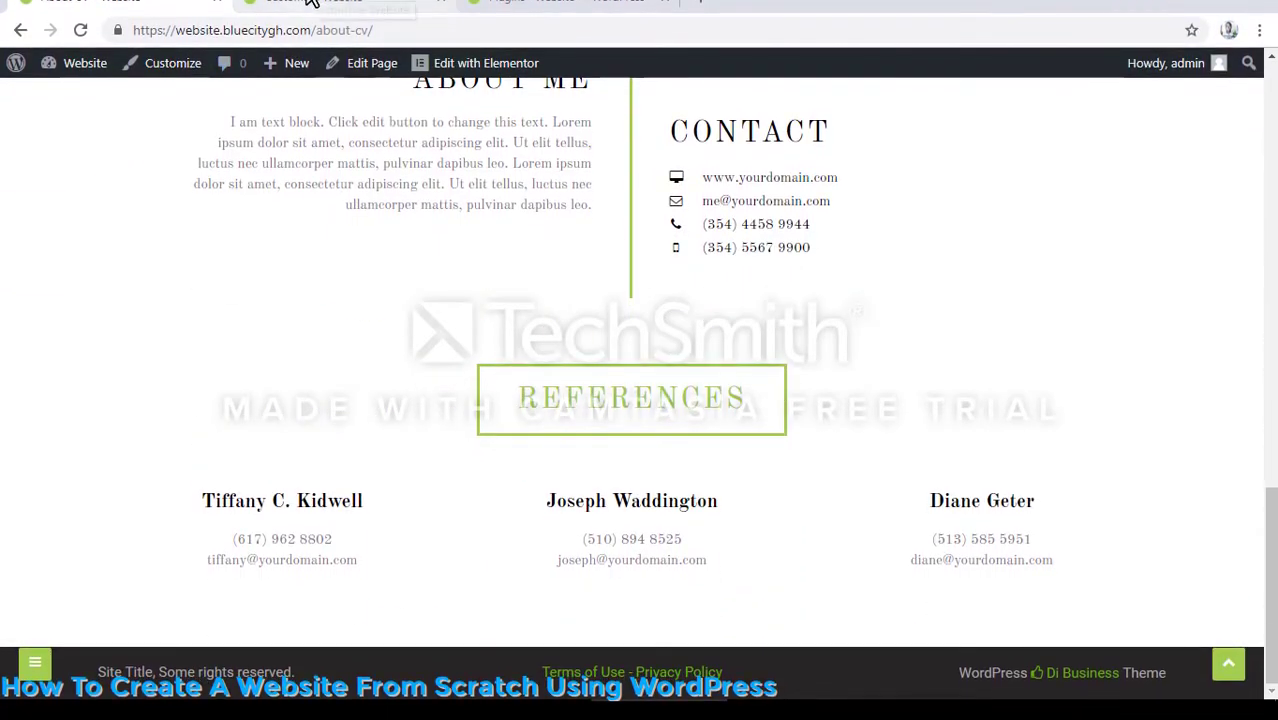
- Open the list of all pages in the WordPress admin and dismiss the WooCommerce plugin recommendation notice
click(310, 2)
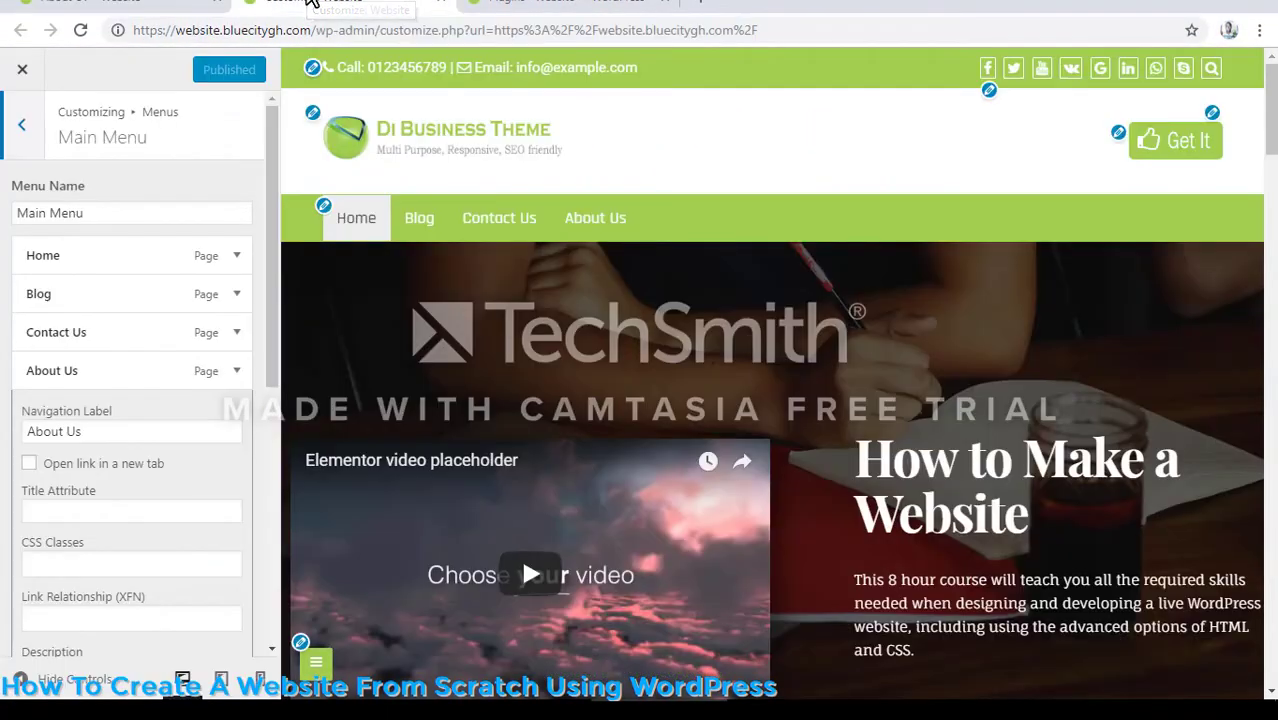
click(560, 1)
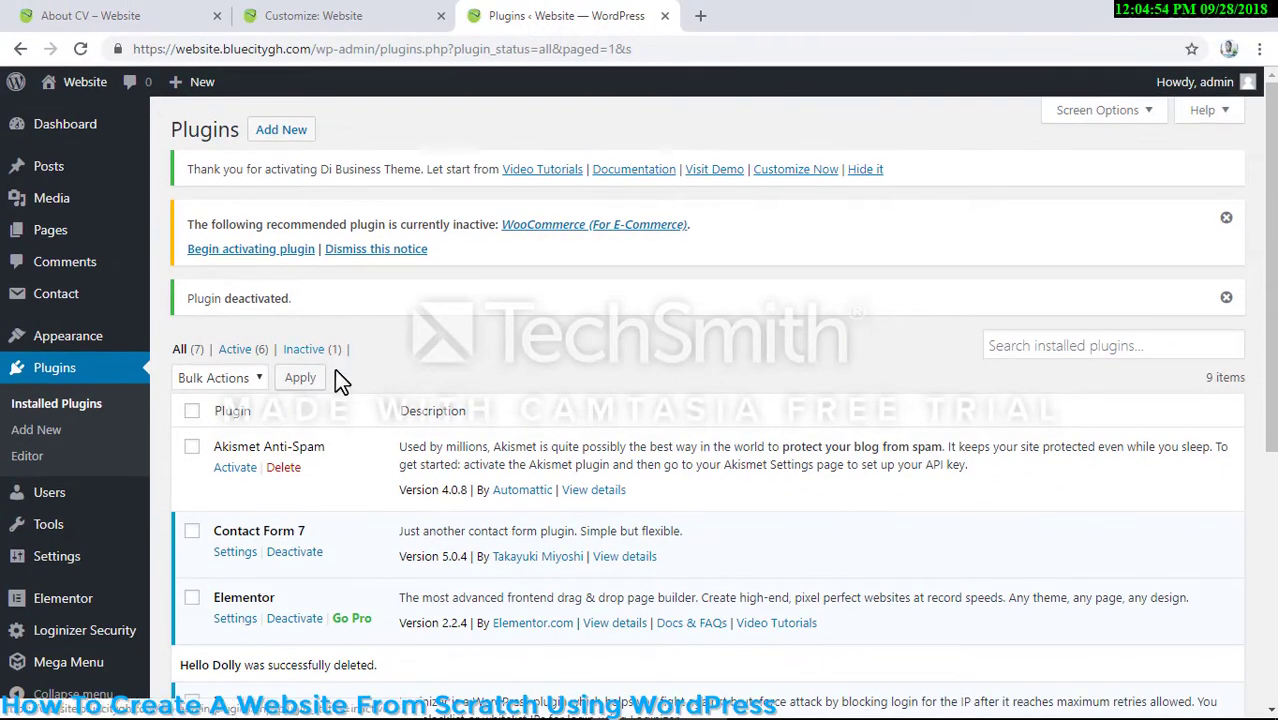
scroll(334, 368, down, 3)
scroll(305, 470, up, 2)
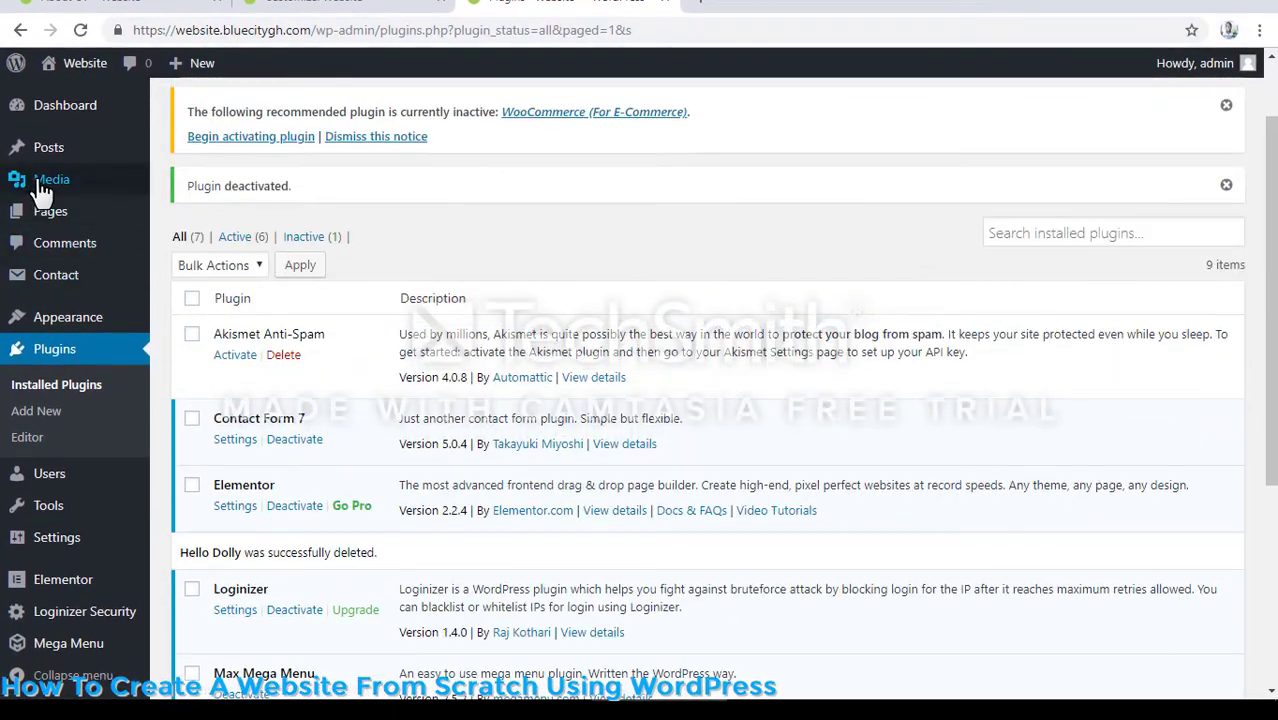
mouse_move(88, 210)
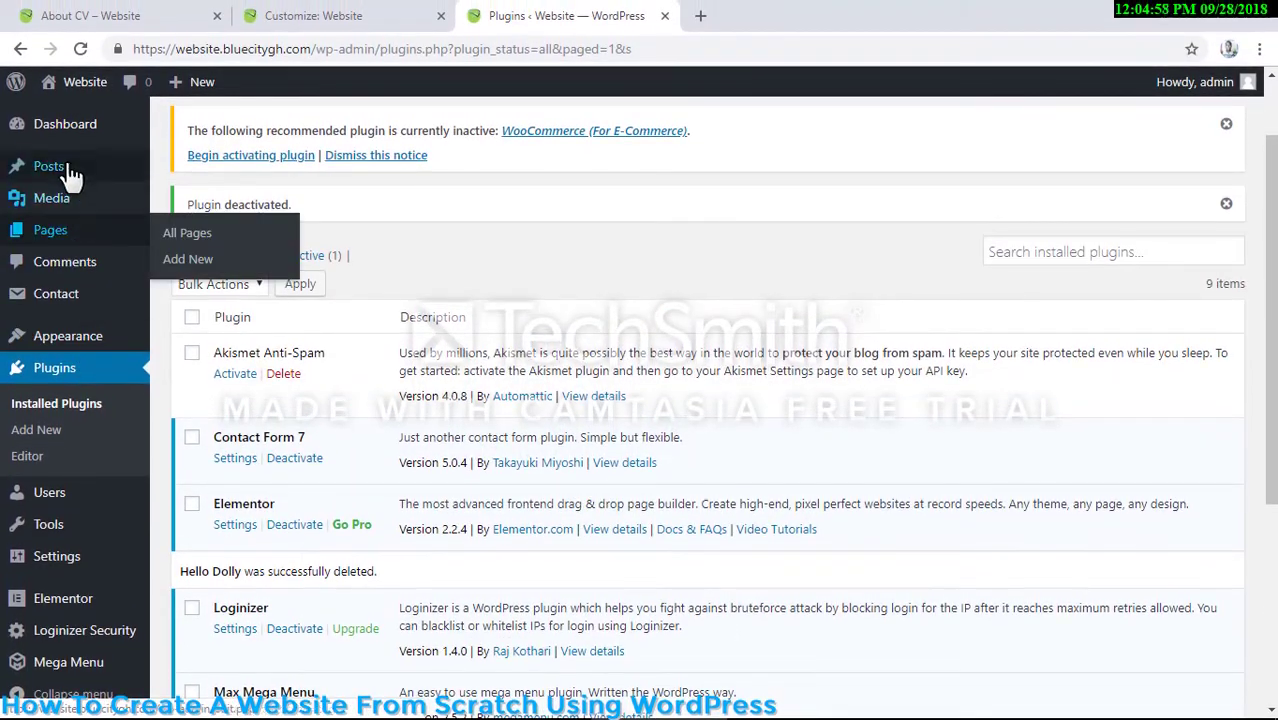
mouse_move(68, 337)
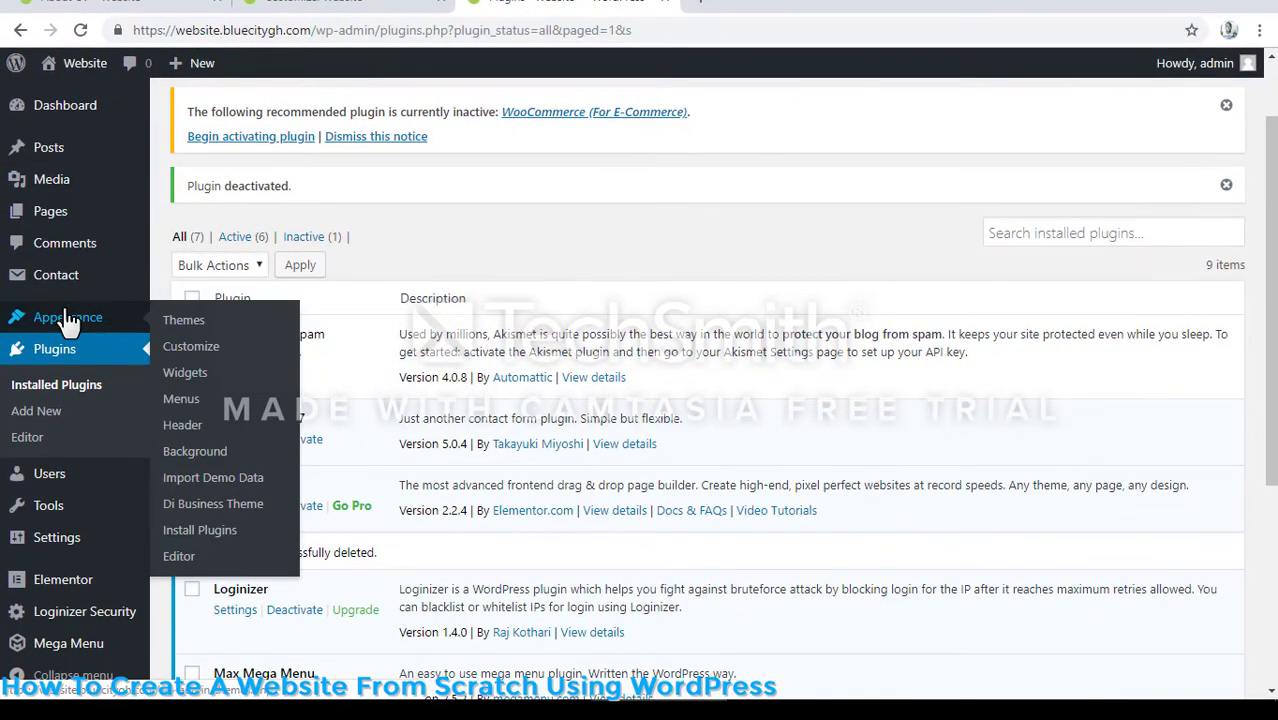
mouse_move(80, 211)
scroll(80, 213, up, 1)
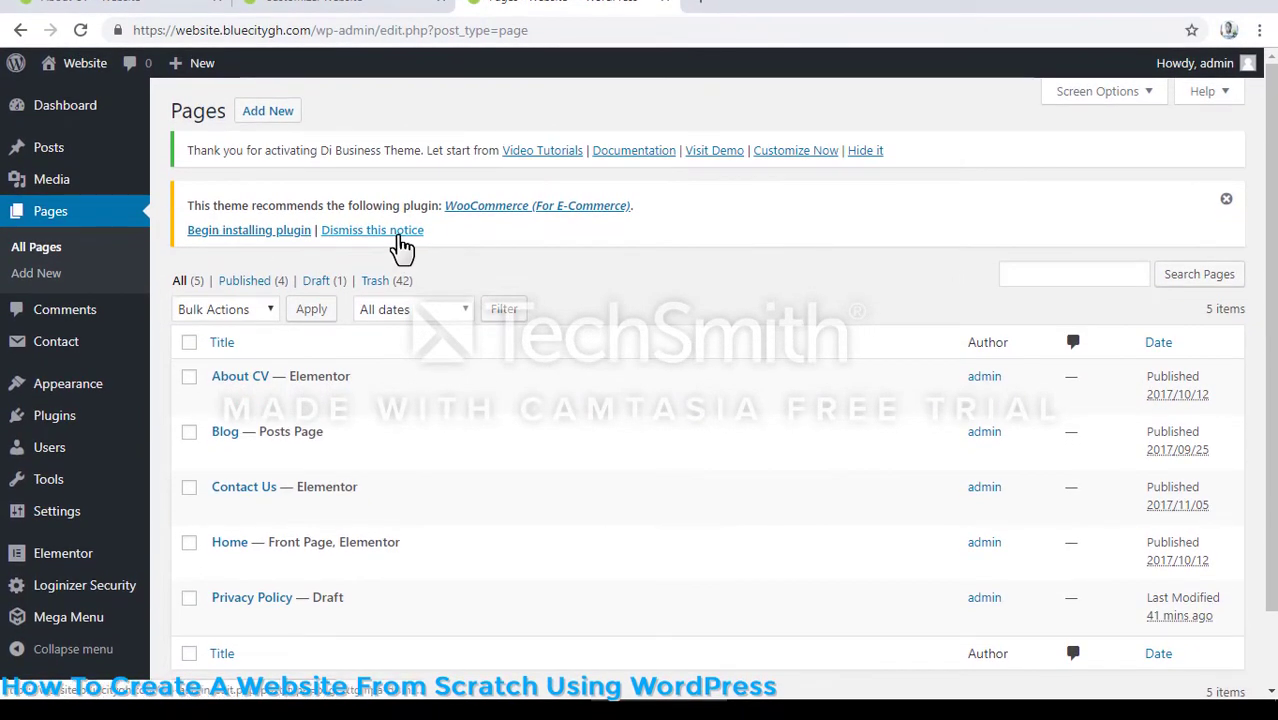
click(398, 236)
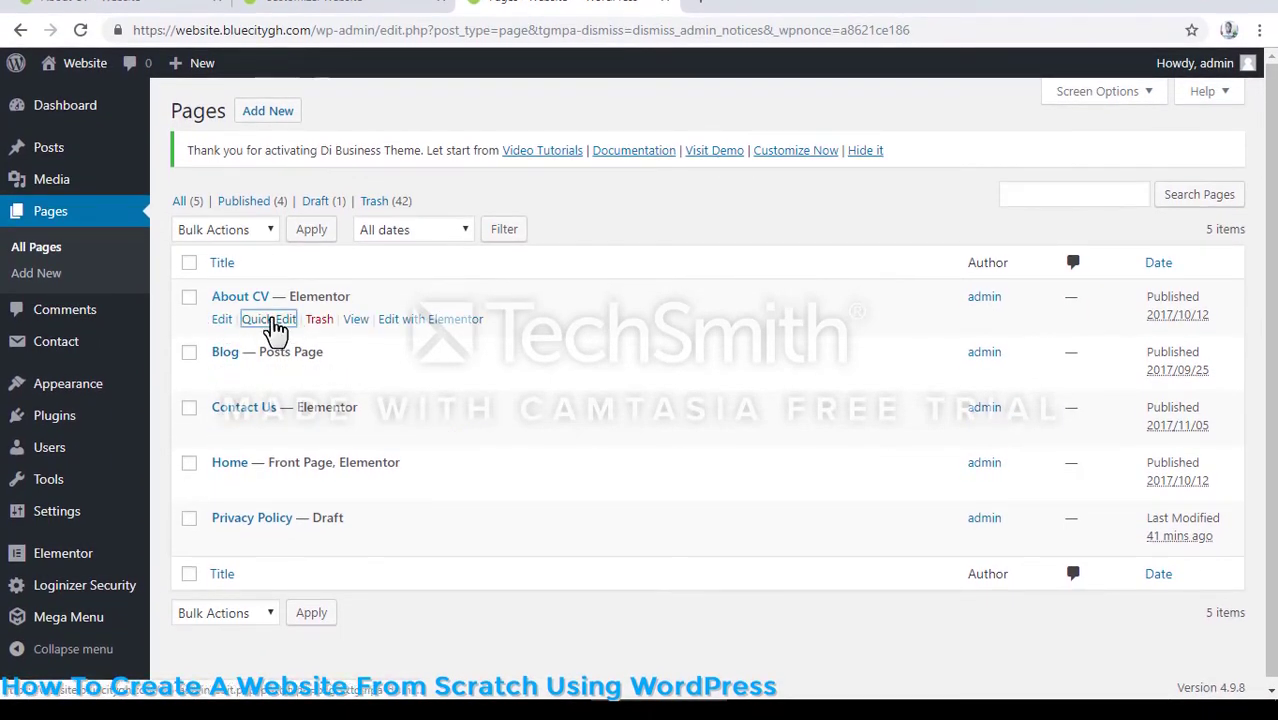
- Quick-edit the About CV page, setting its title to About Us and its slug to about-us, and update it
click(270, 320)
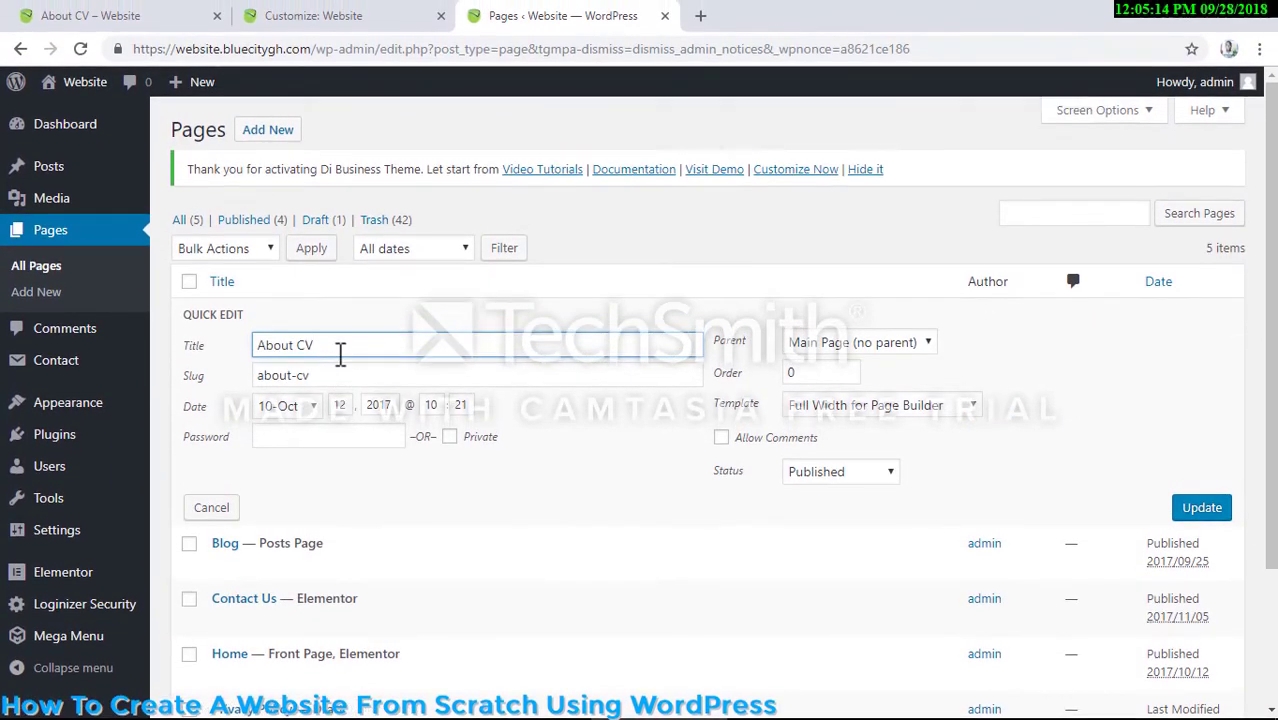
key(BackSpace)
key(BackSpace)
text(U)
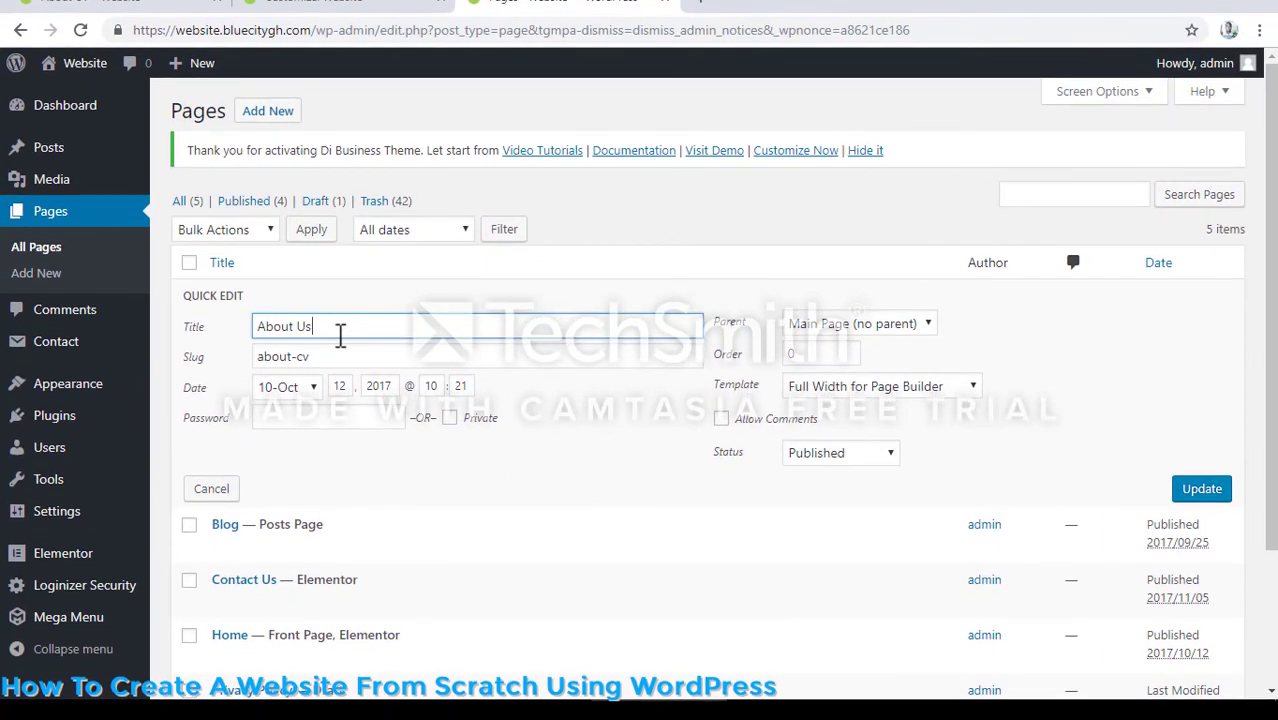
text(s)
click(356, 357)
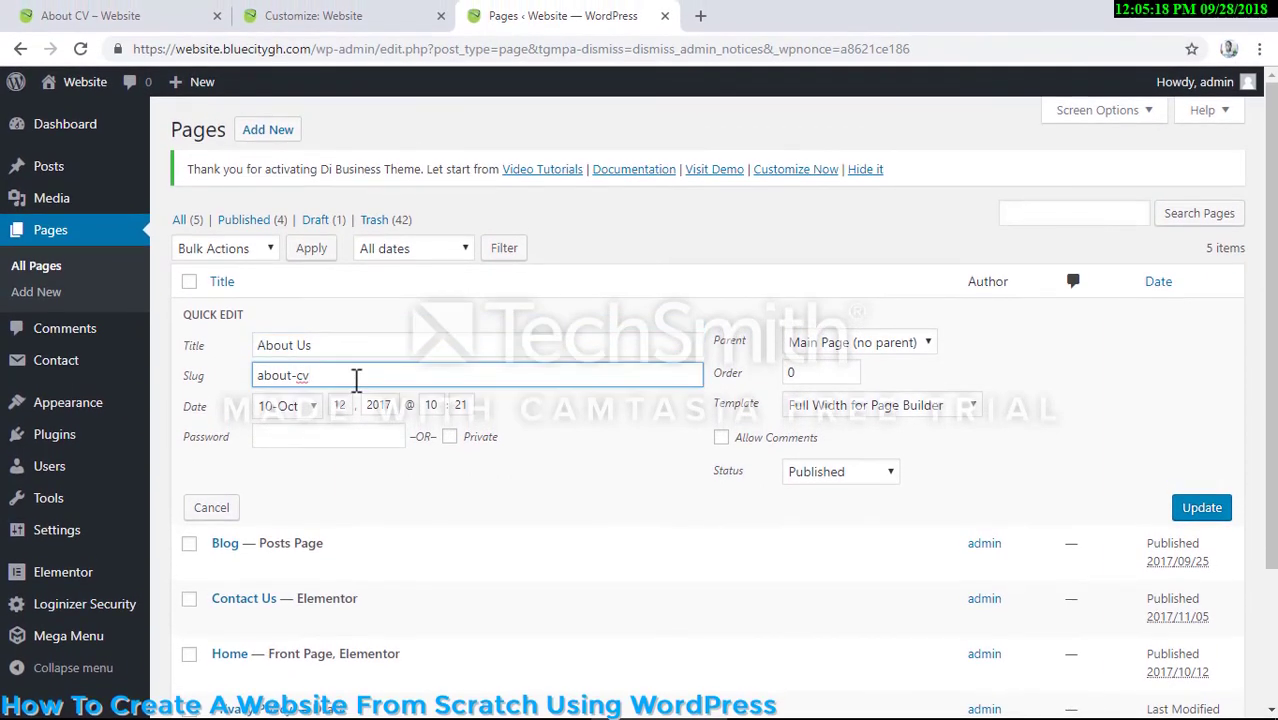
key(BackSpace)
key(BackSpace)
text(us)
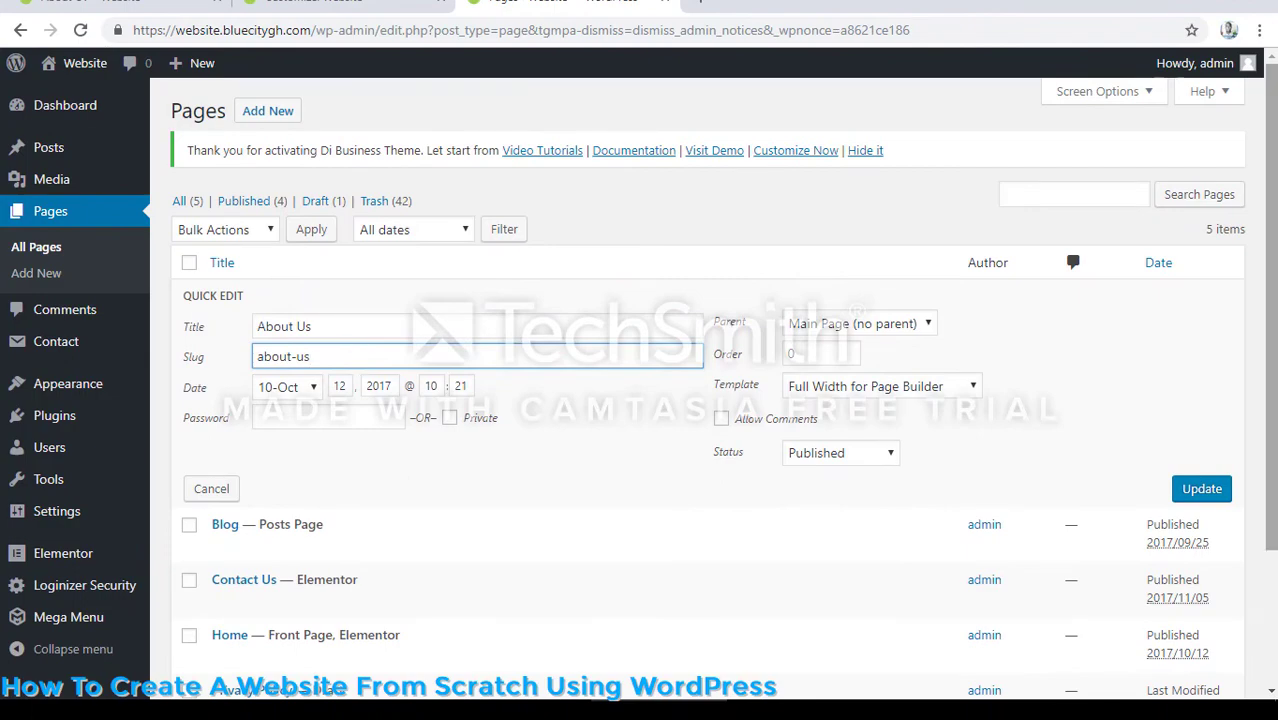
click(1195, 489)
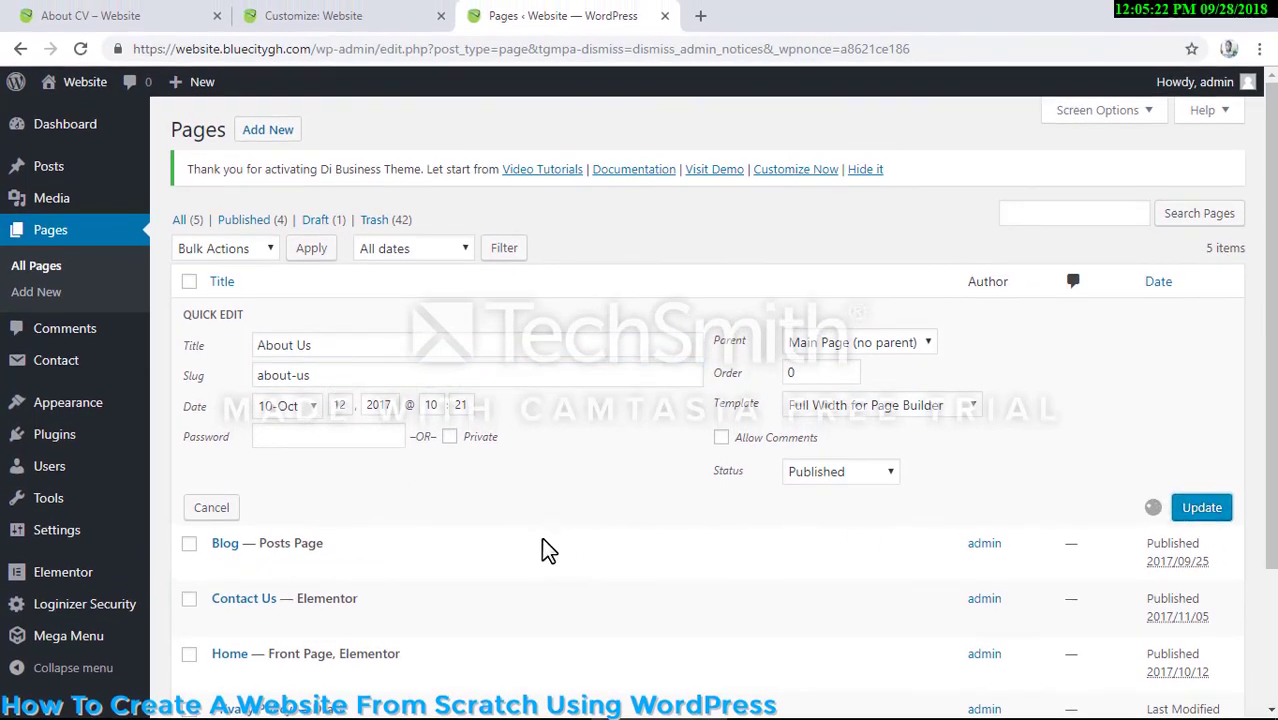